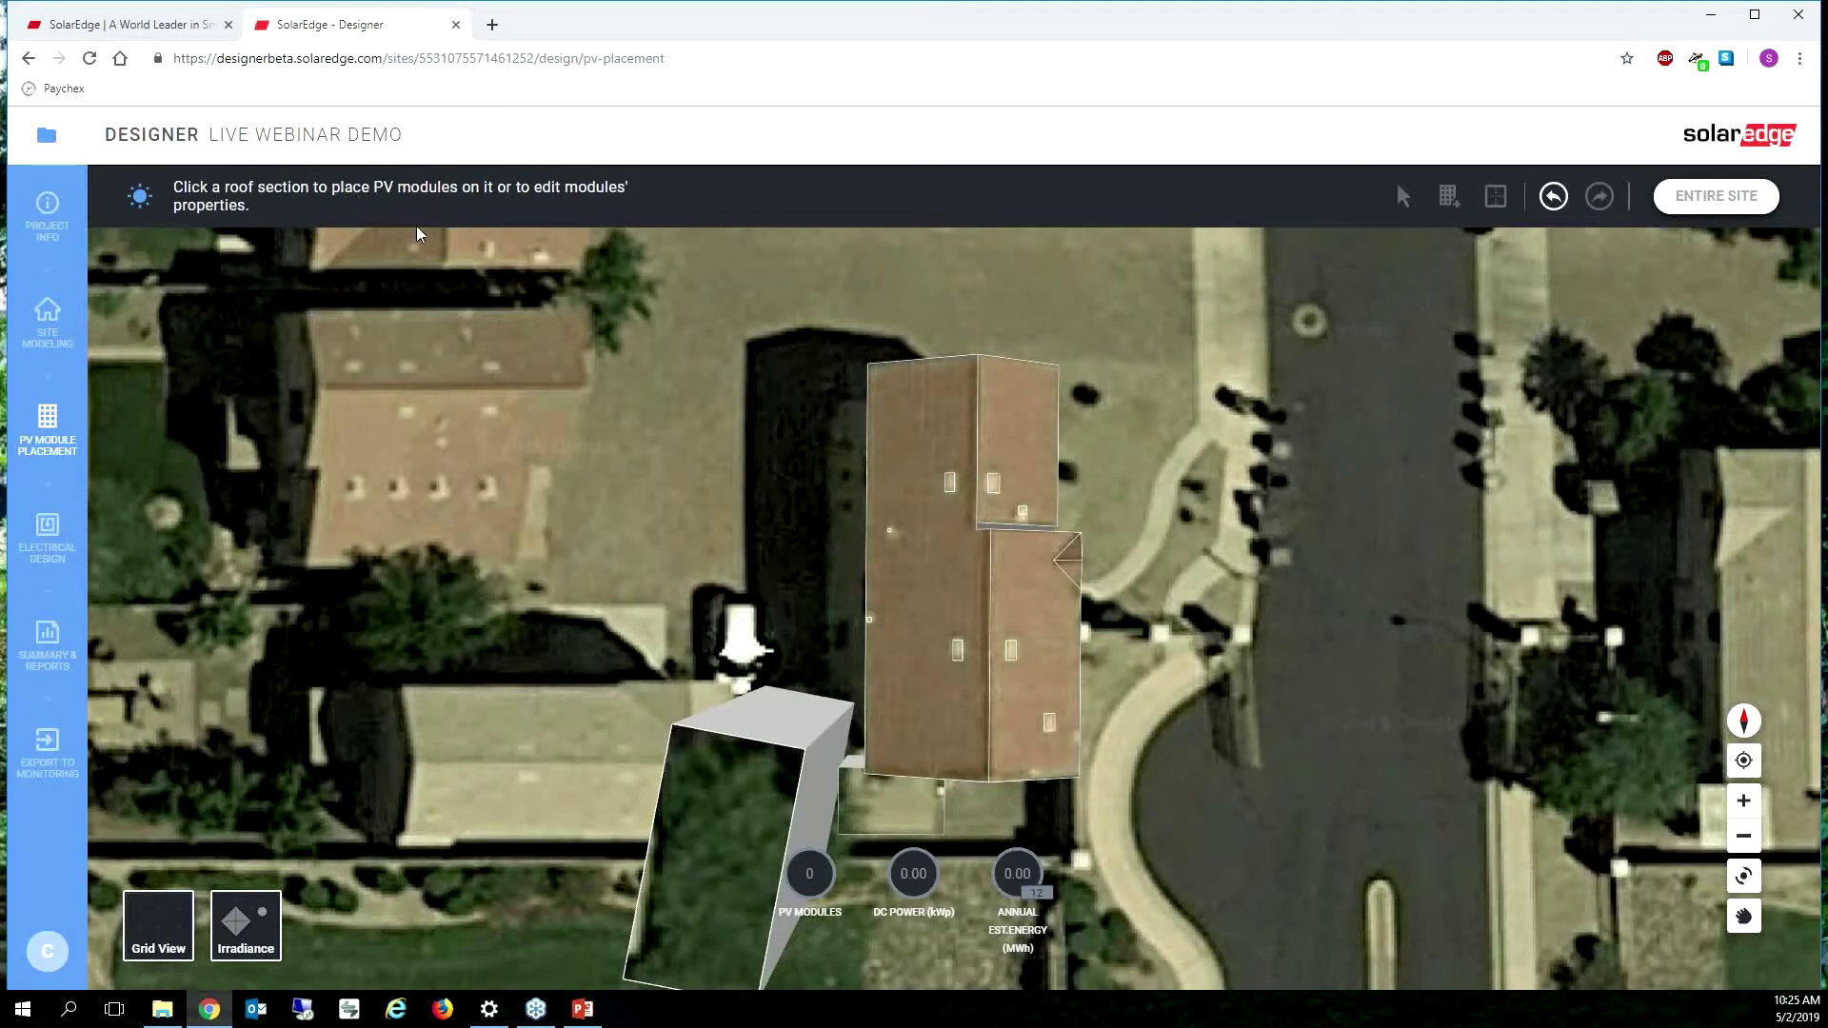
# Select the large roof section and start placing PV modules on it.
pyautogui.click(895, 657)
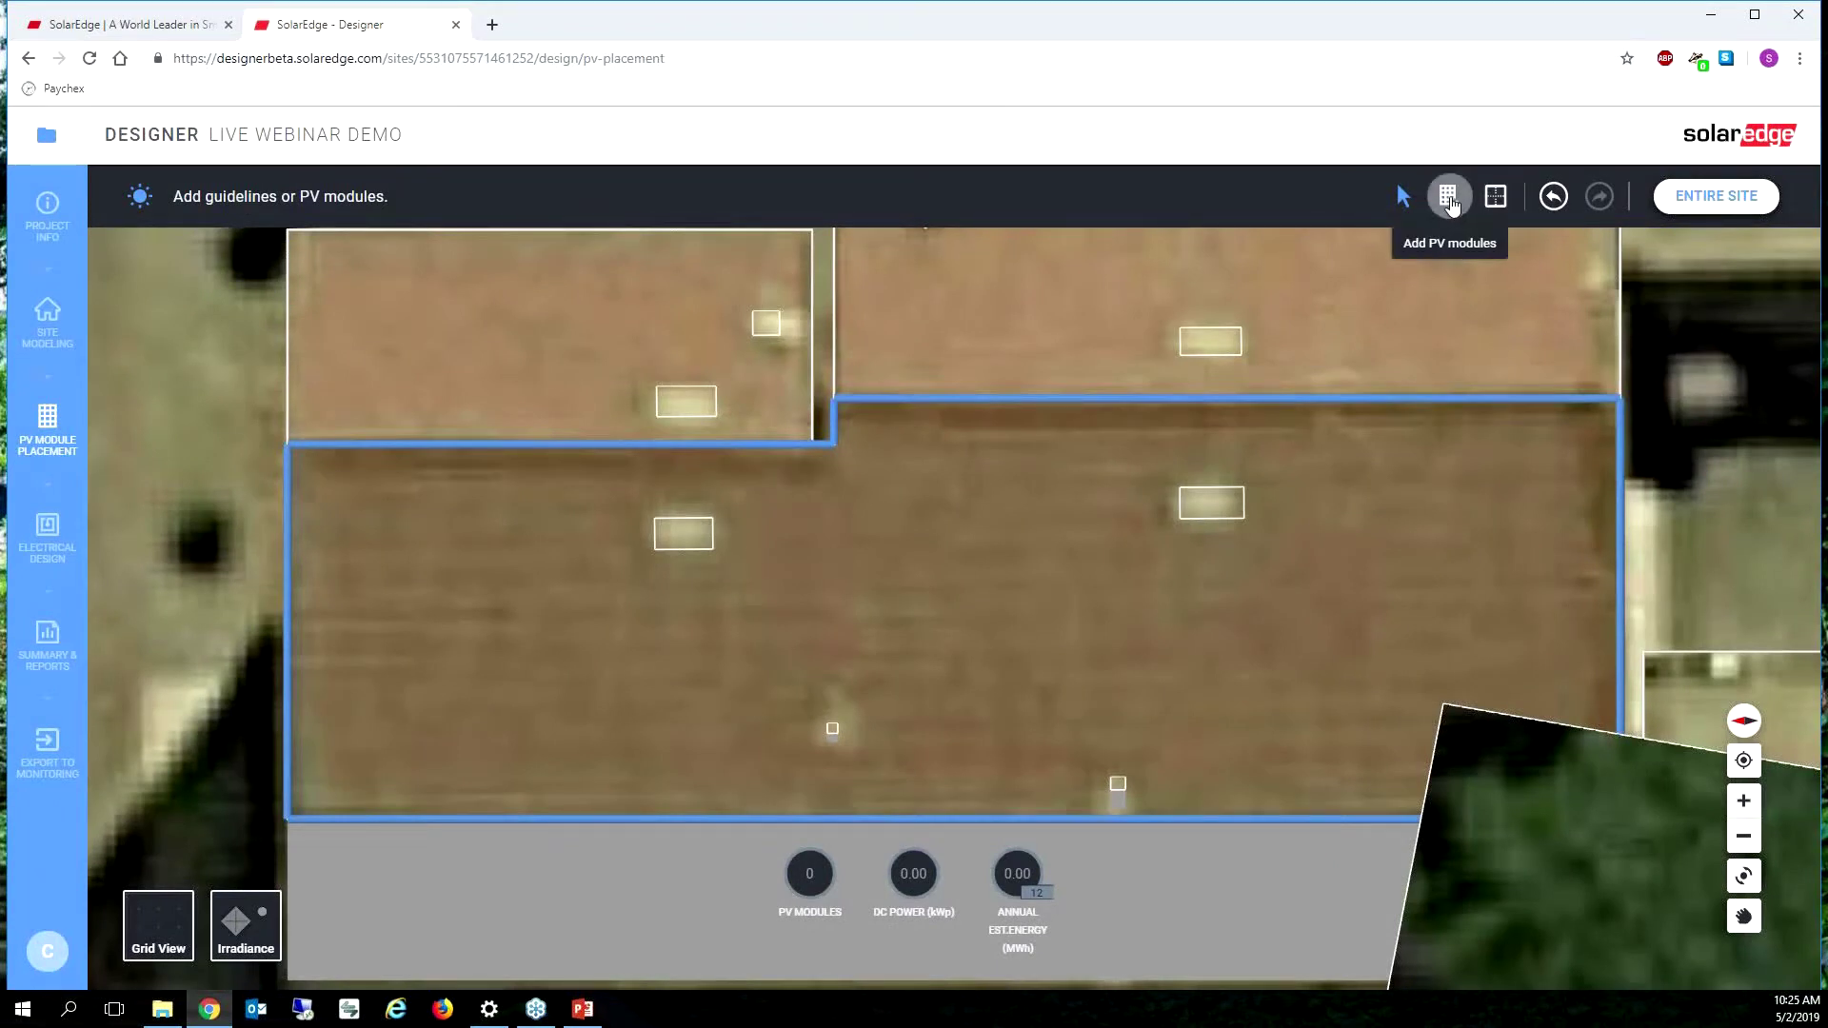
pyautogui.click(1450, 198)
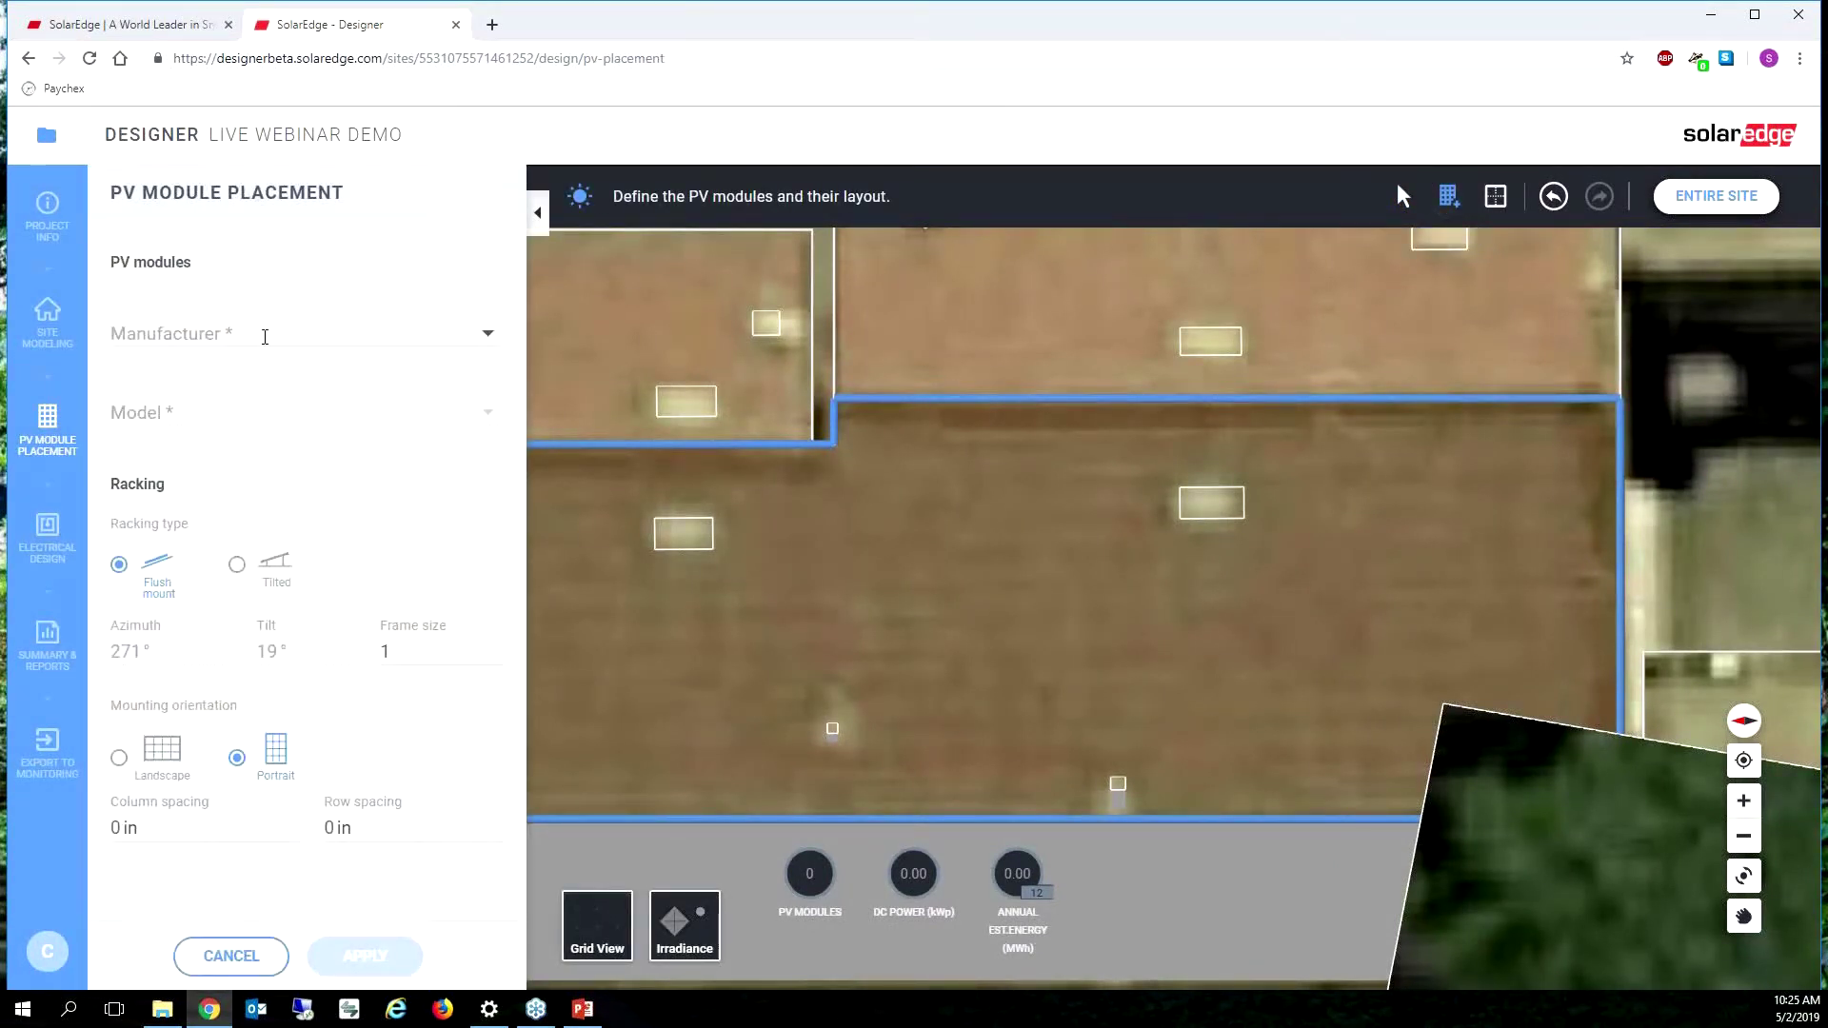
# Choose Panasonic as manufacturer and the VBHN-330SA15 model, filtering the list by 330.
pyautogui.click(265, 337)
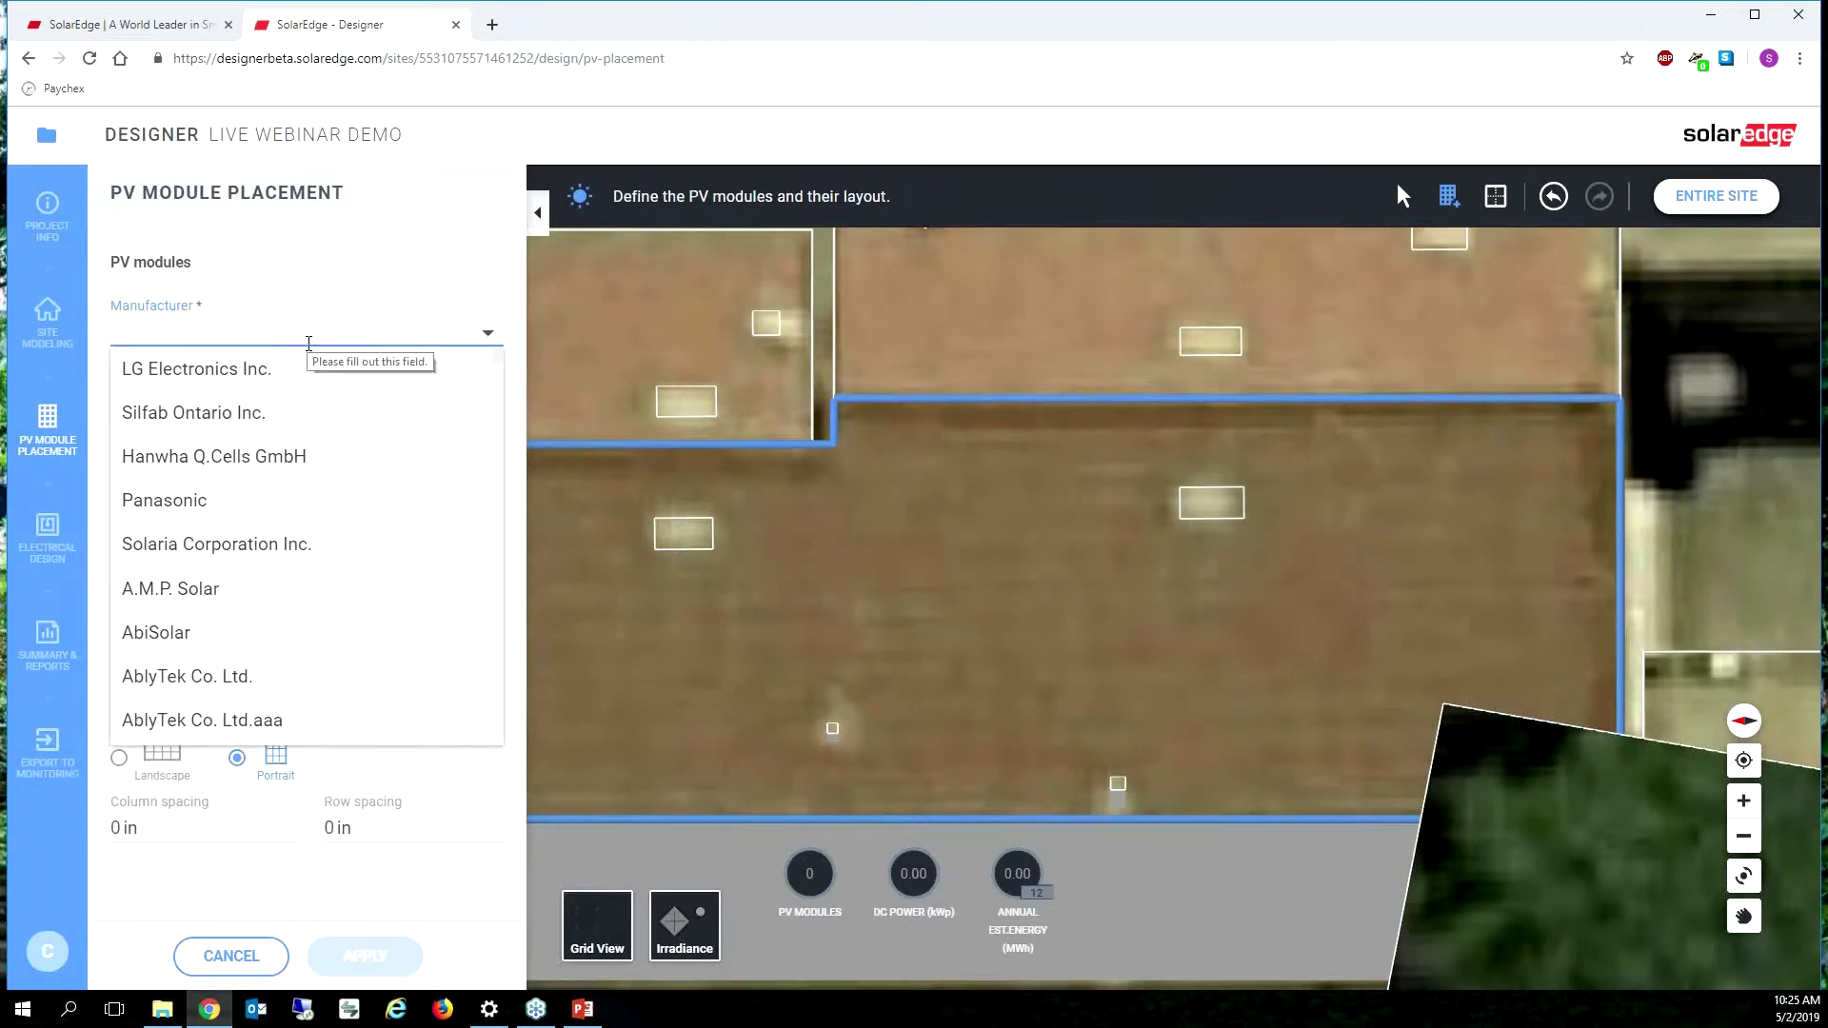
pyautogui.write('pa')
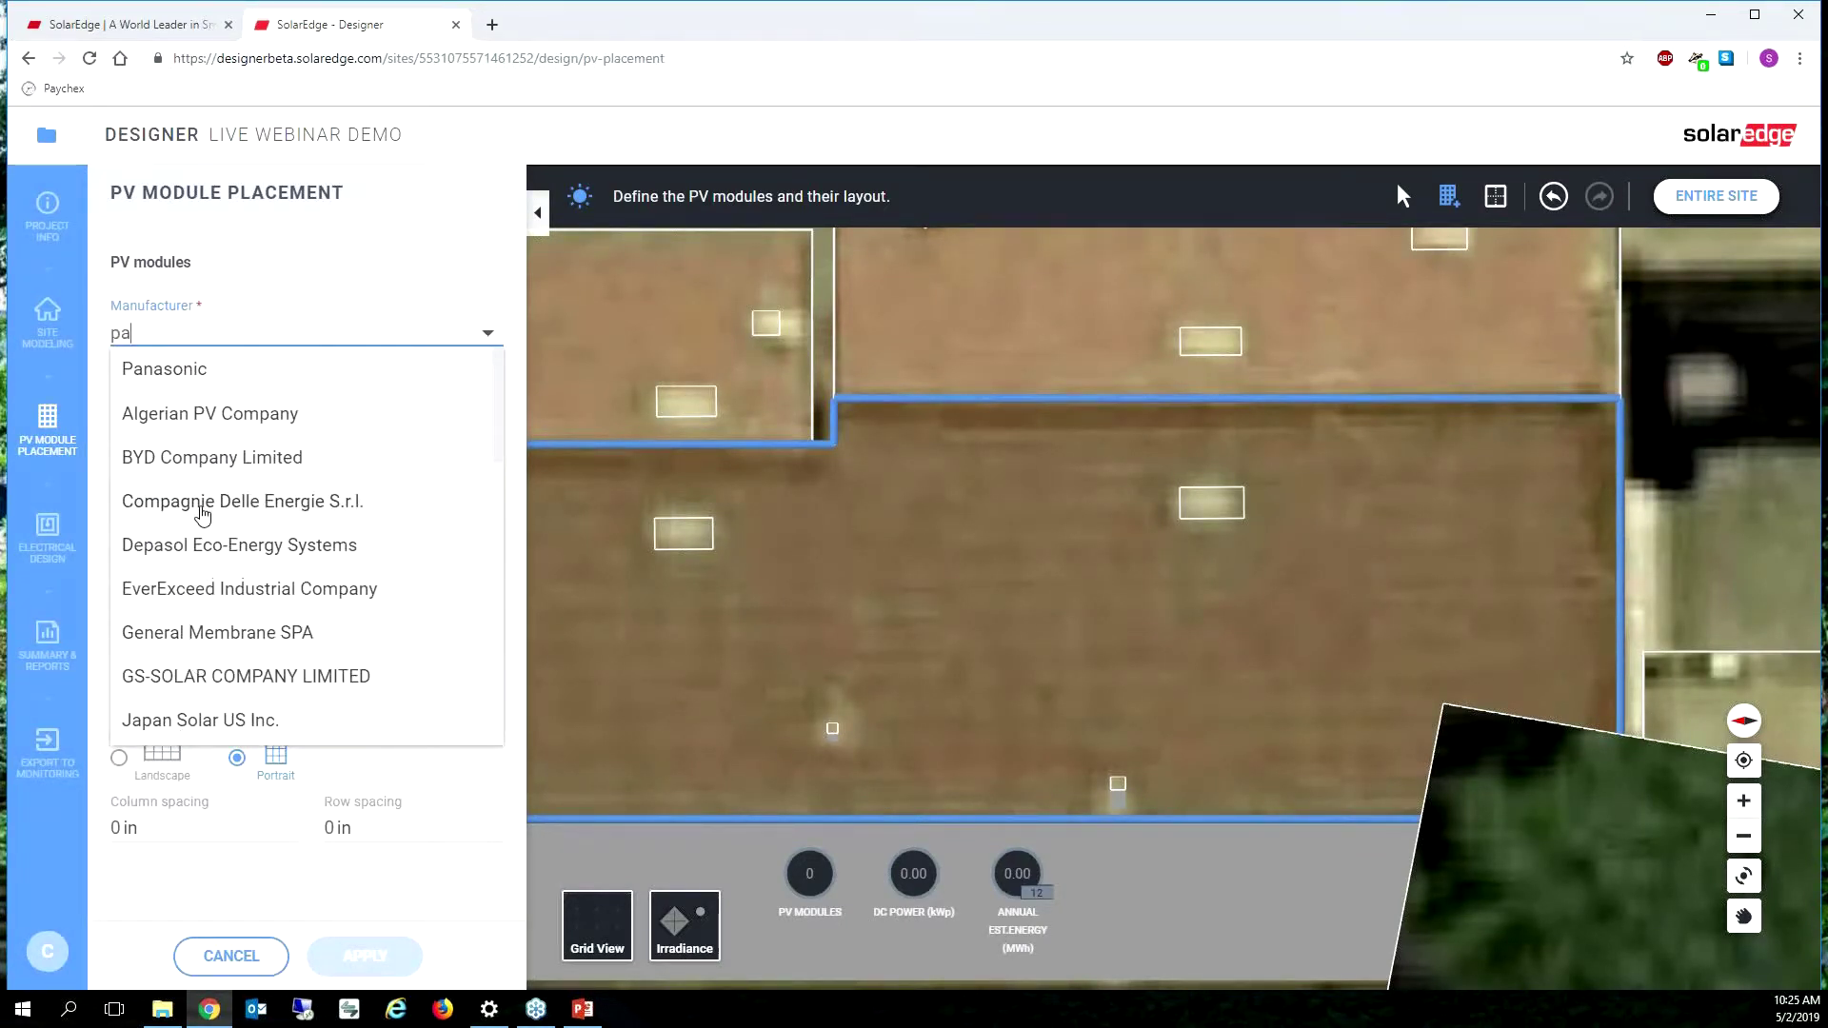
pyautogui.click(260, 370)
pyautogui.click(259, 410)
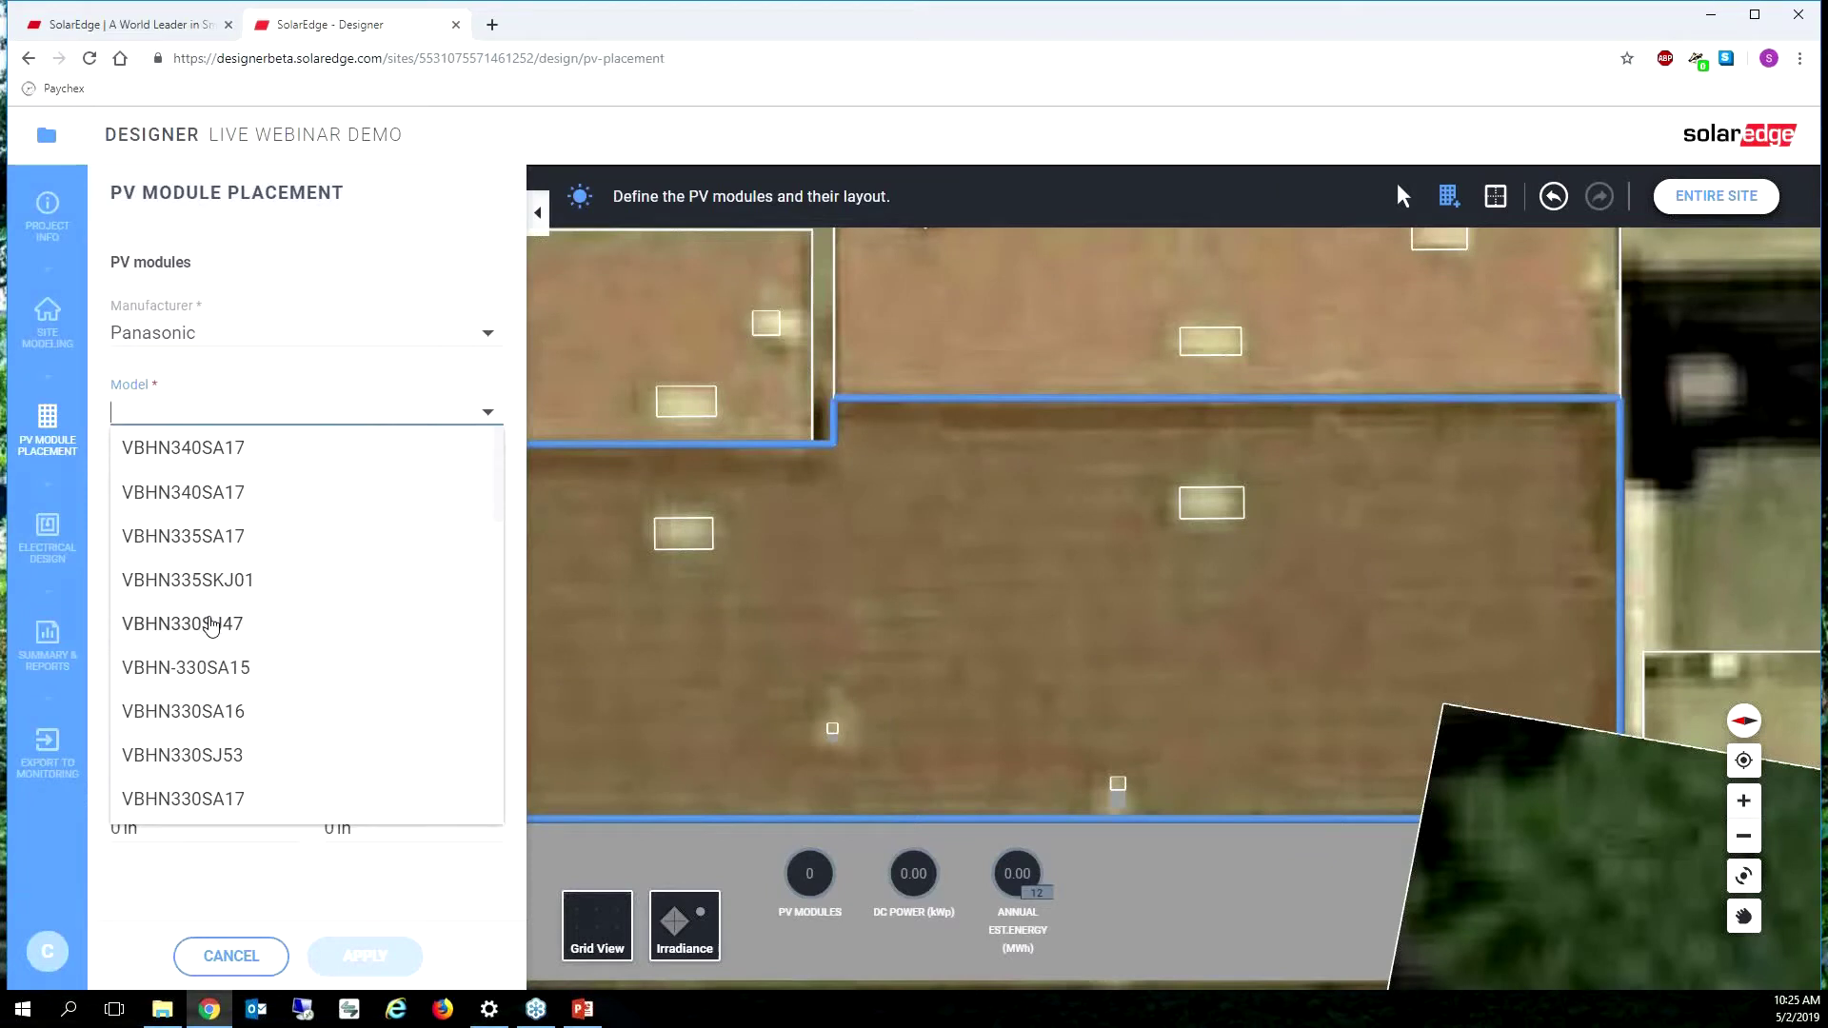
pyautogui.write('2')
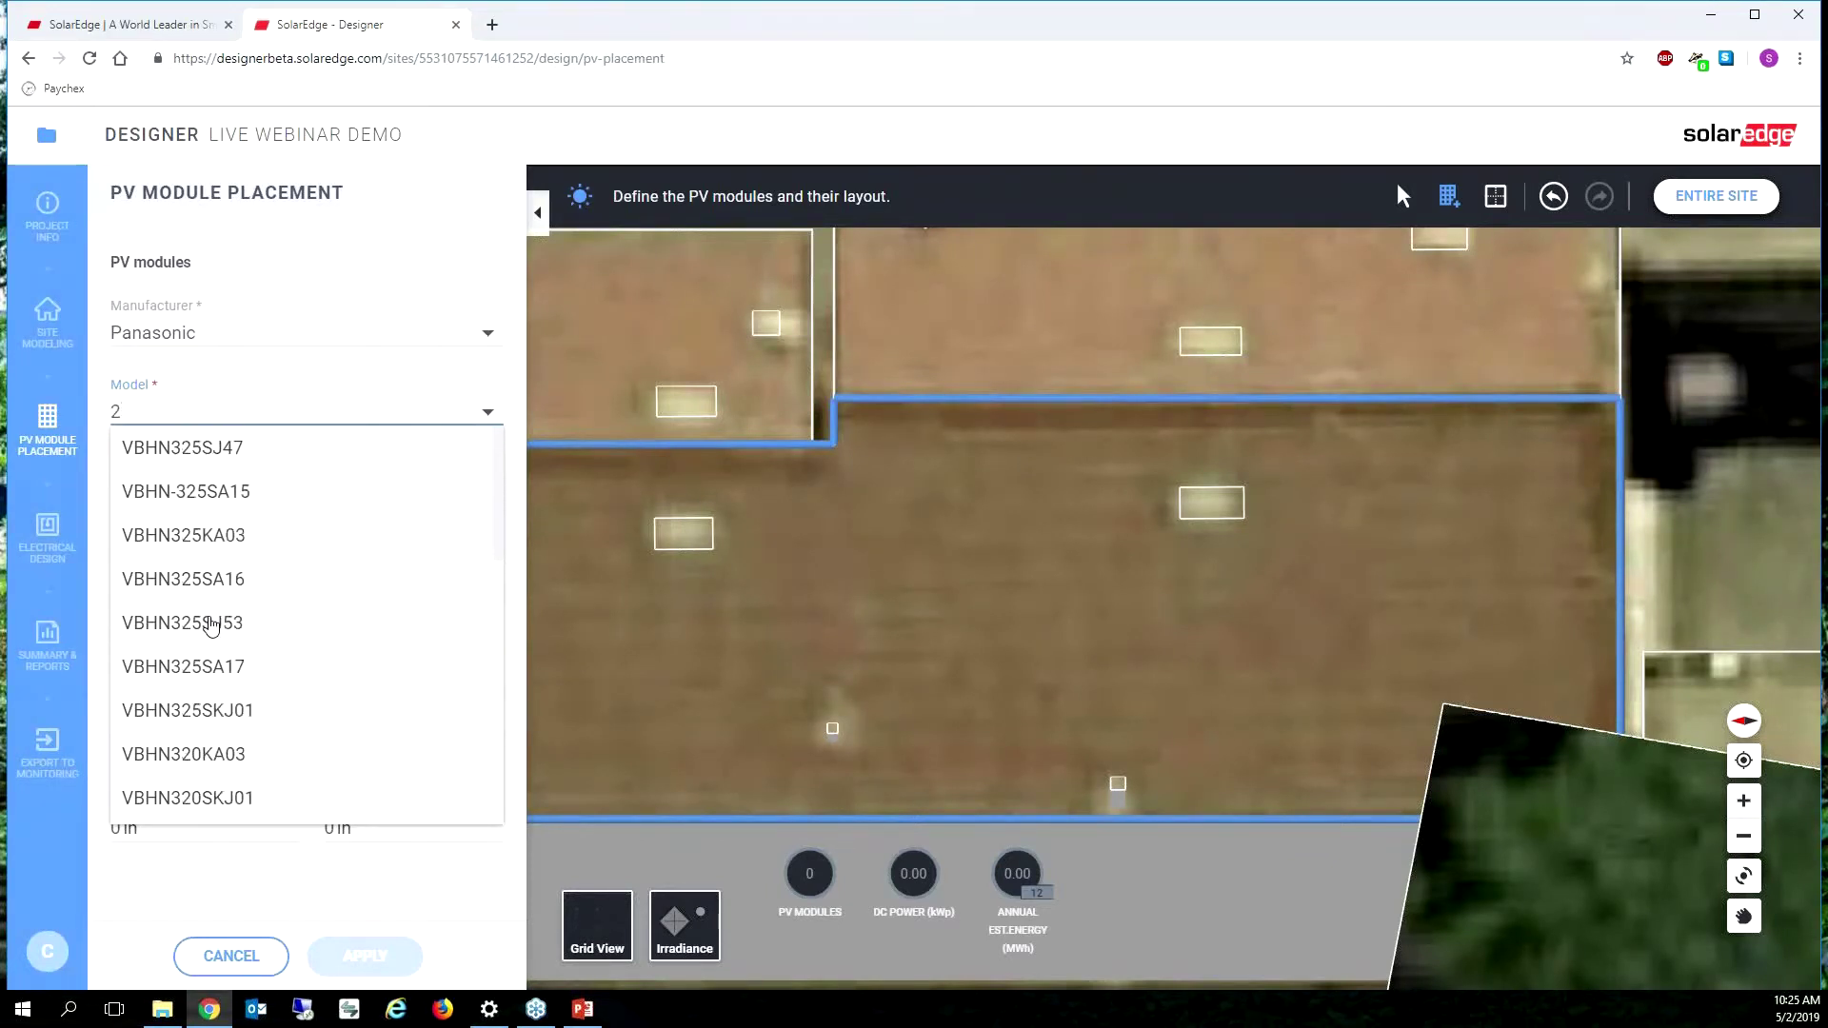
pyautogui.write('8')
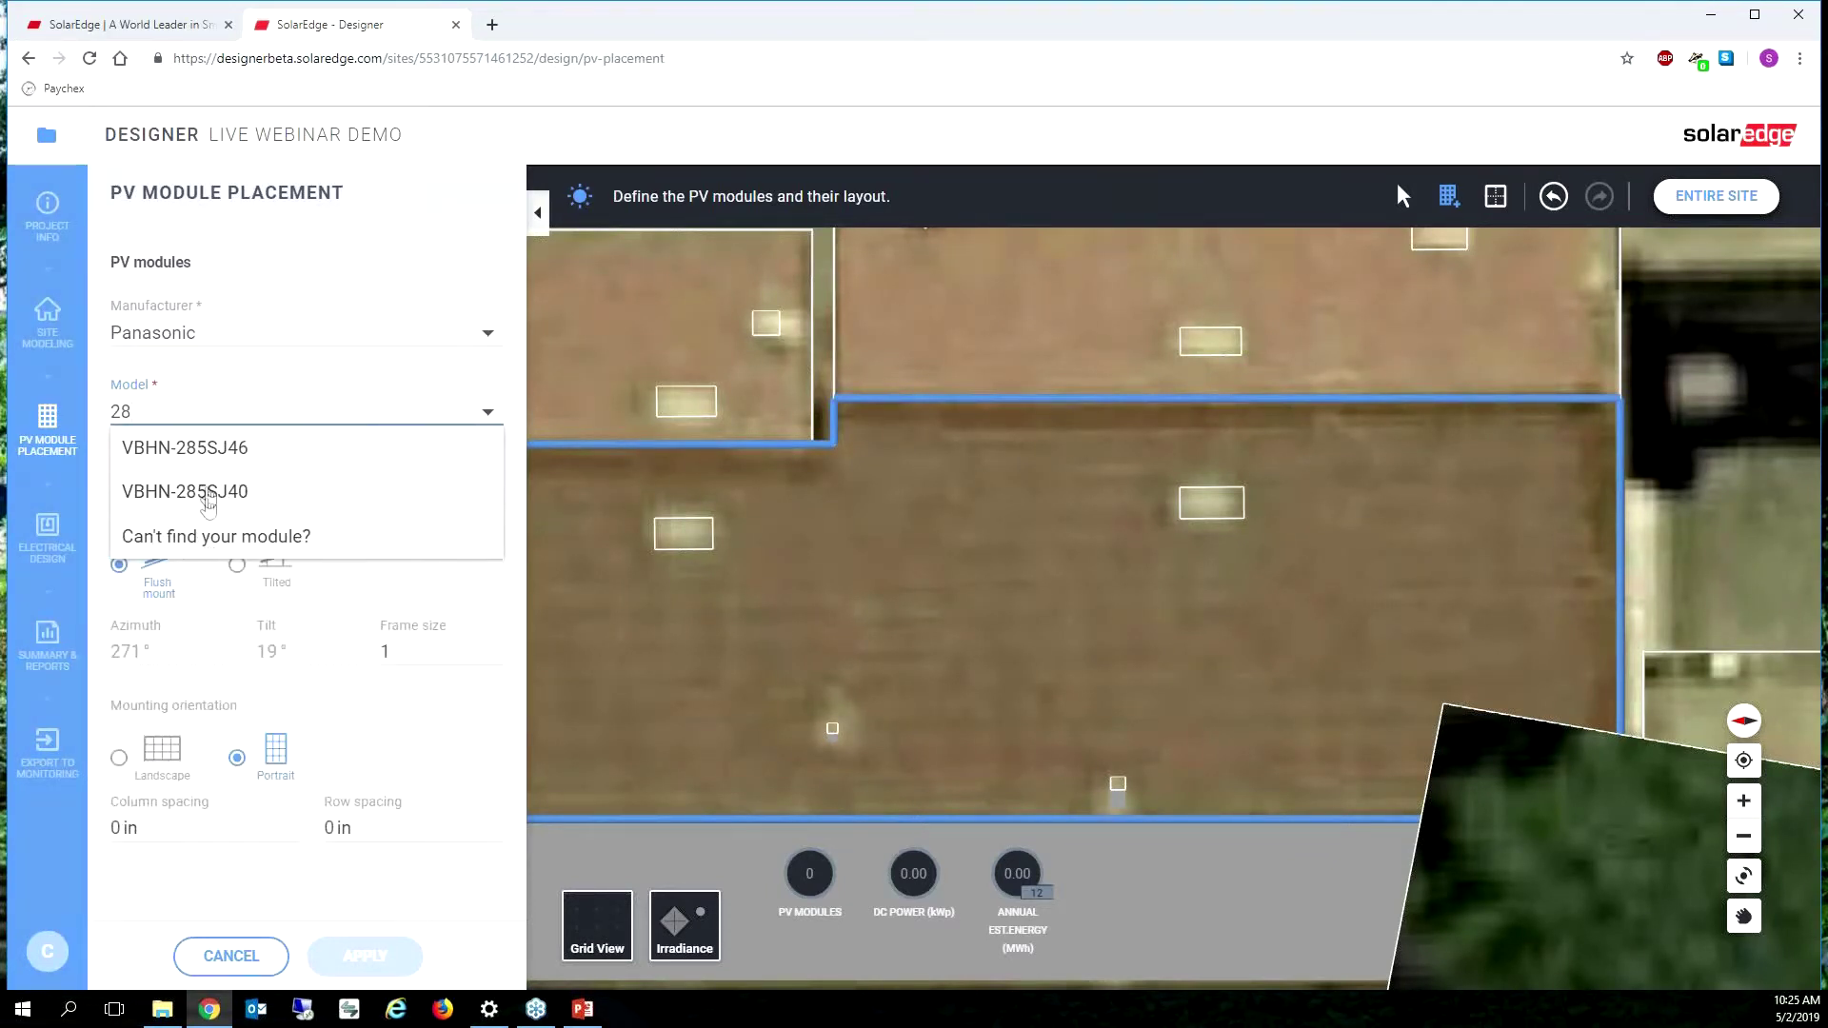
pyautogui.press('BackSpace')
pyautogui.press('BackSpace')
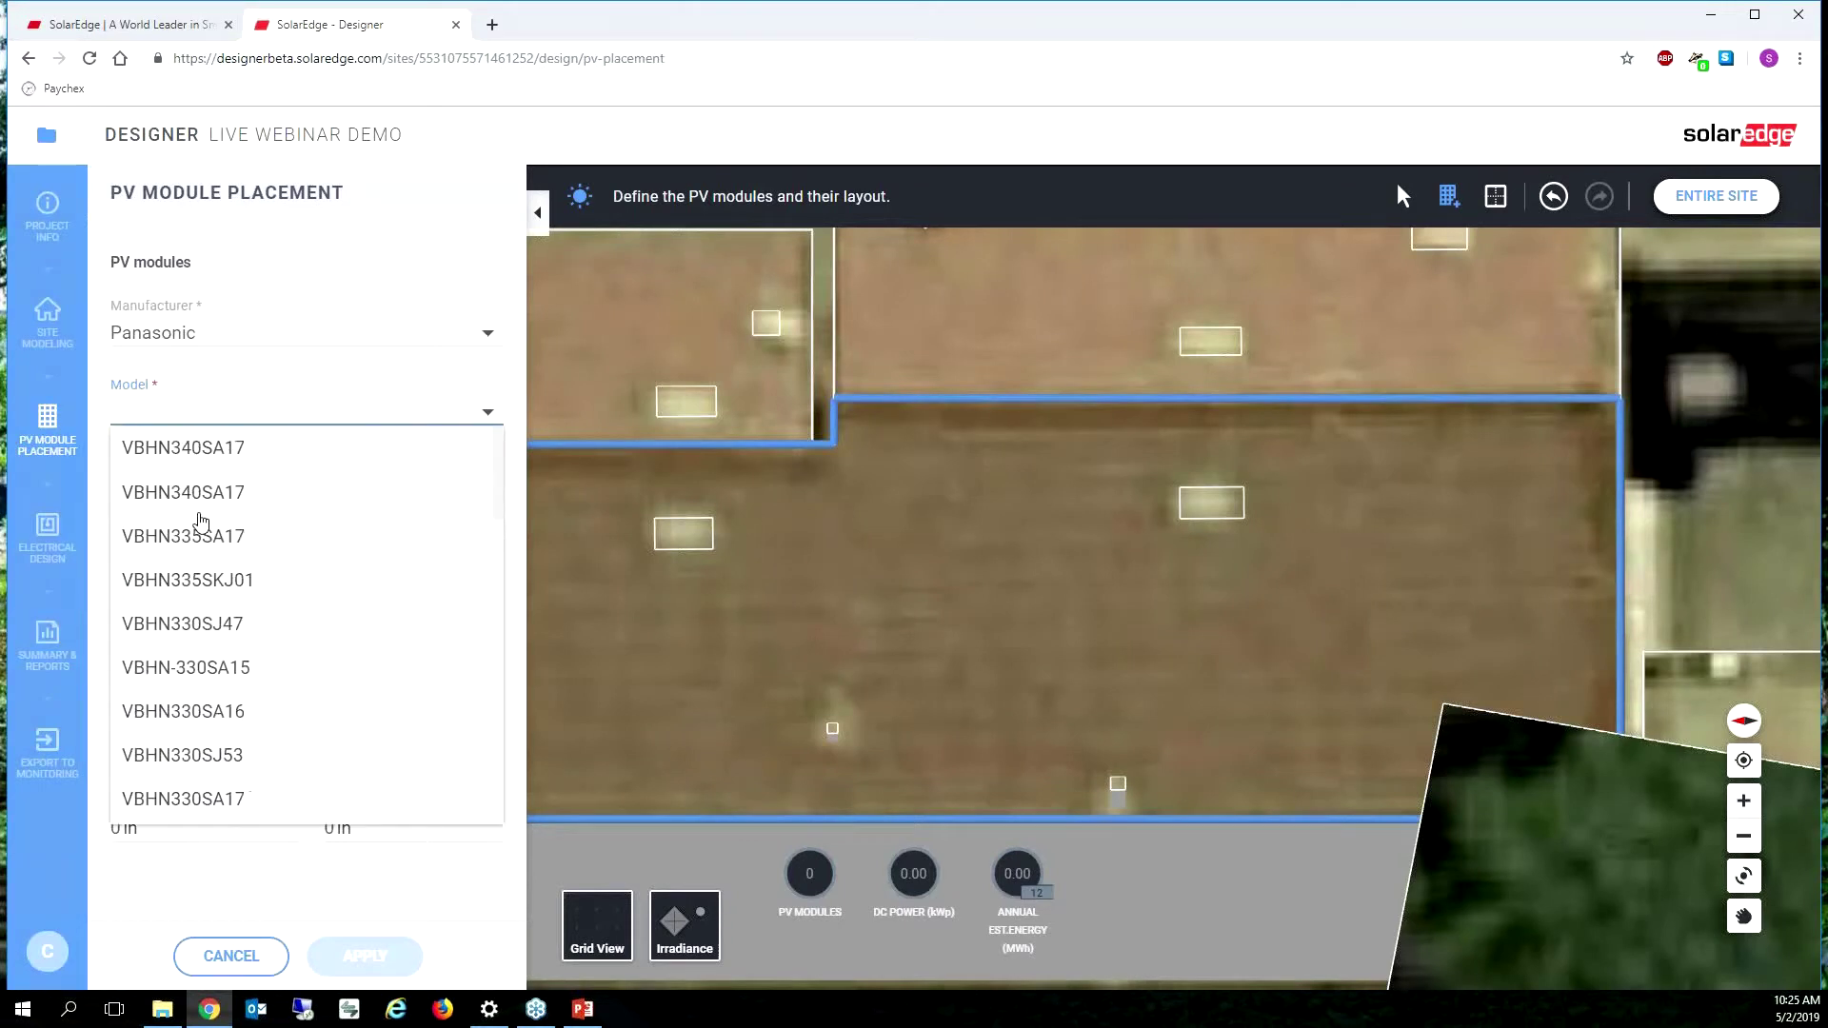
pyautogui.write('30')
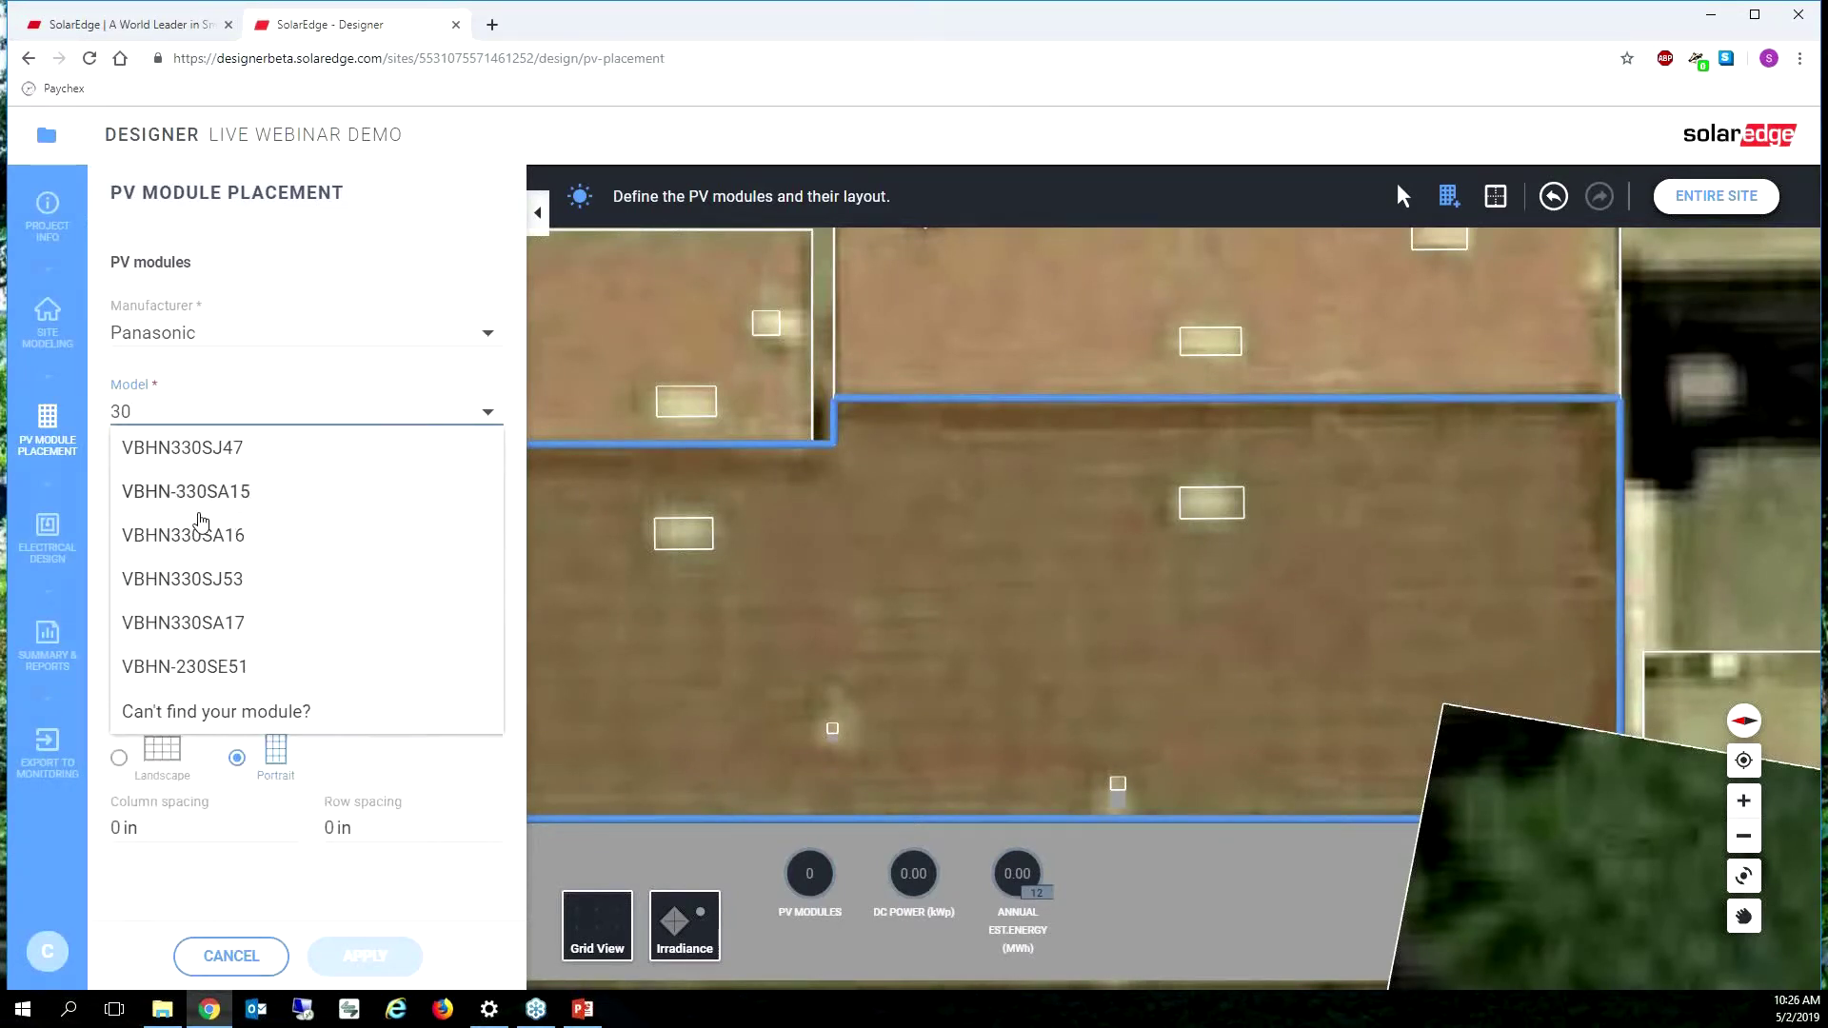
pyautogui.press('BackSpace')
pyautogui.write('30')
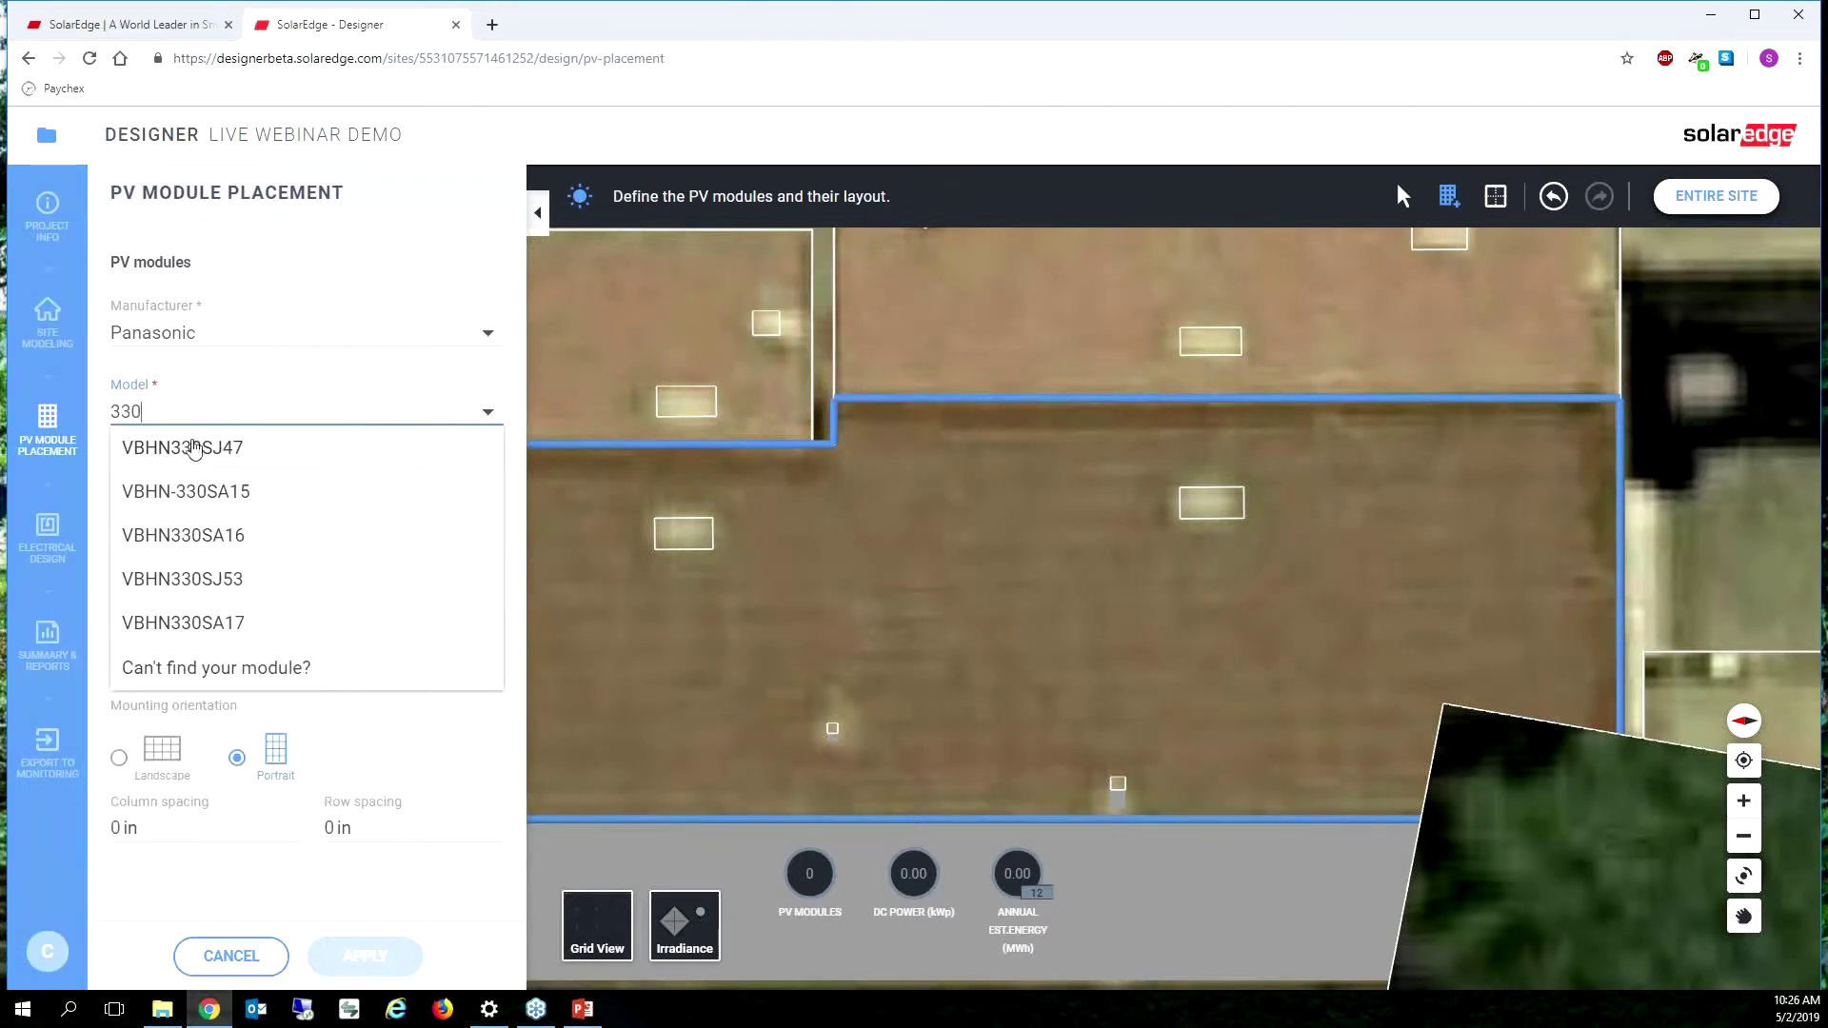
pyautogui.click(182, 497)
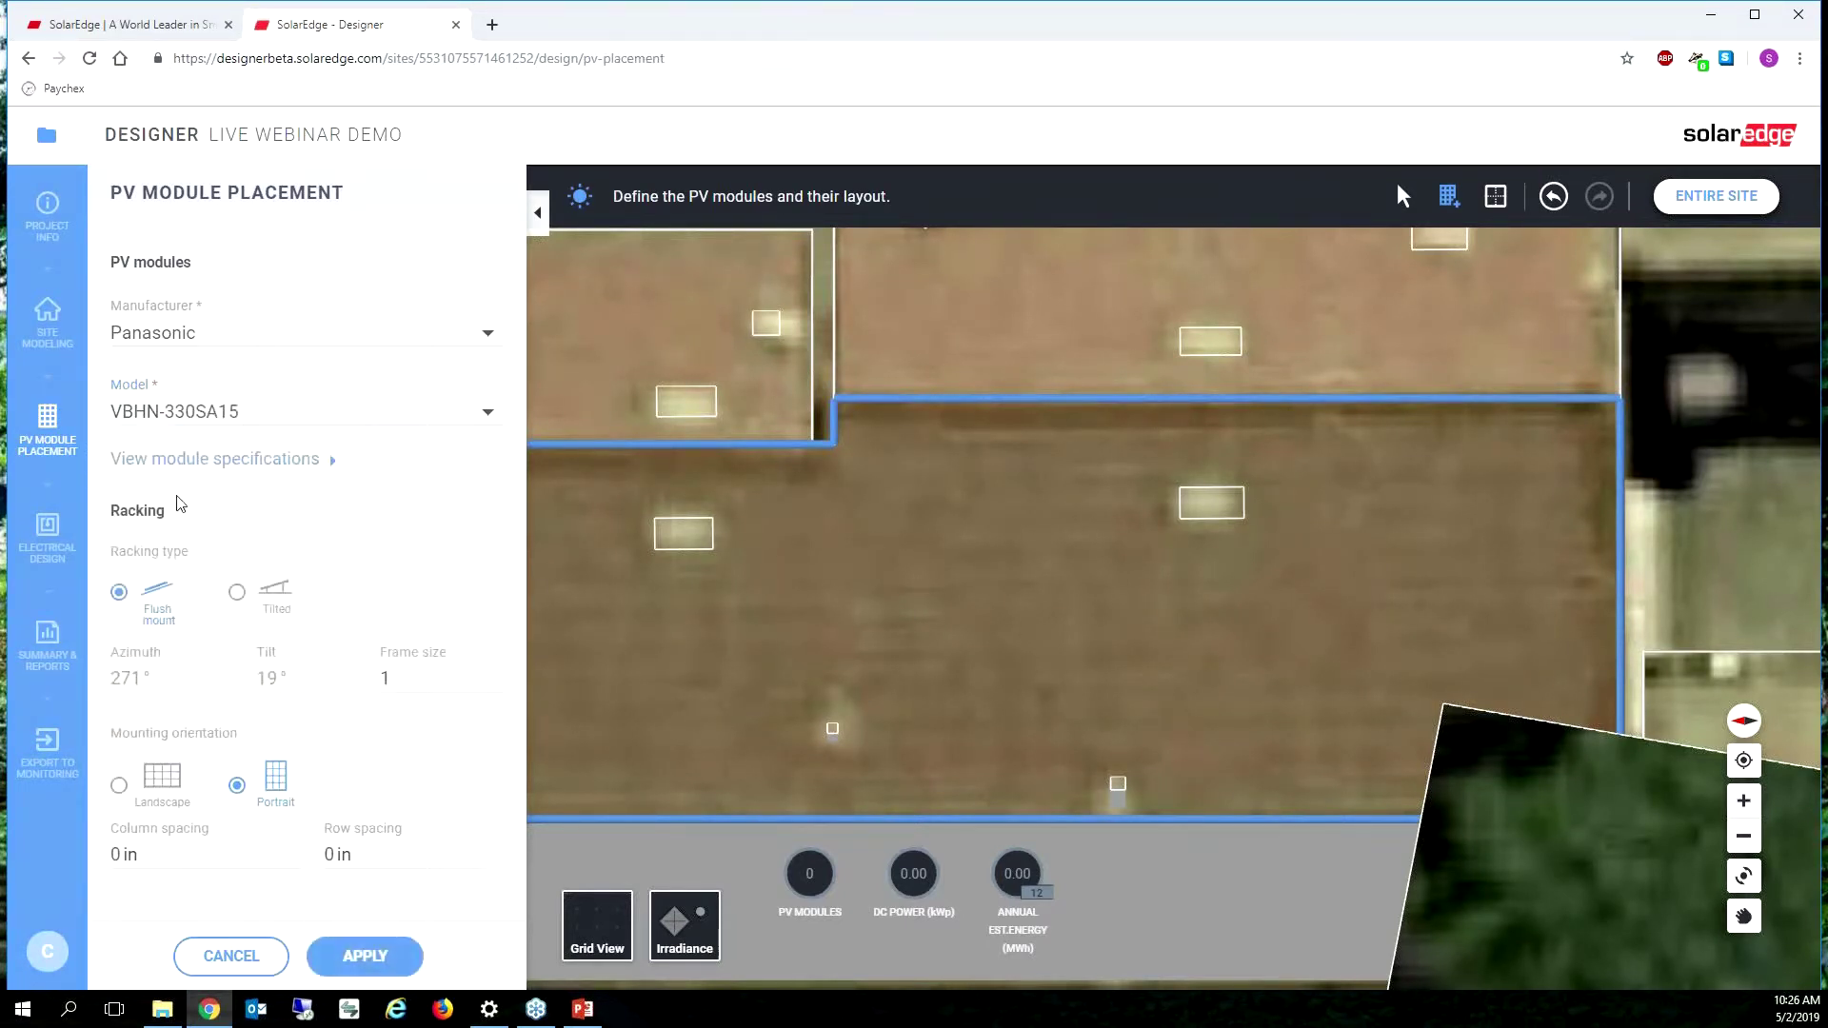
pyautogui.click(284, 461)
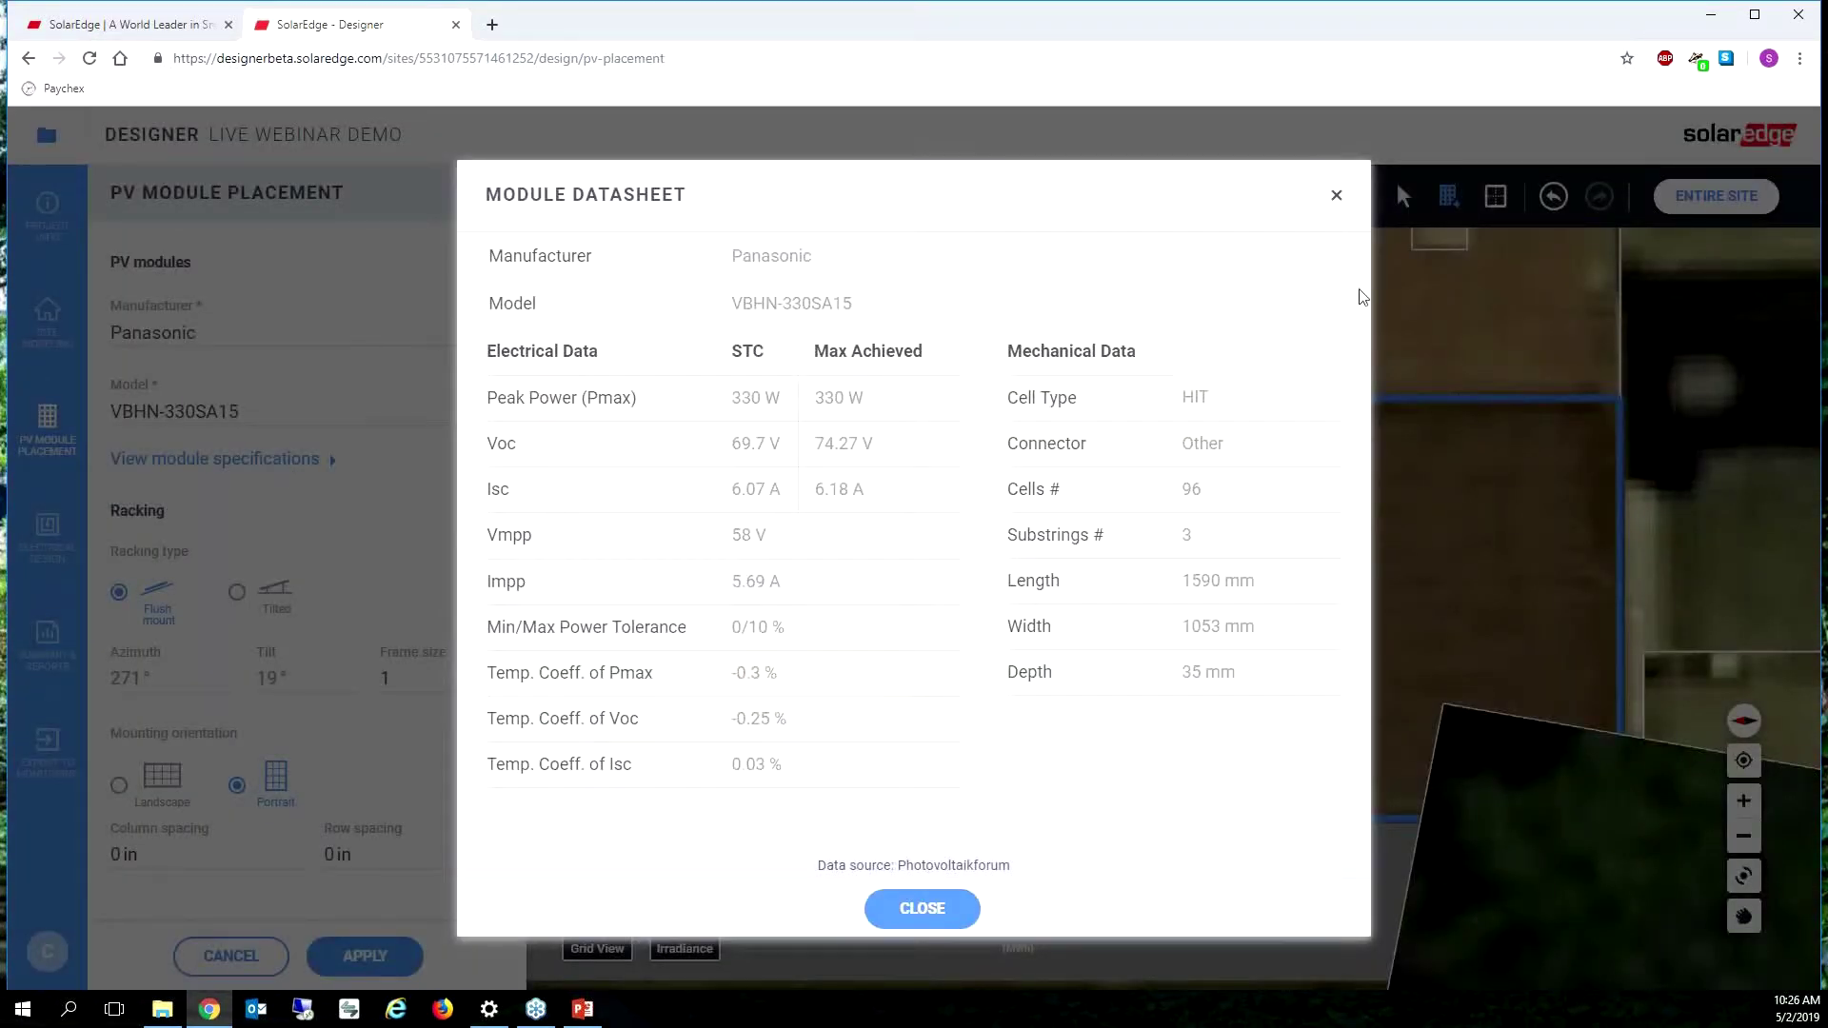
pyautogui.click(1336, 194)
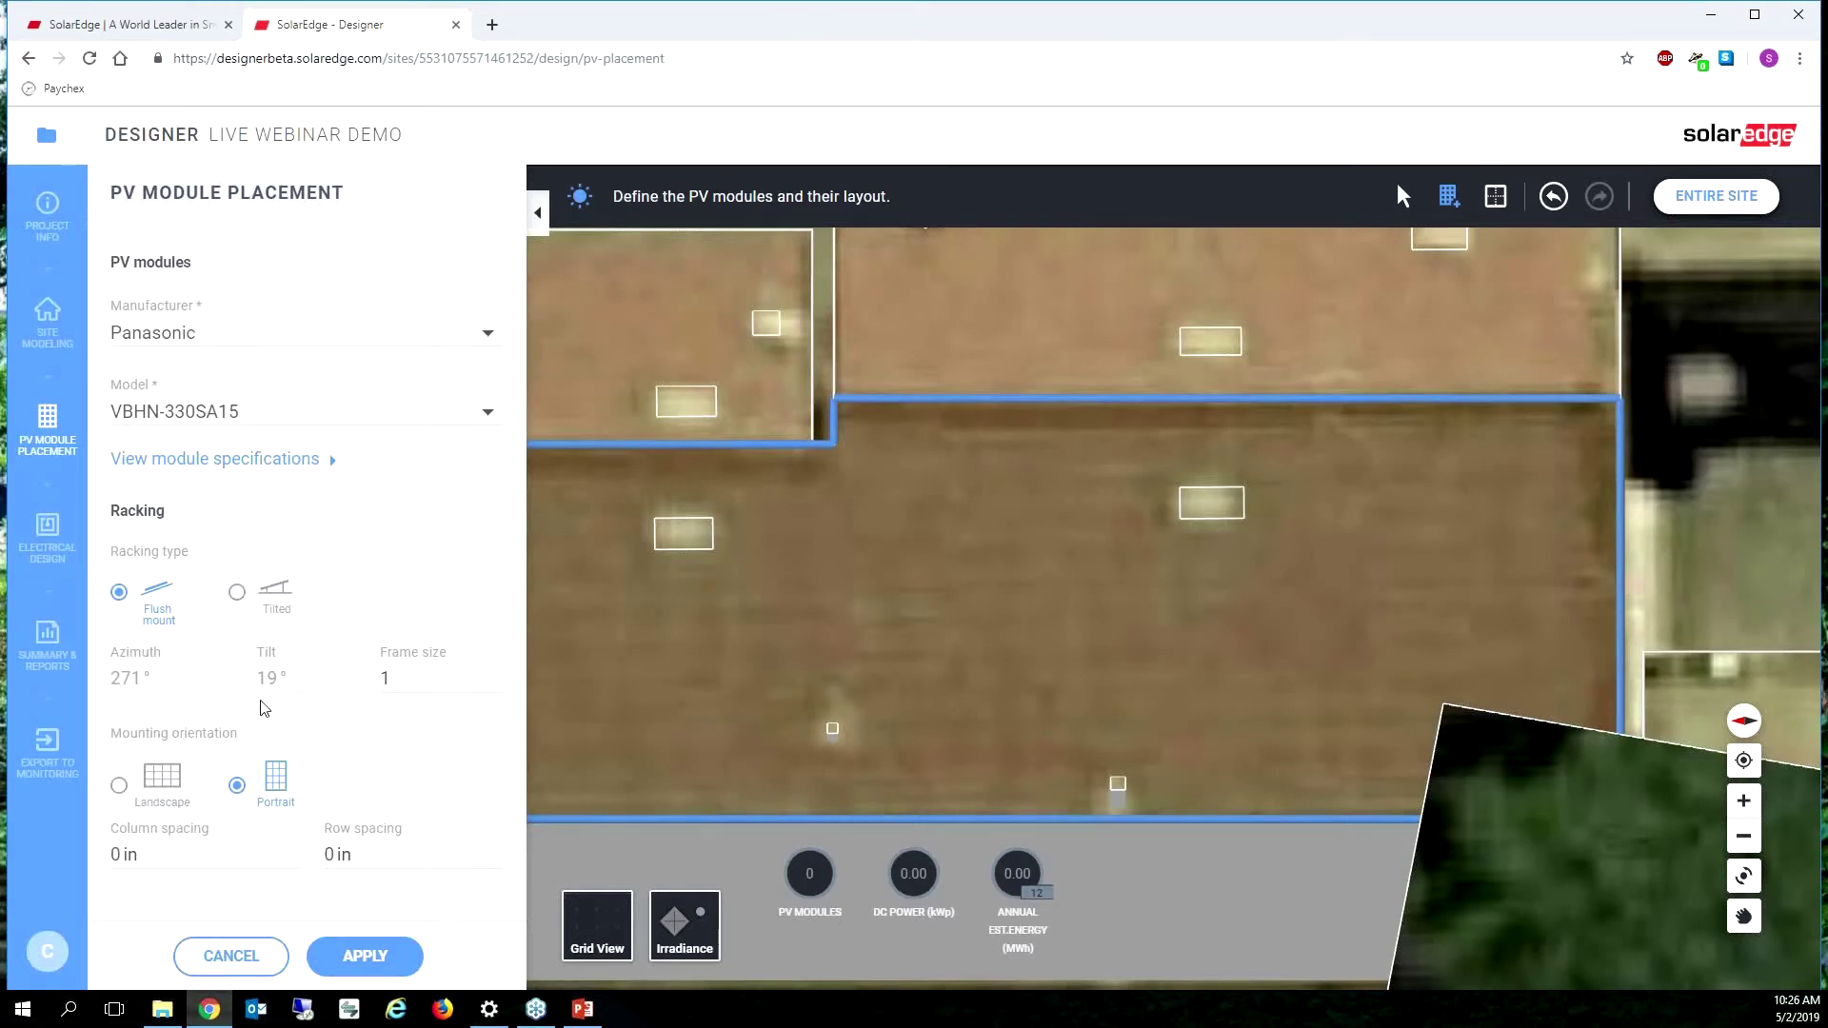
pyautogui.click(239, 592)
# Keep flush-mount racking, set 1 in column and row spacing, and apply the settings.
pyautogui.click(155, 619)
pyautogui.click(292, 850)
pyautogui.click(496, 850)
pyautogui.moveTo(162, 1009)
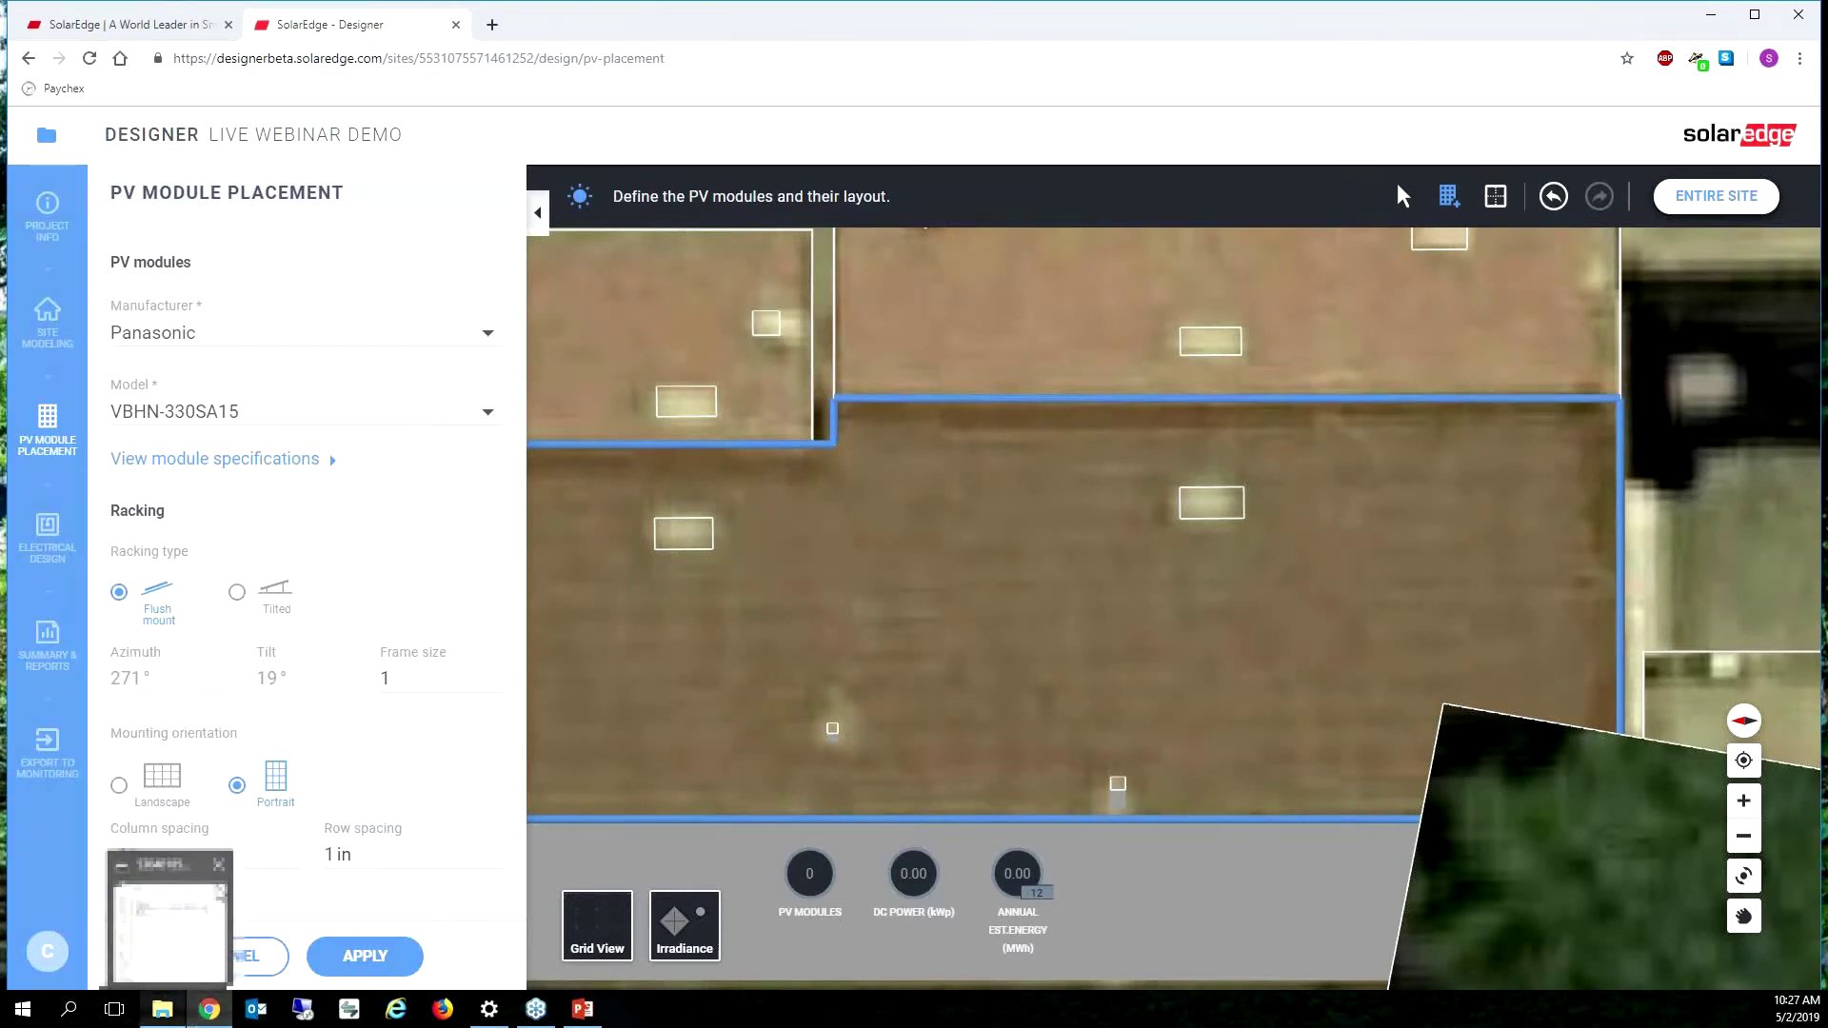
pyautogui.moveTo(226, 870)
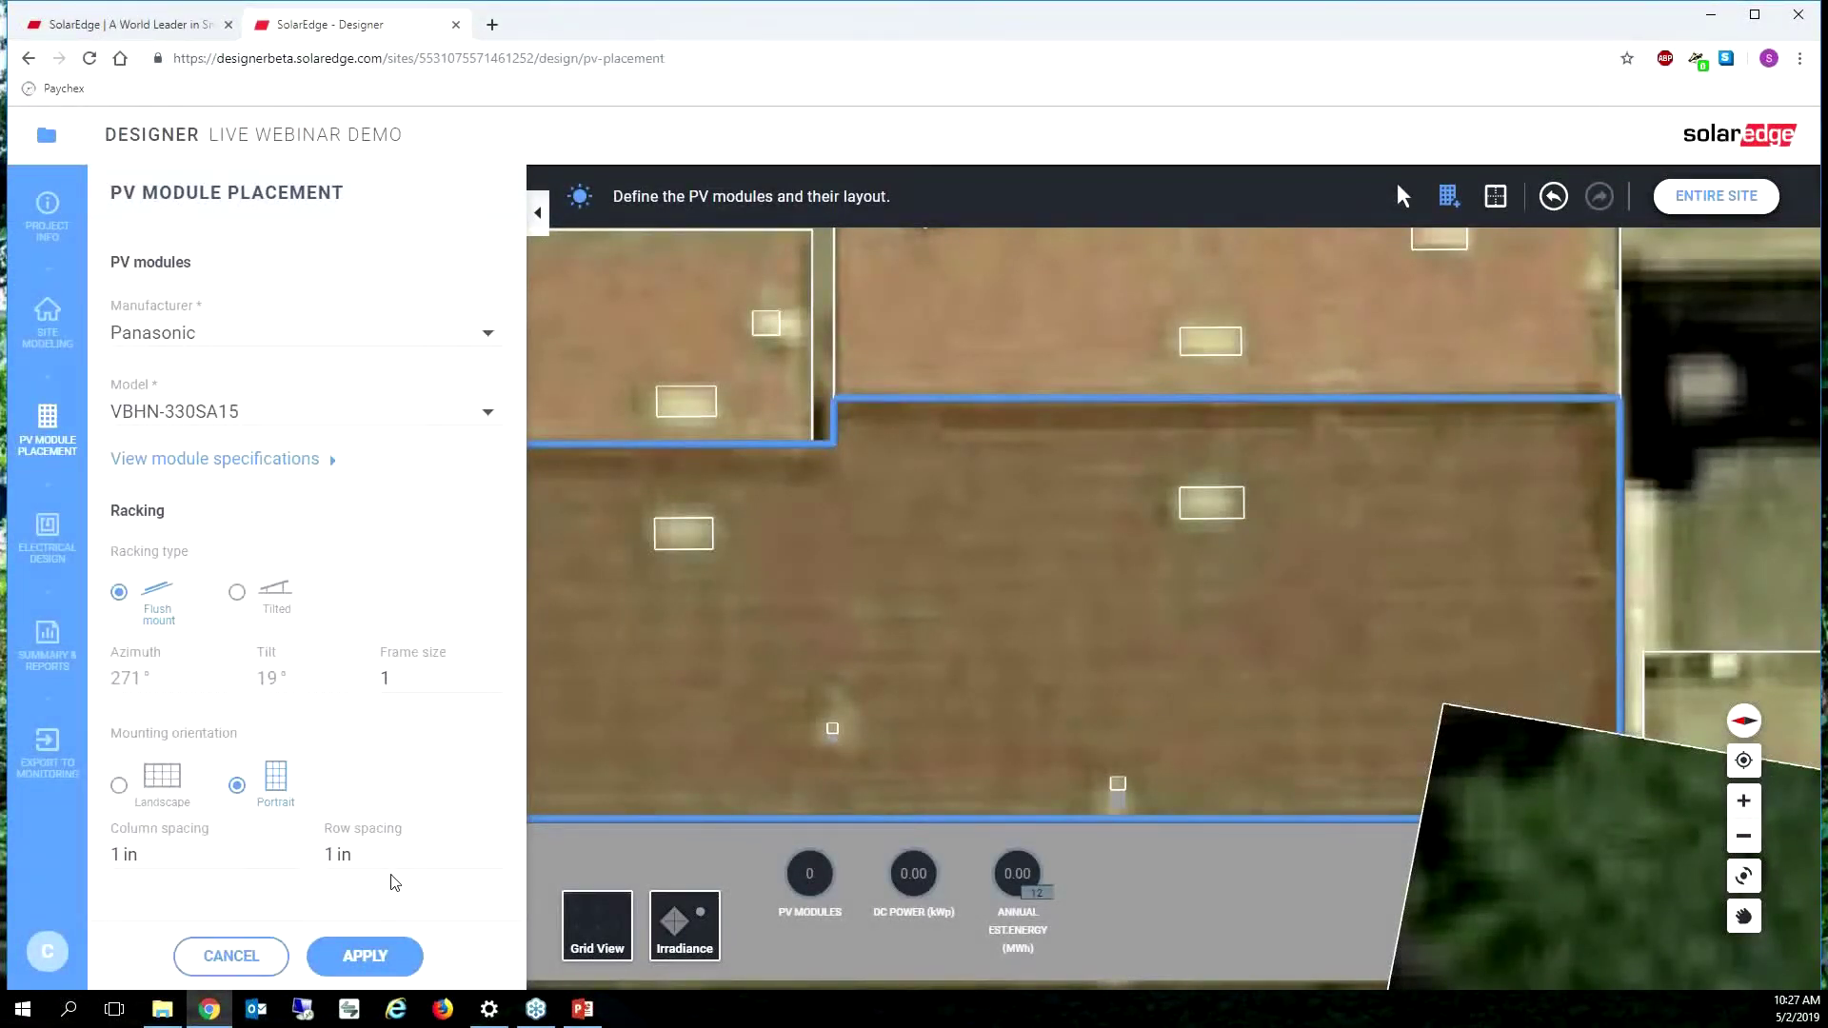
pyautogui.click(381, 962)
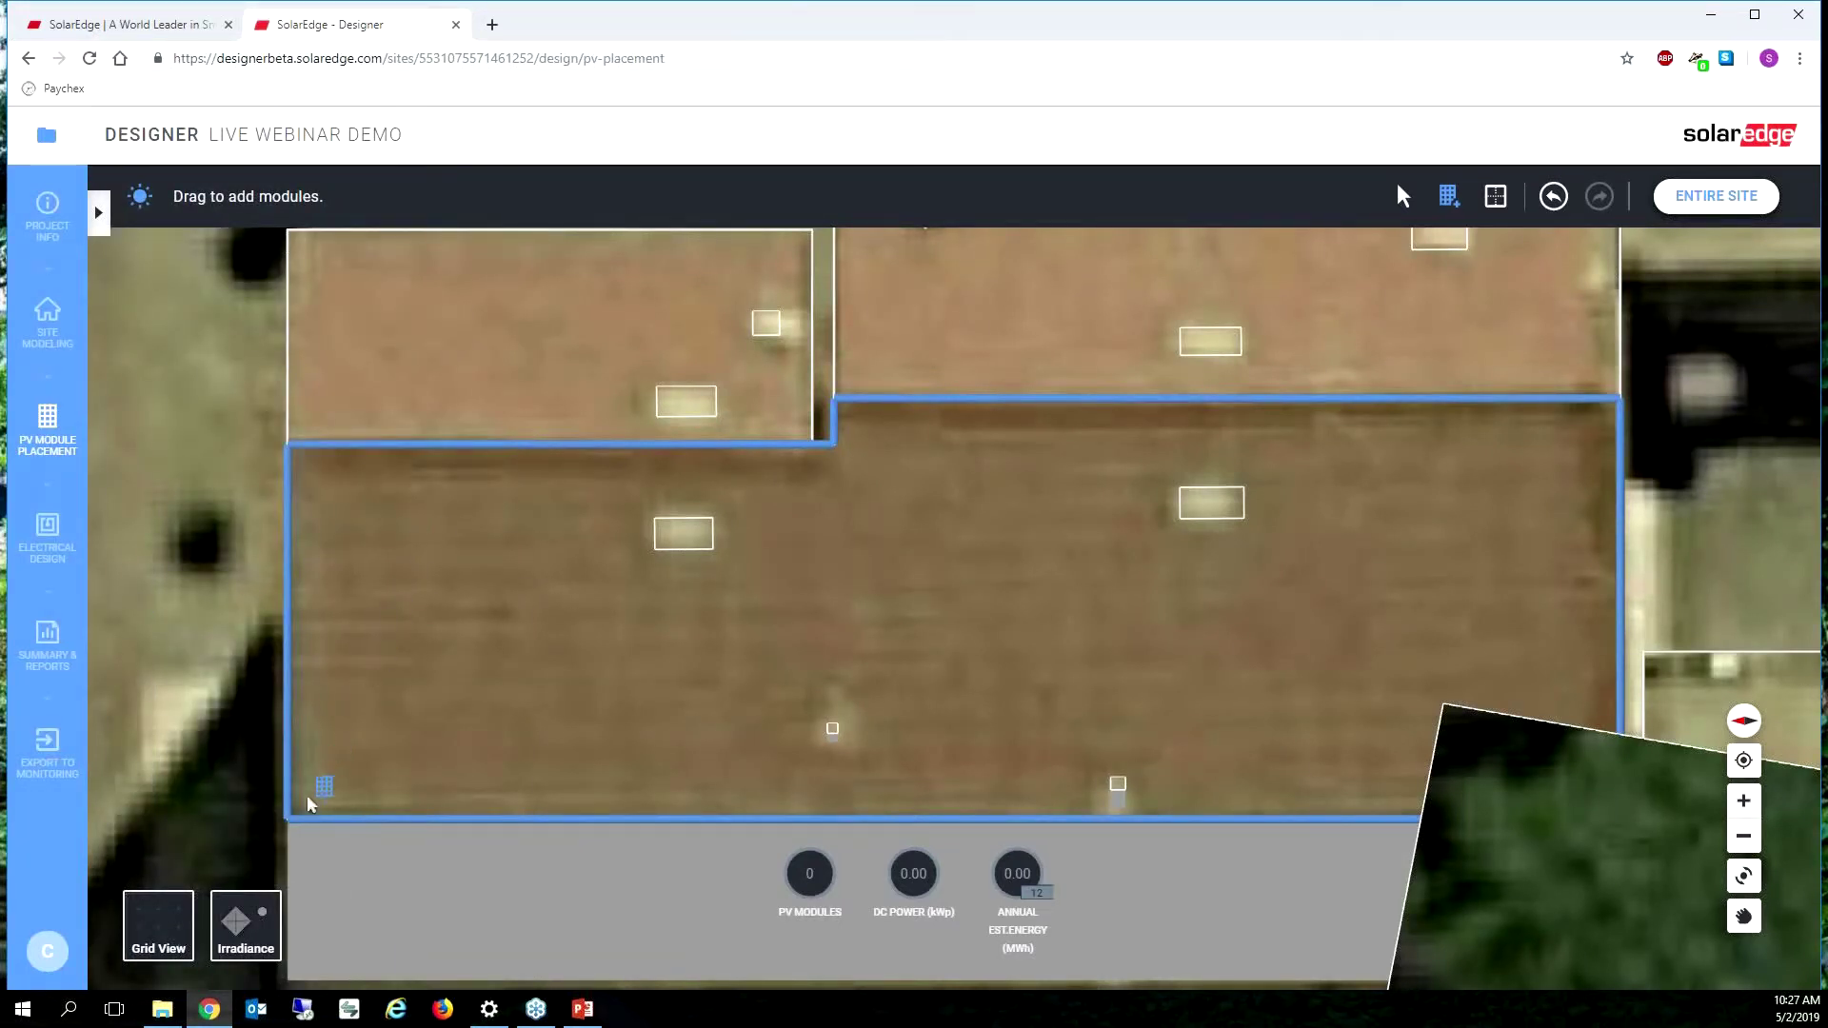
# Lay out a 21-module portrait array (6.93 kWp) and add a 3 ft left walkway guideline.
pyautogui.moveTo(295, 809); pyautogui.dragTo(1676, 362)
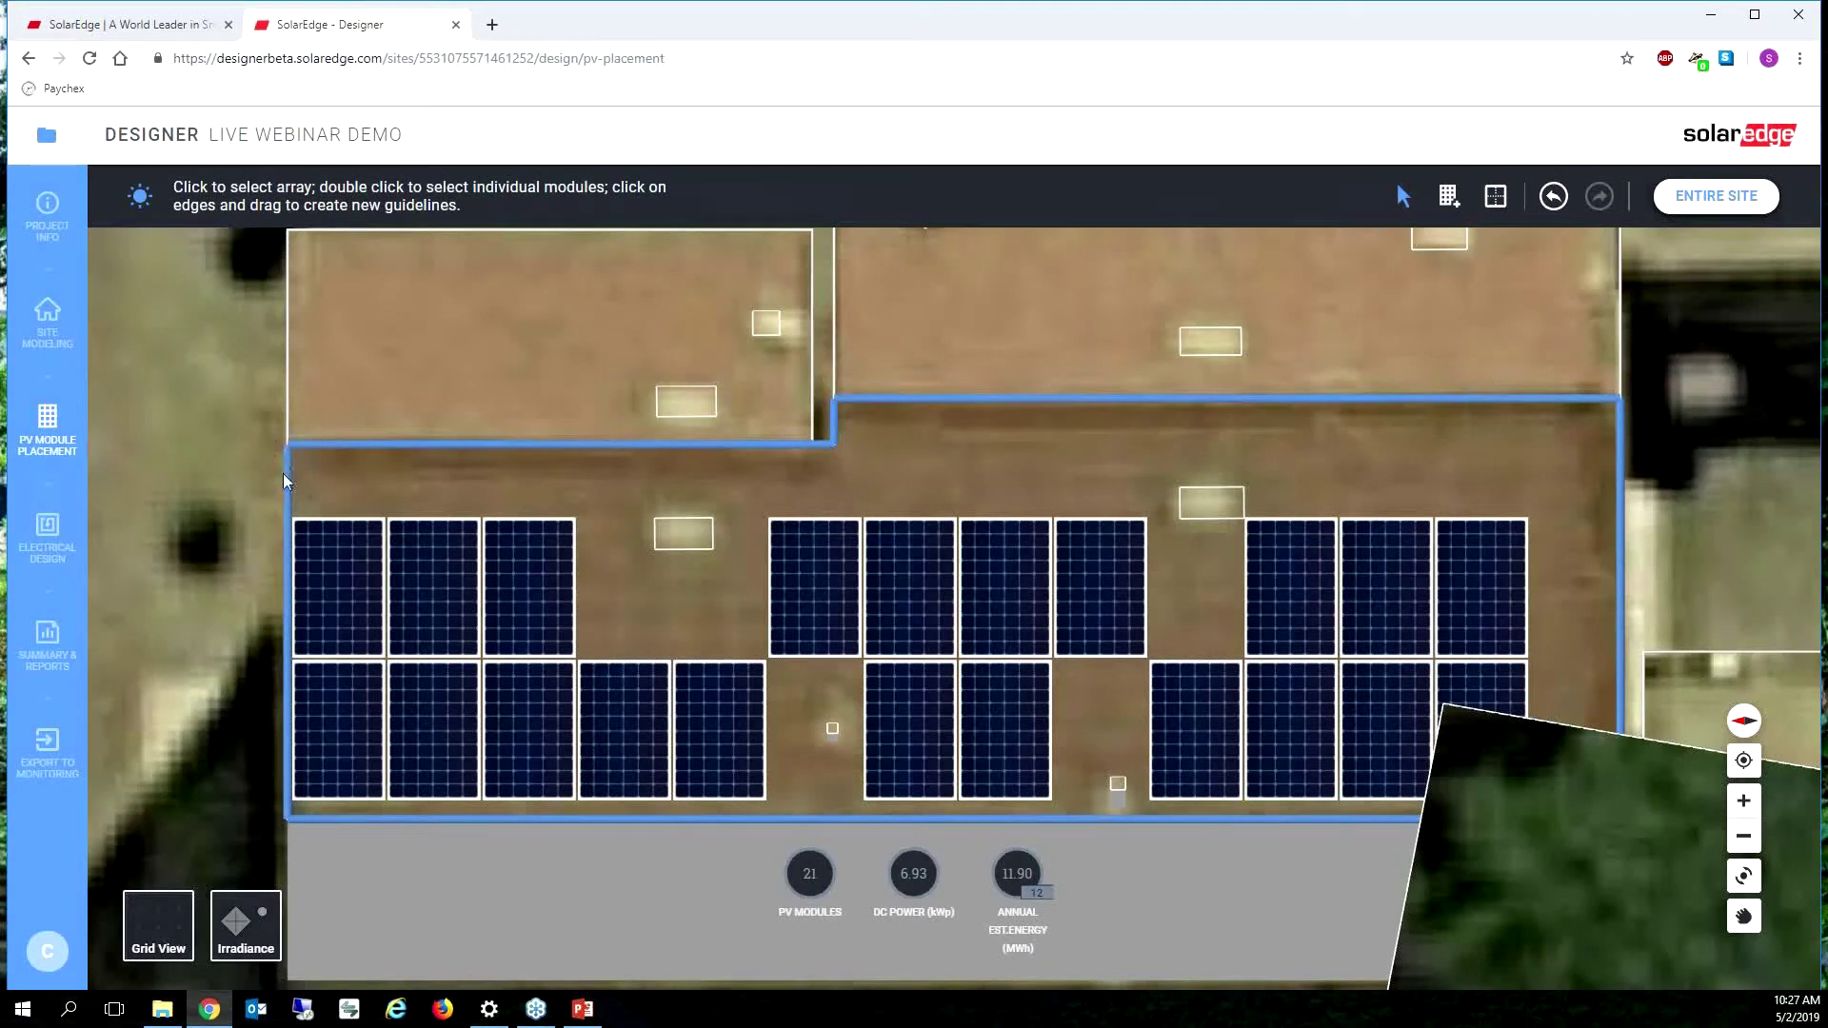
pyautogui.moveTo(285, 472); pyautogui.dragTo(369, 489)
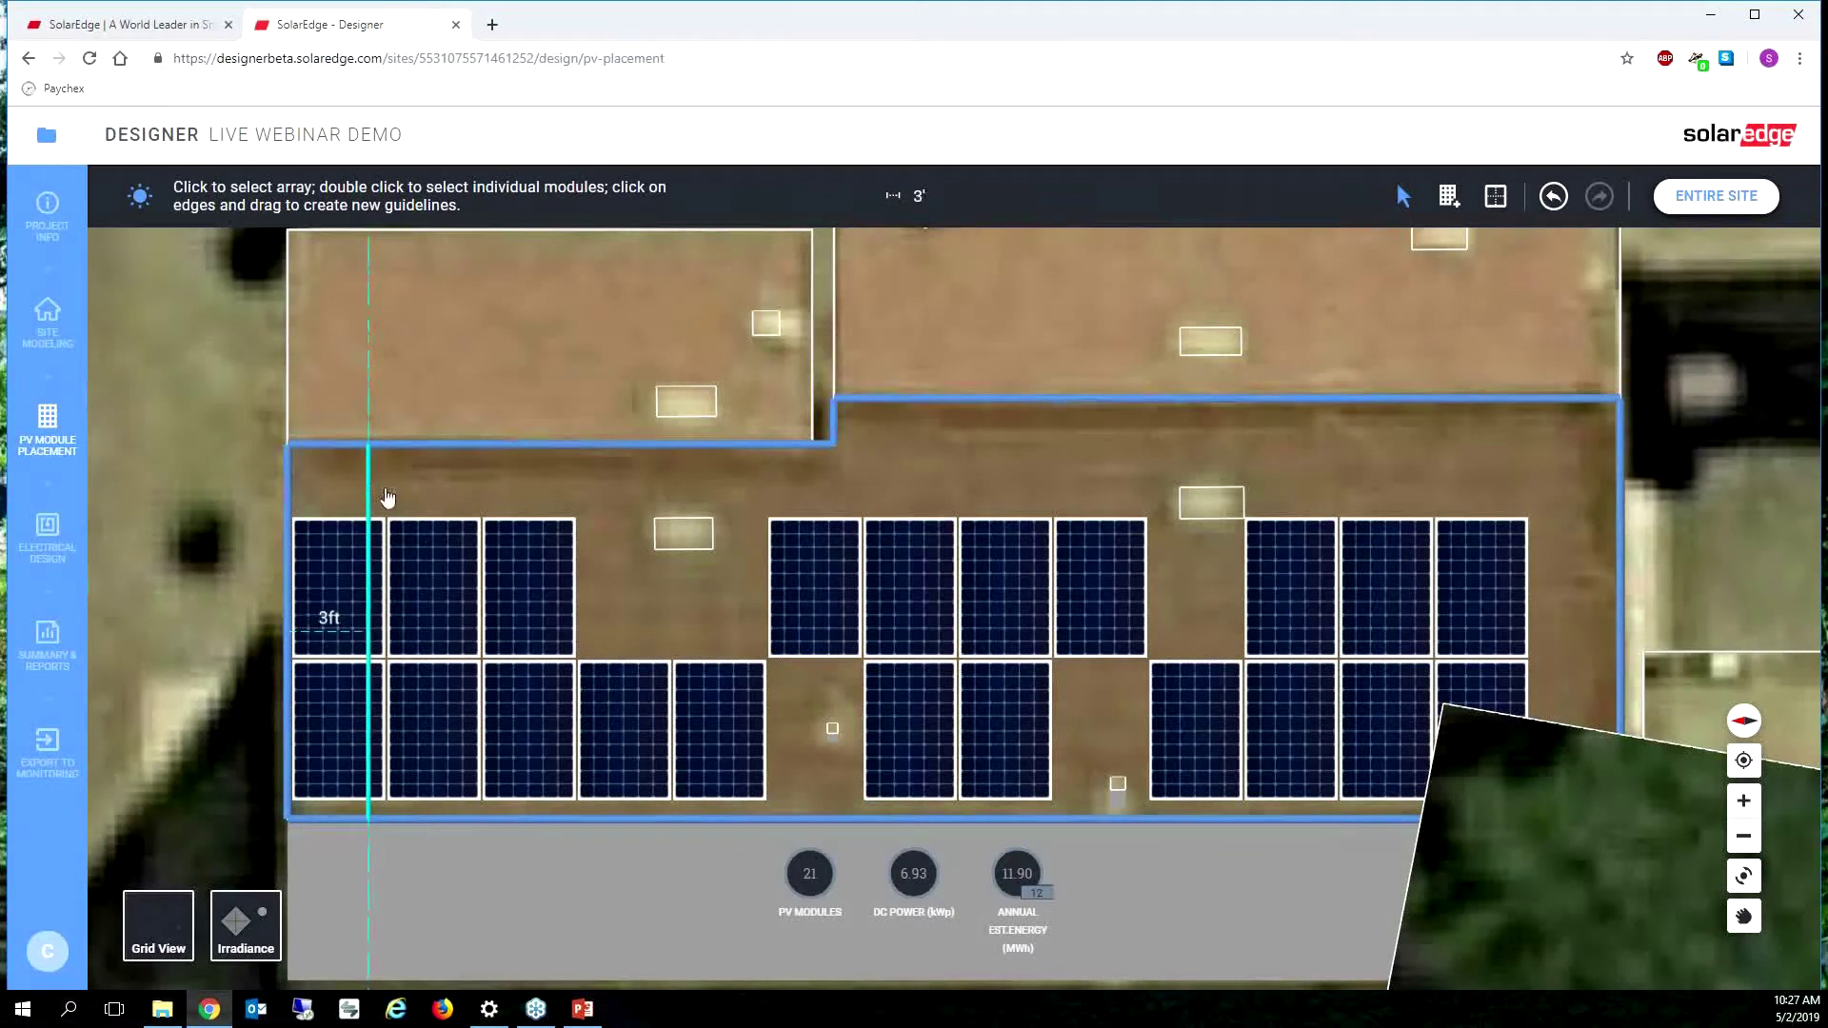
# Add a 3 ft right-edge guideline and two guidelines just below the roof's top edges.
pyautogui.moveTo(1622, 478); pyautogui.dragTo(1542, 485)
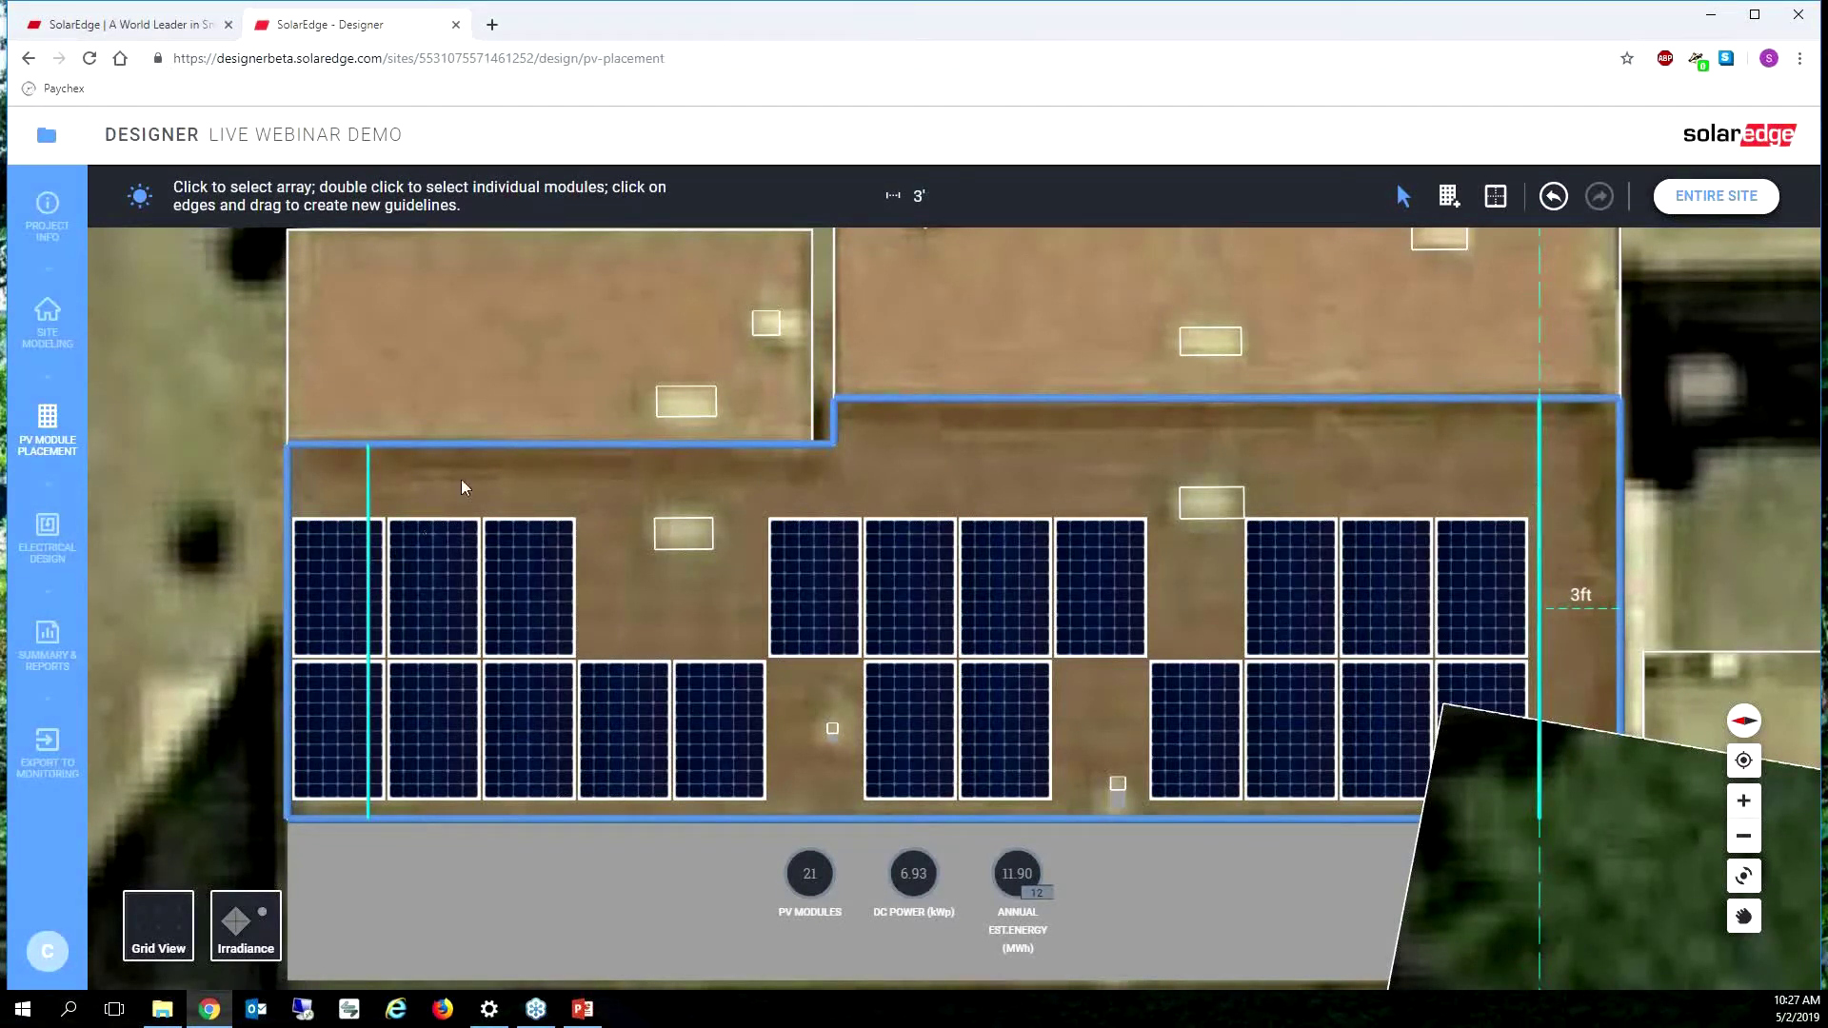
pyautogui.moveTo(474, 455); pyautogui.dragTo(476, 495)
pyautogui.moveTo(971, 410); pyautogui.dragTo(964, 451)
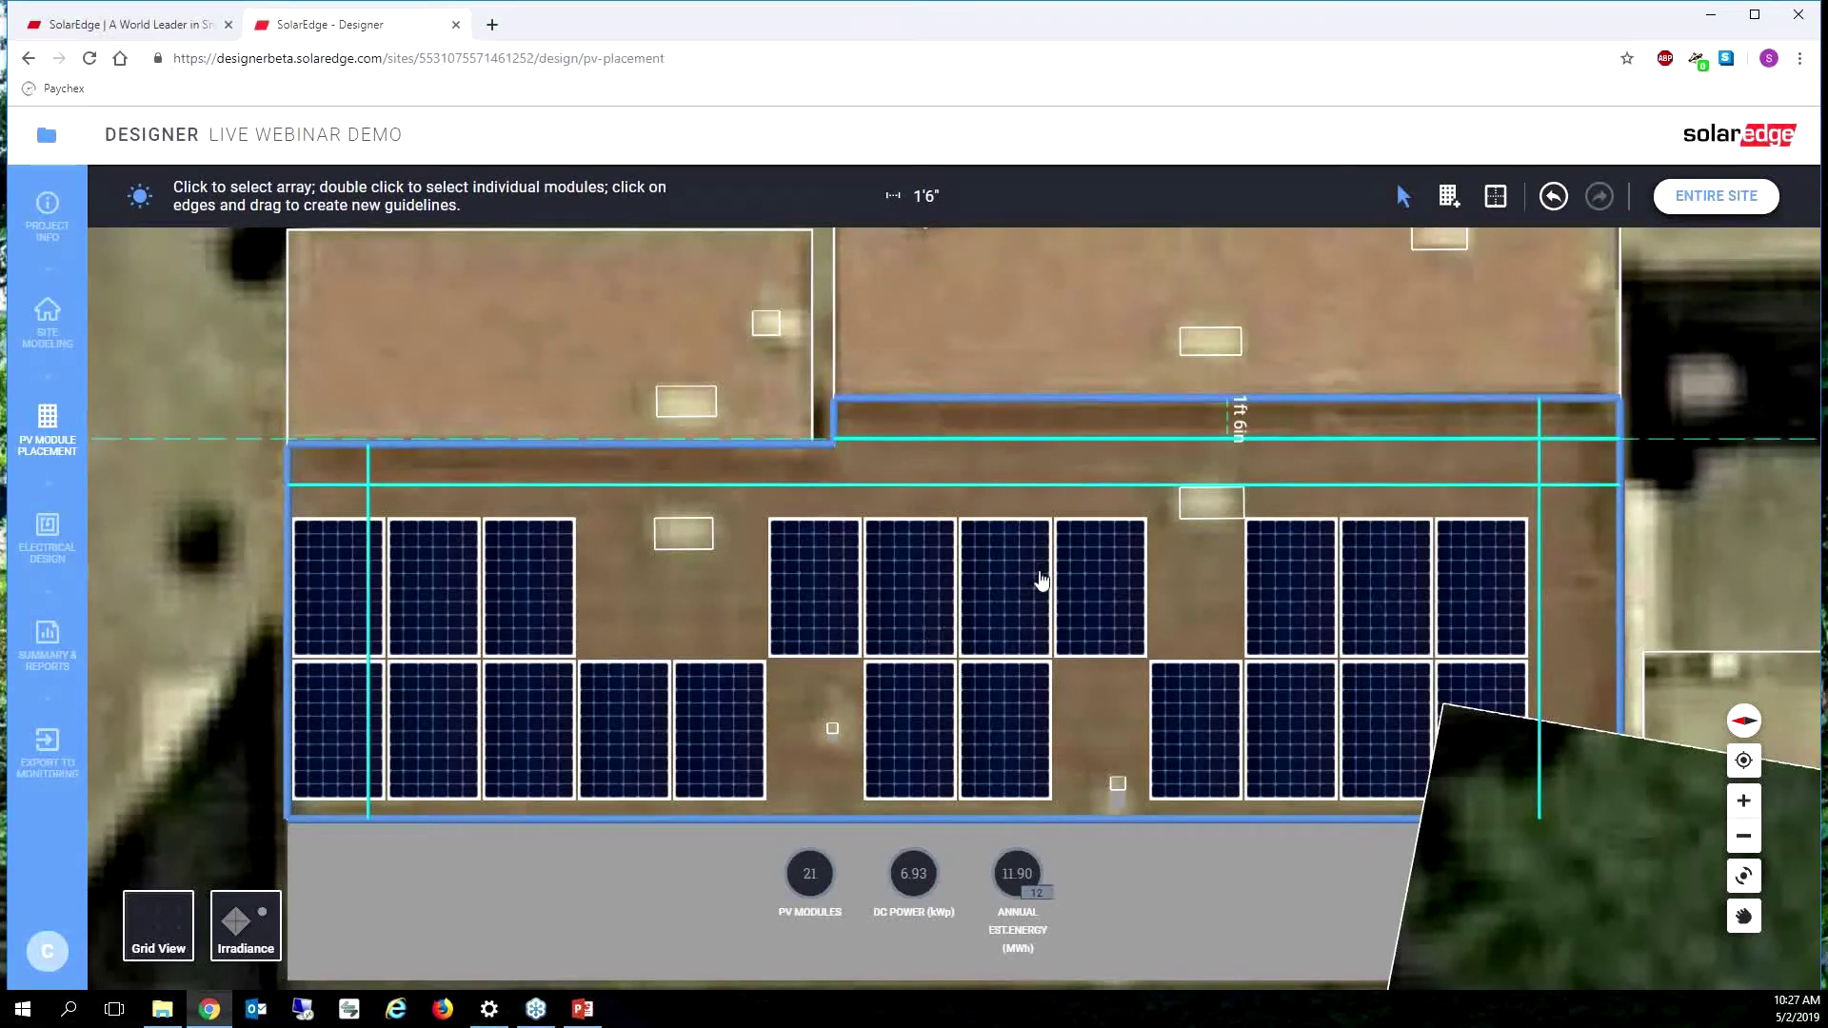
pyautogui.click(548, 692)
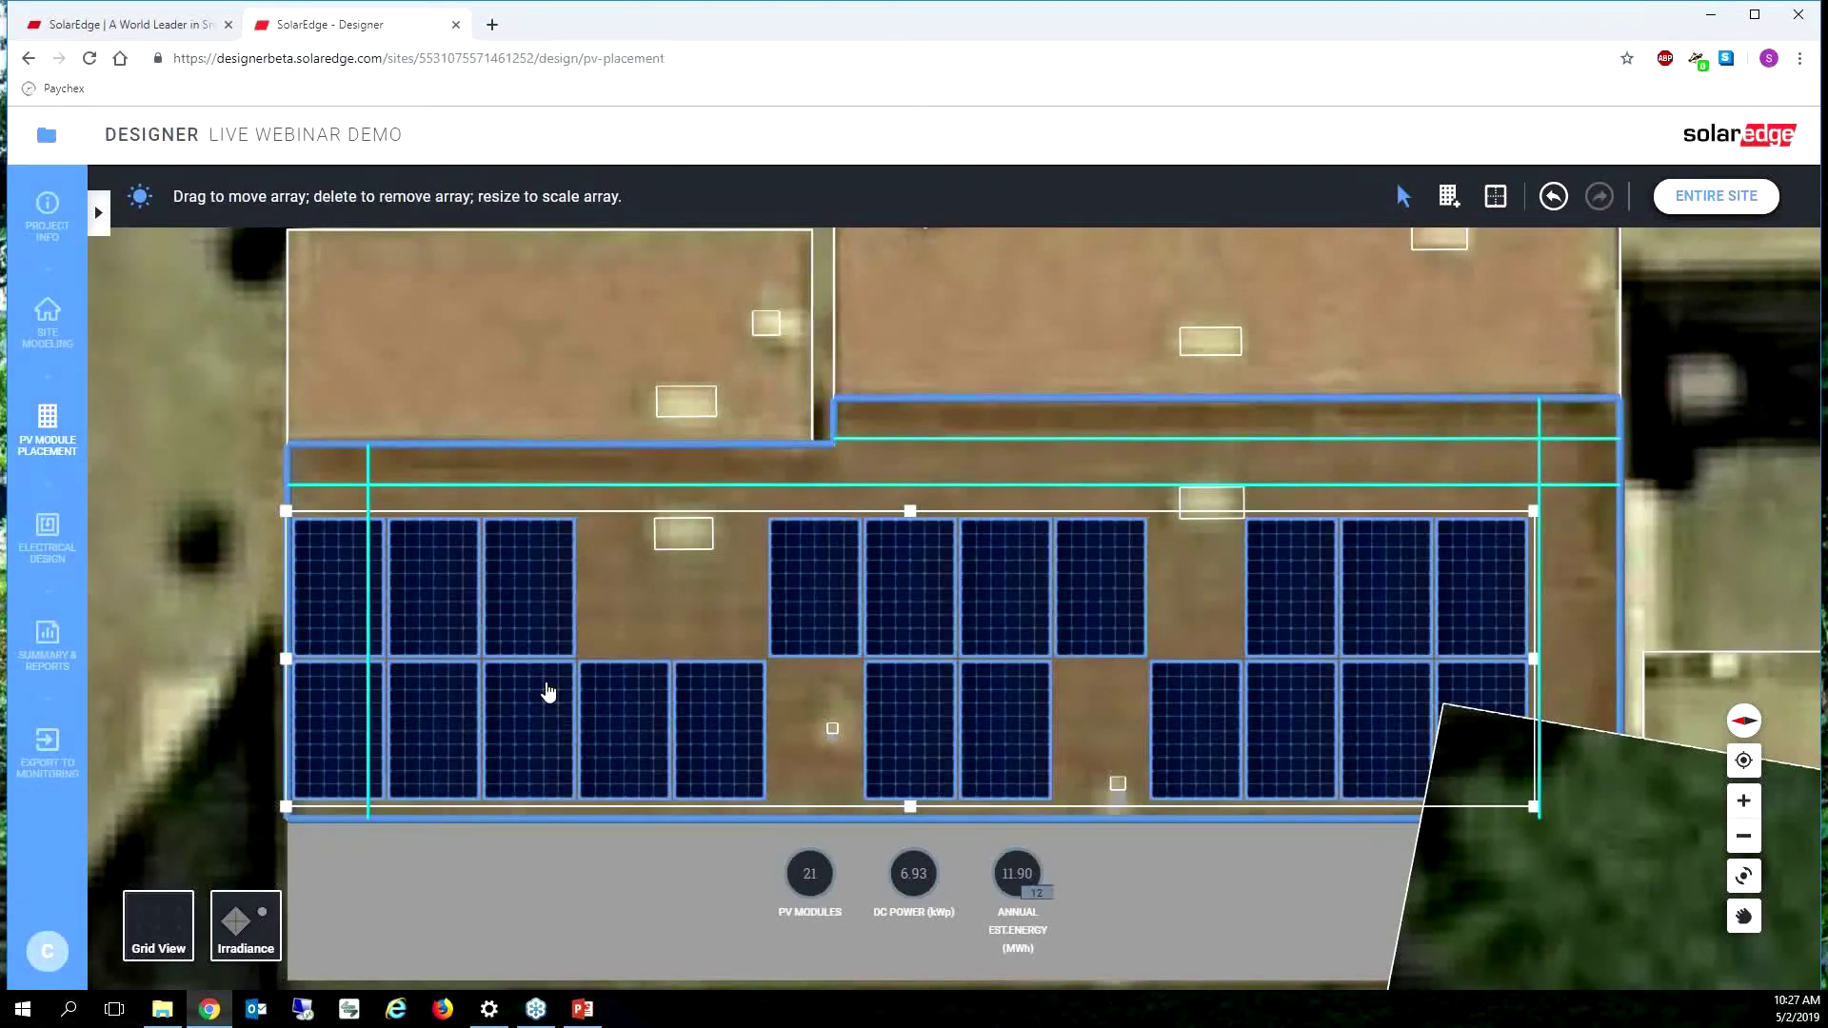
# Trim the array's leftmost column, leaving 19 modules at 6.27 kWp.
pyautogui.click(297, 708)
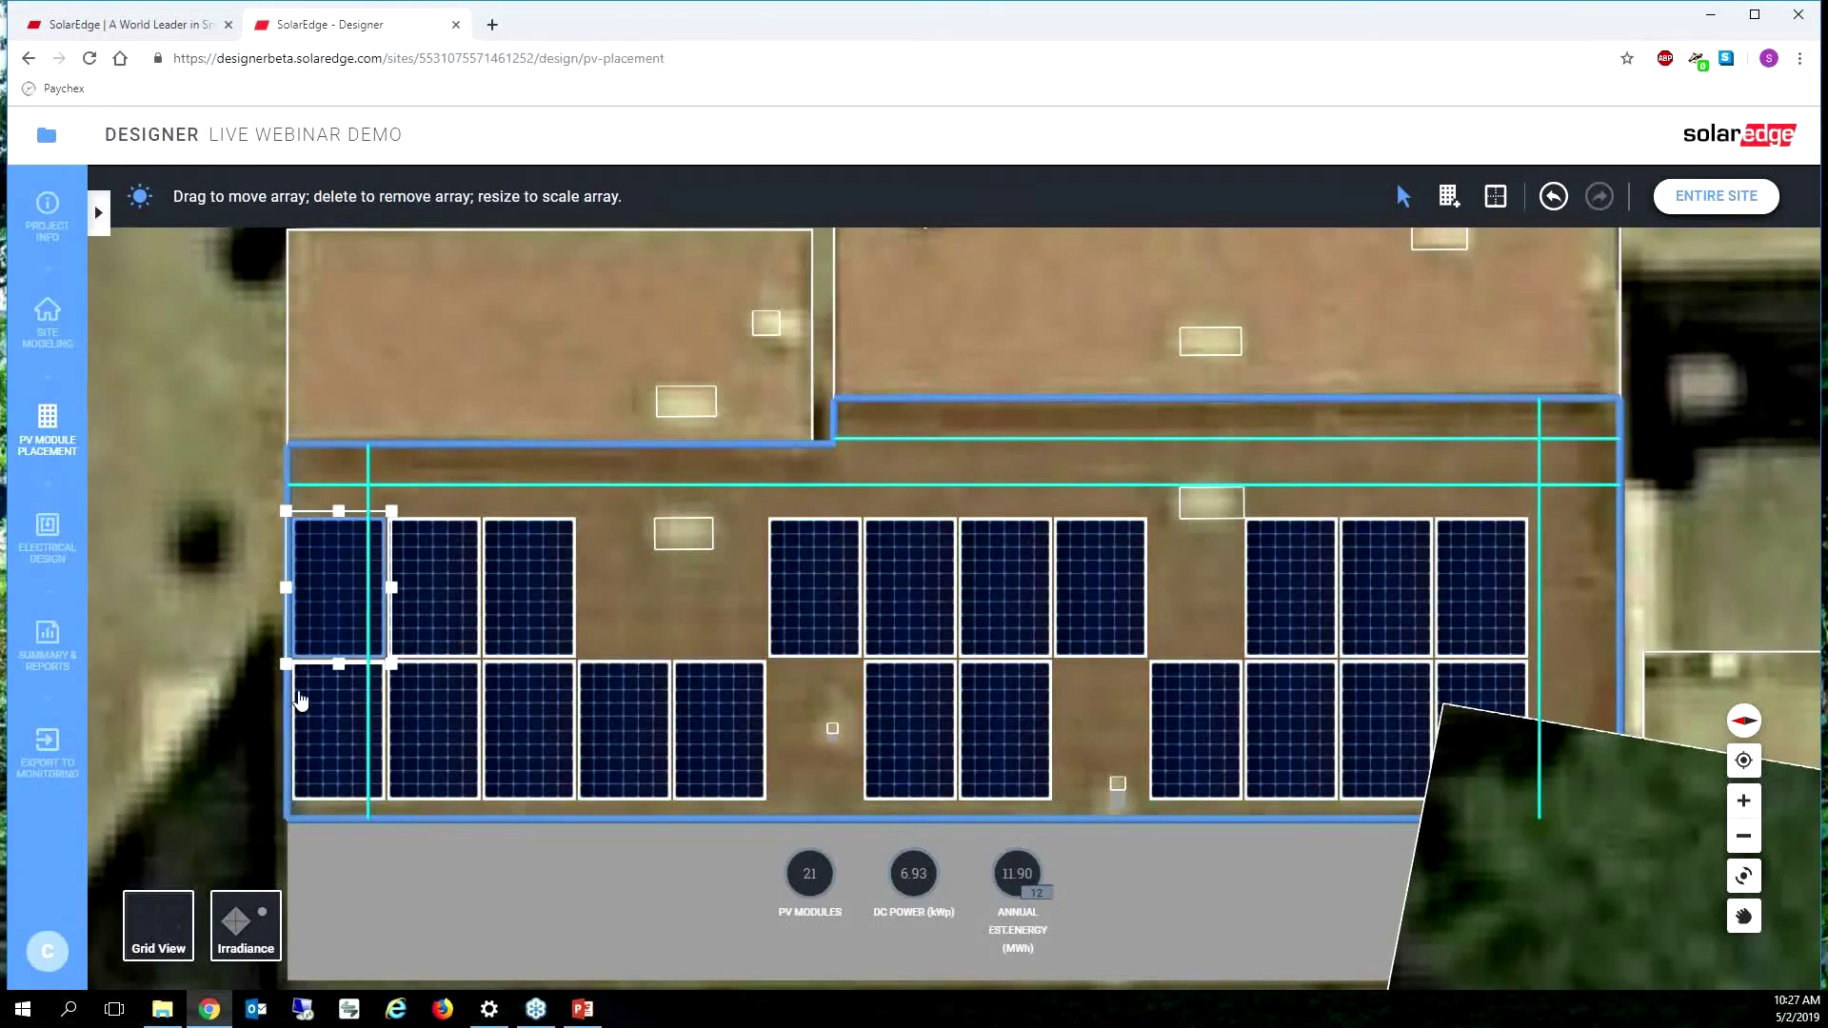
pyautogui.click(288, 667)
pyautogui.click(290, 663)
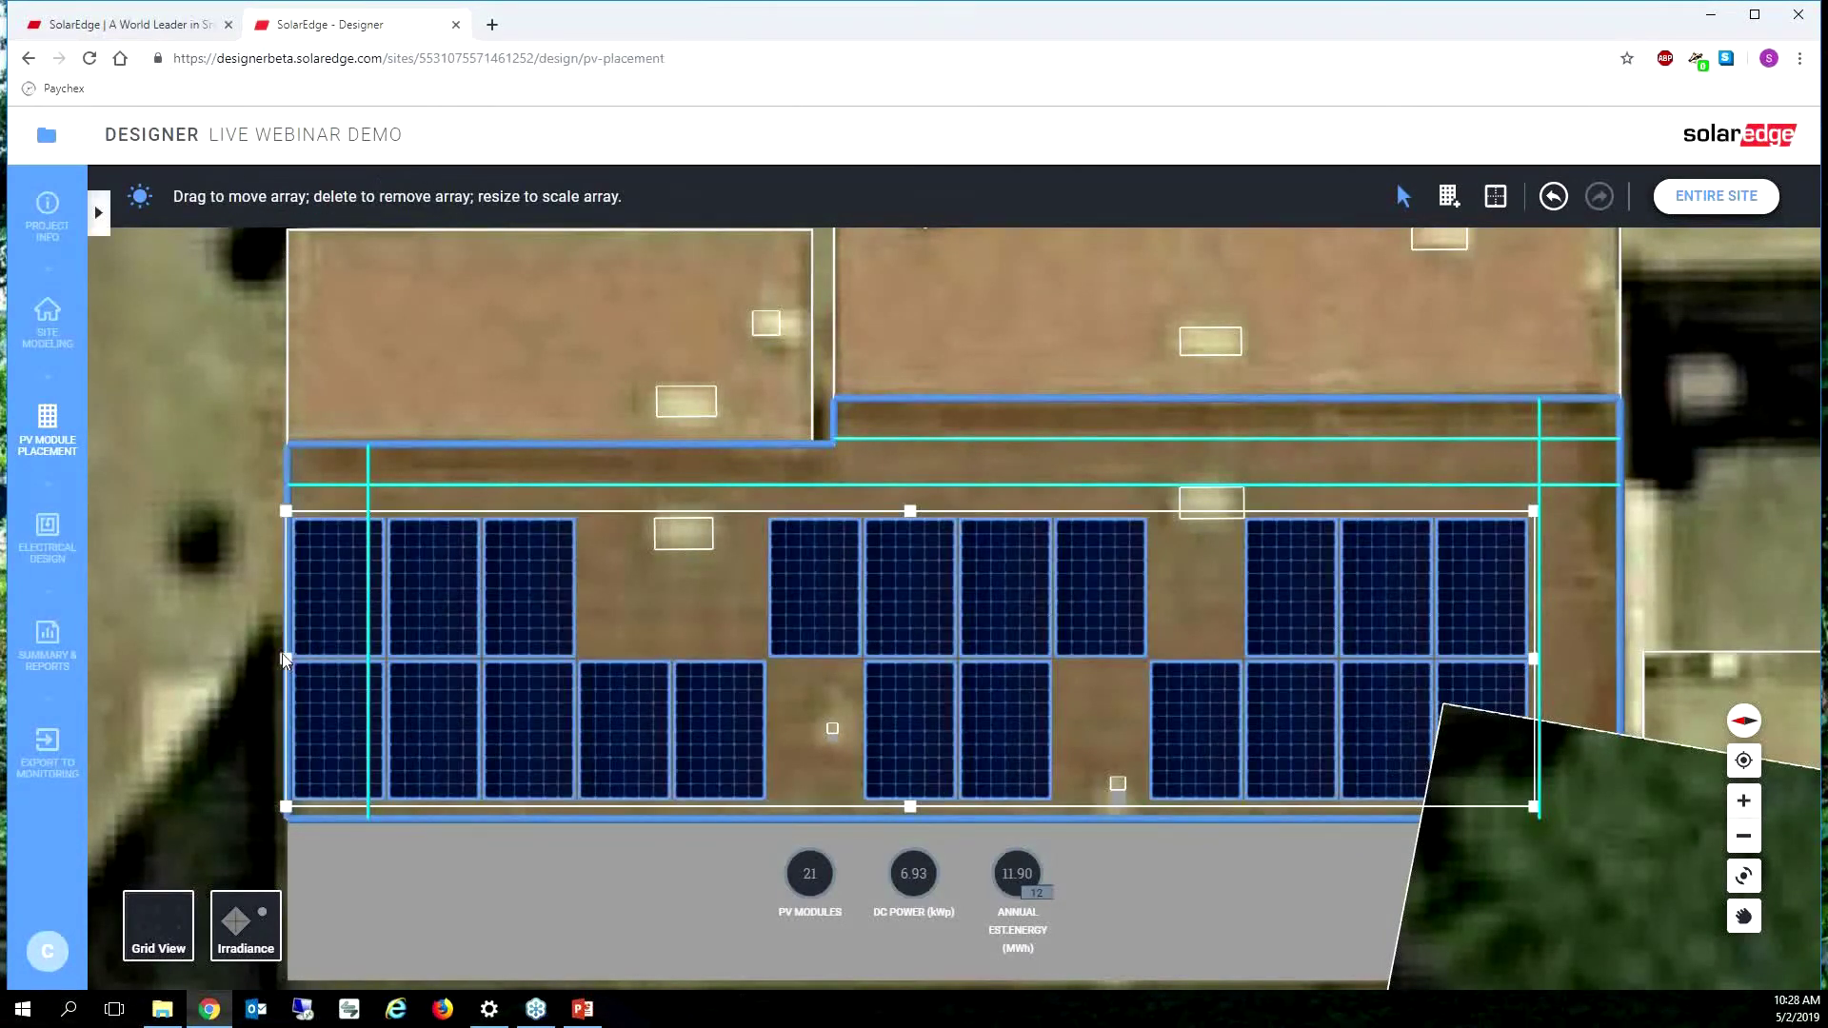
pyautogui.moveTo(283, 658); pyautogui.dragTo(381, 658)
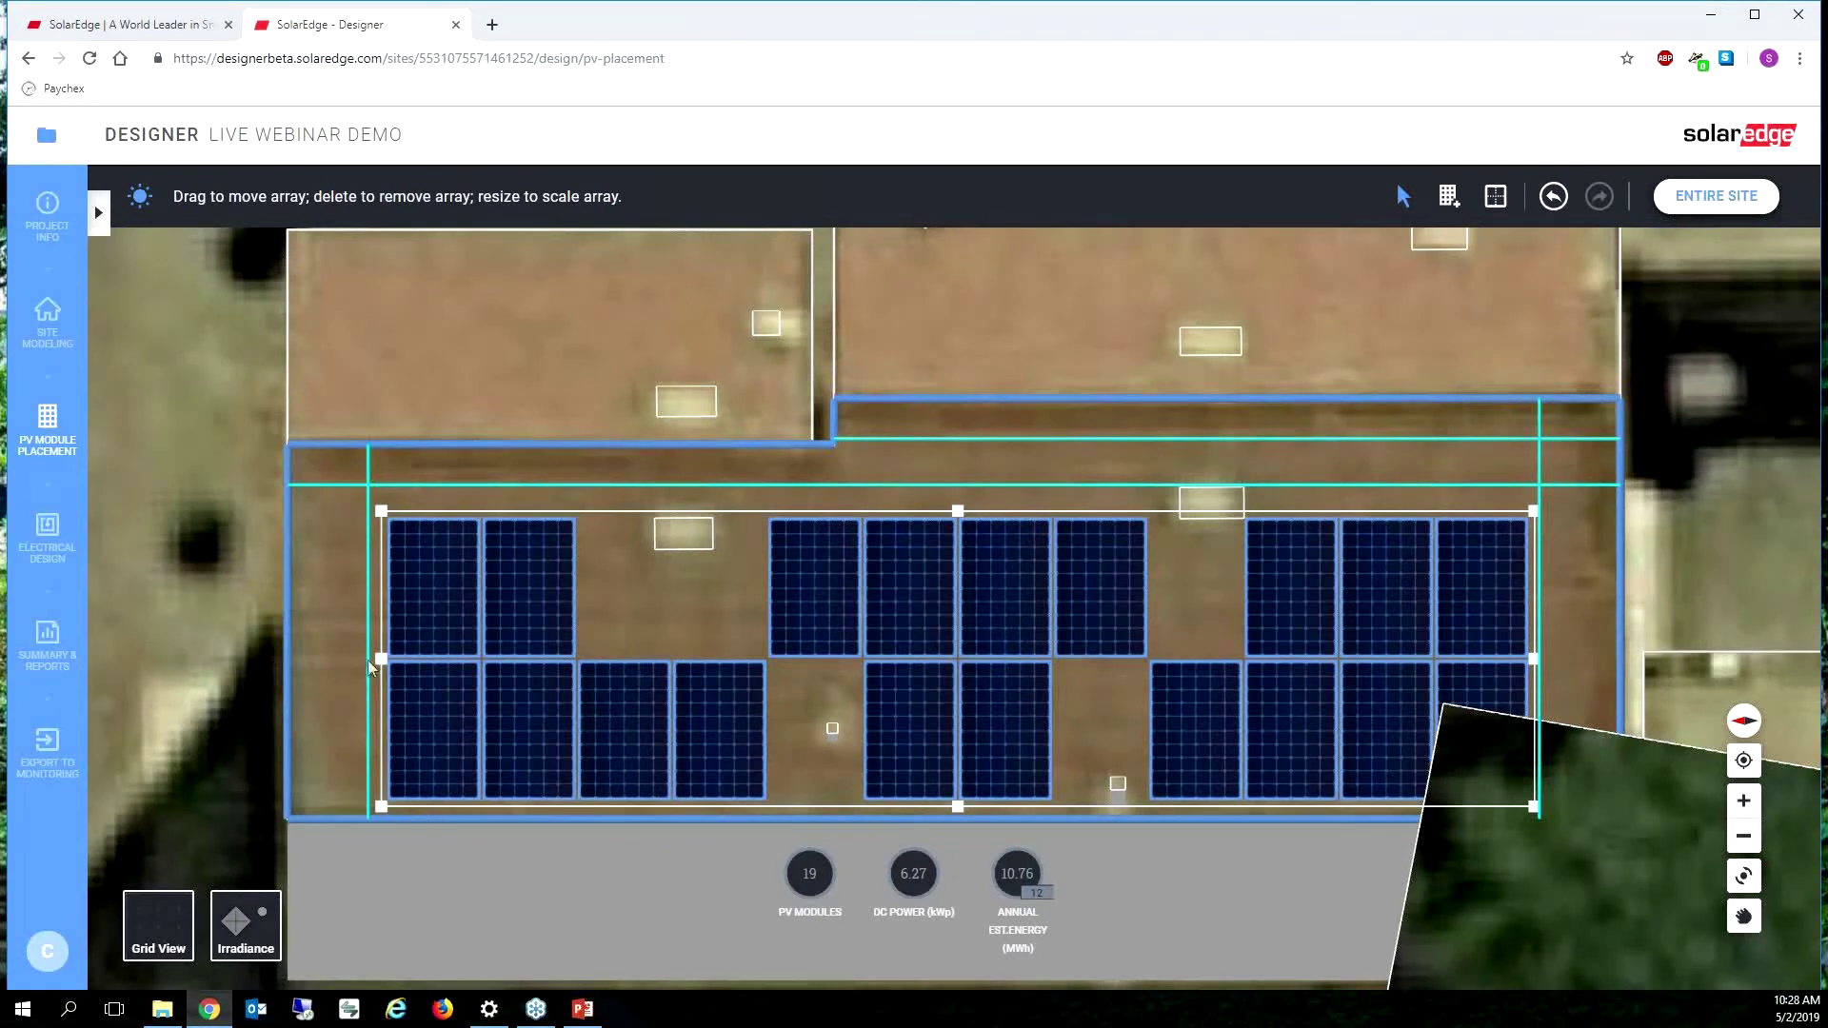
pyautogui.click(588, 876)
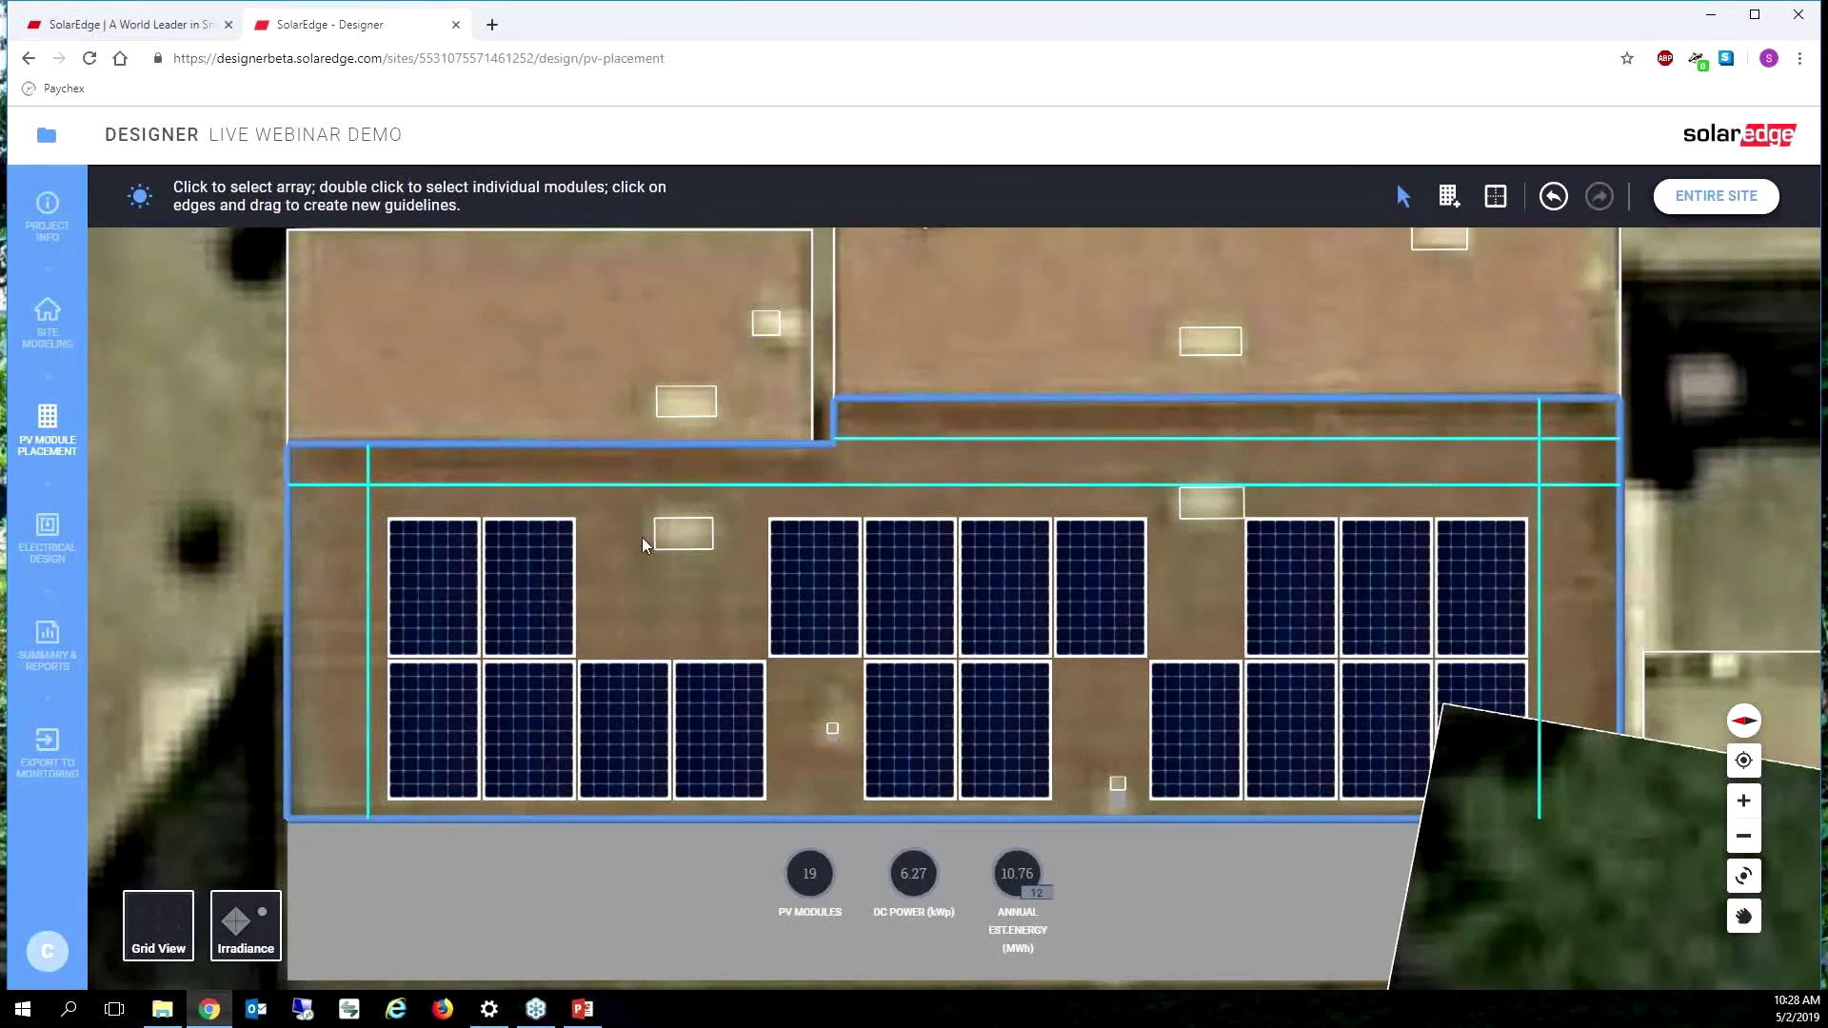
# Shrink the array from the left and add a new seven-module block at the roof's left.
pyautogui.click(408, 674)
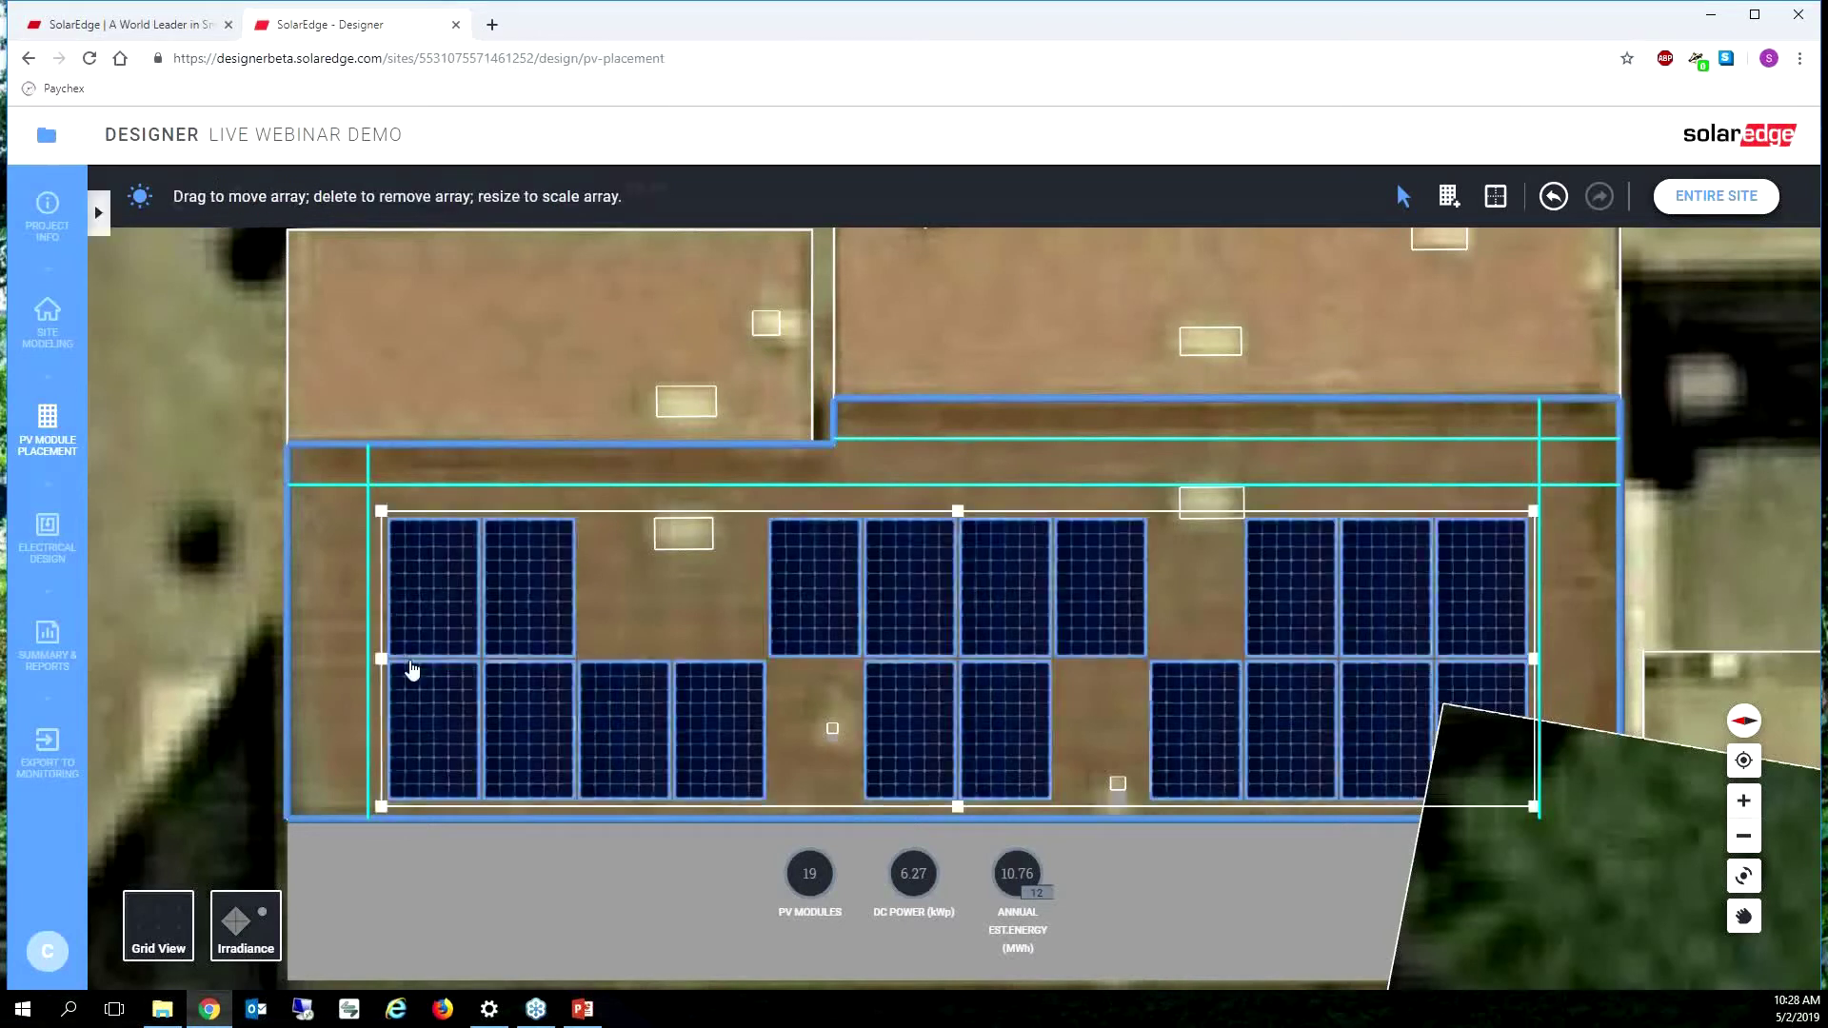
pyautogui.moveTo(380, 658); pyautogui.dragTo(762, 658)
pyautogui.click(1450, 196)
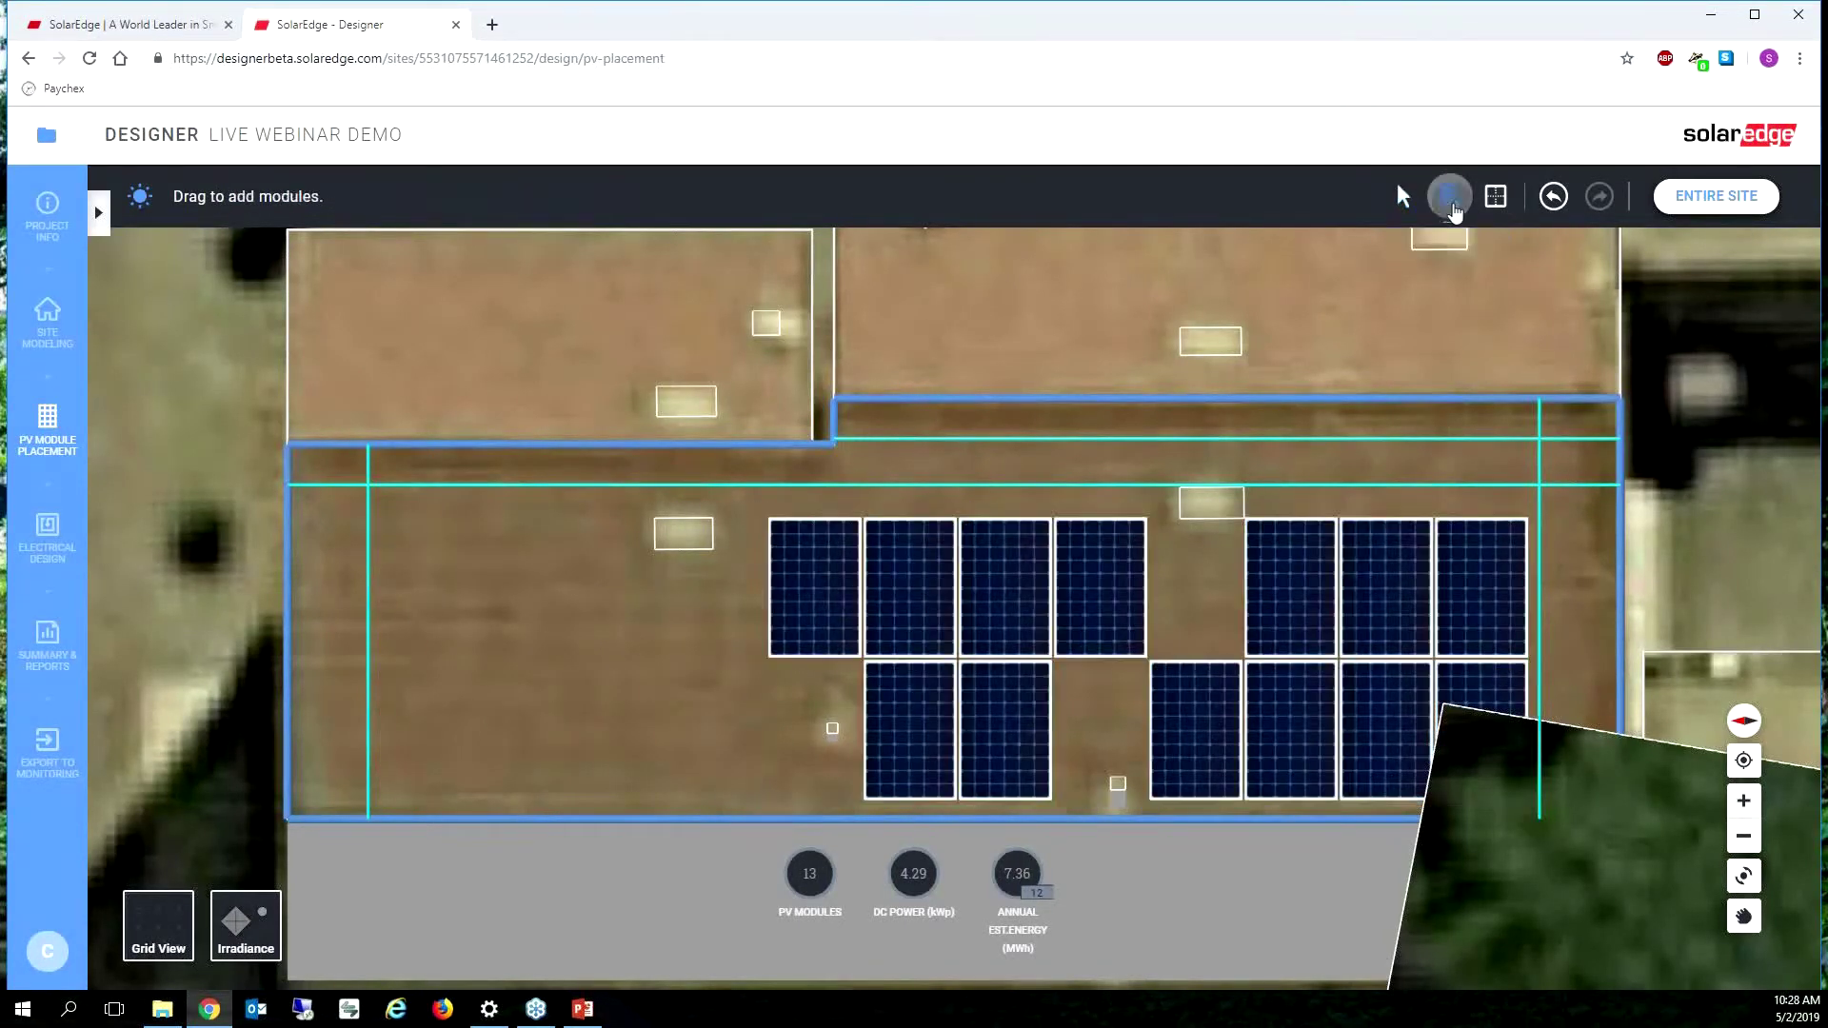
pyautogui.moveTo(741, 802); pyautogui.dragTo(341, 473)
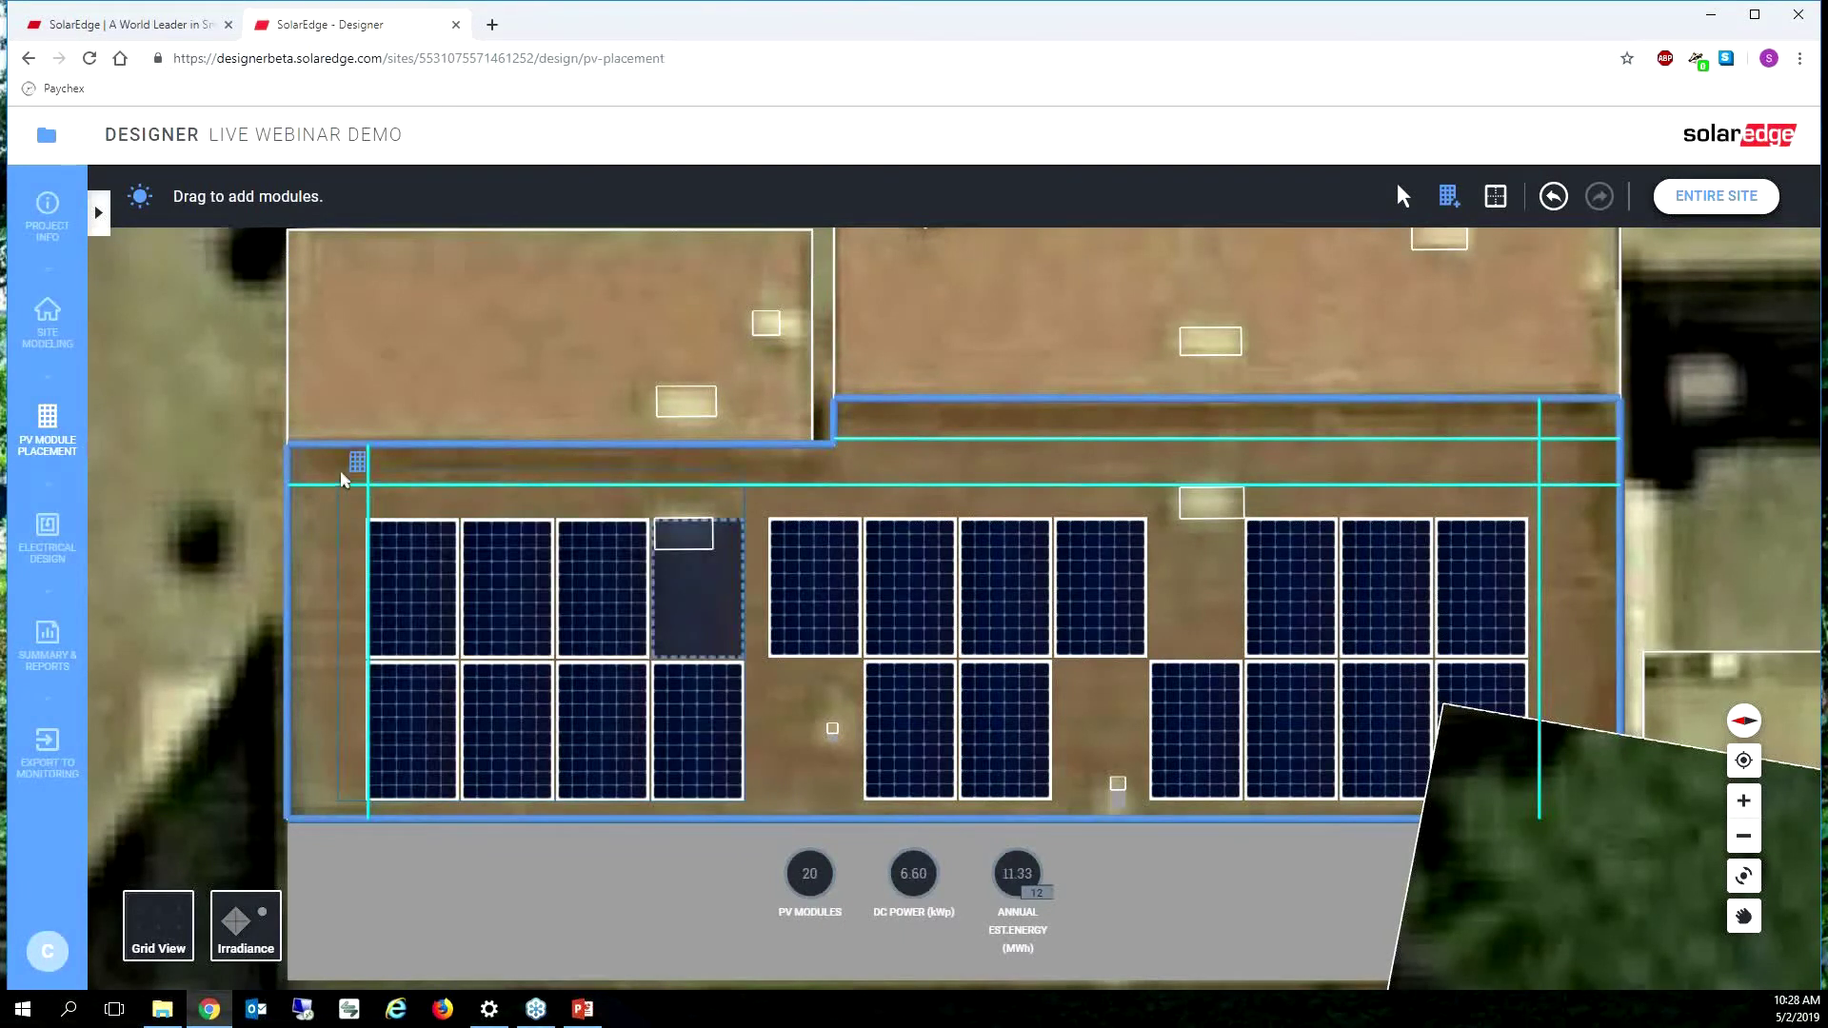
# Fine-tune the left block (20 modules, 6.60 kWp total), then zoom to the second roof section.
pyautogui.click(564, 701)
pyautogui.moveTo(566, 690); pyautogui.dragTo(569, 690)
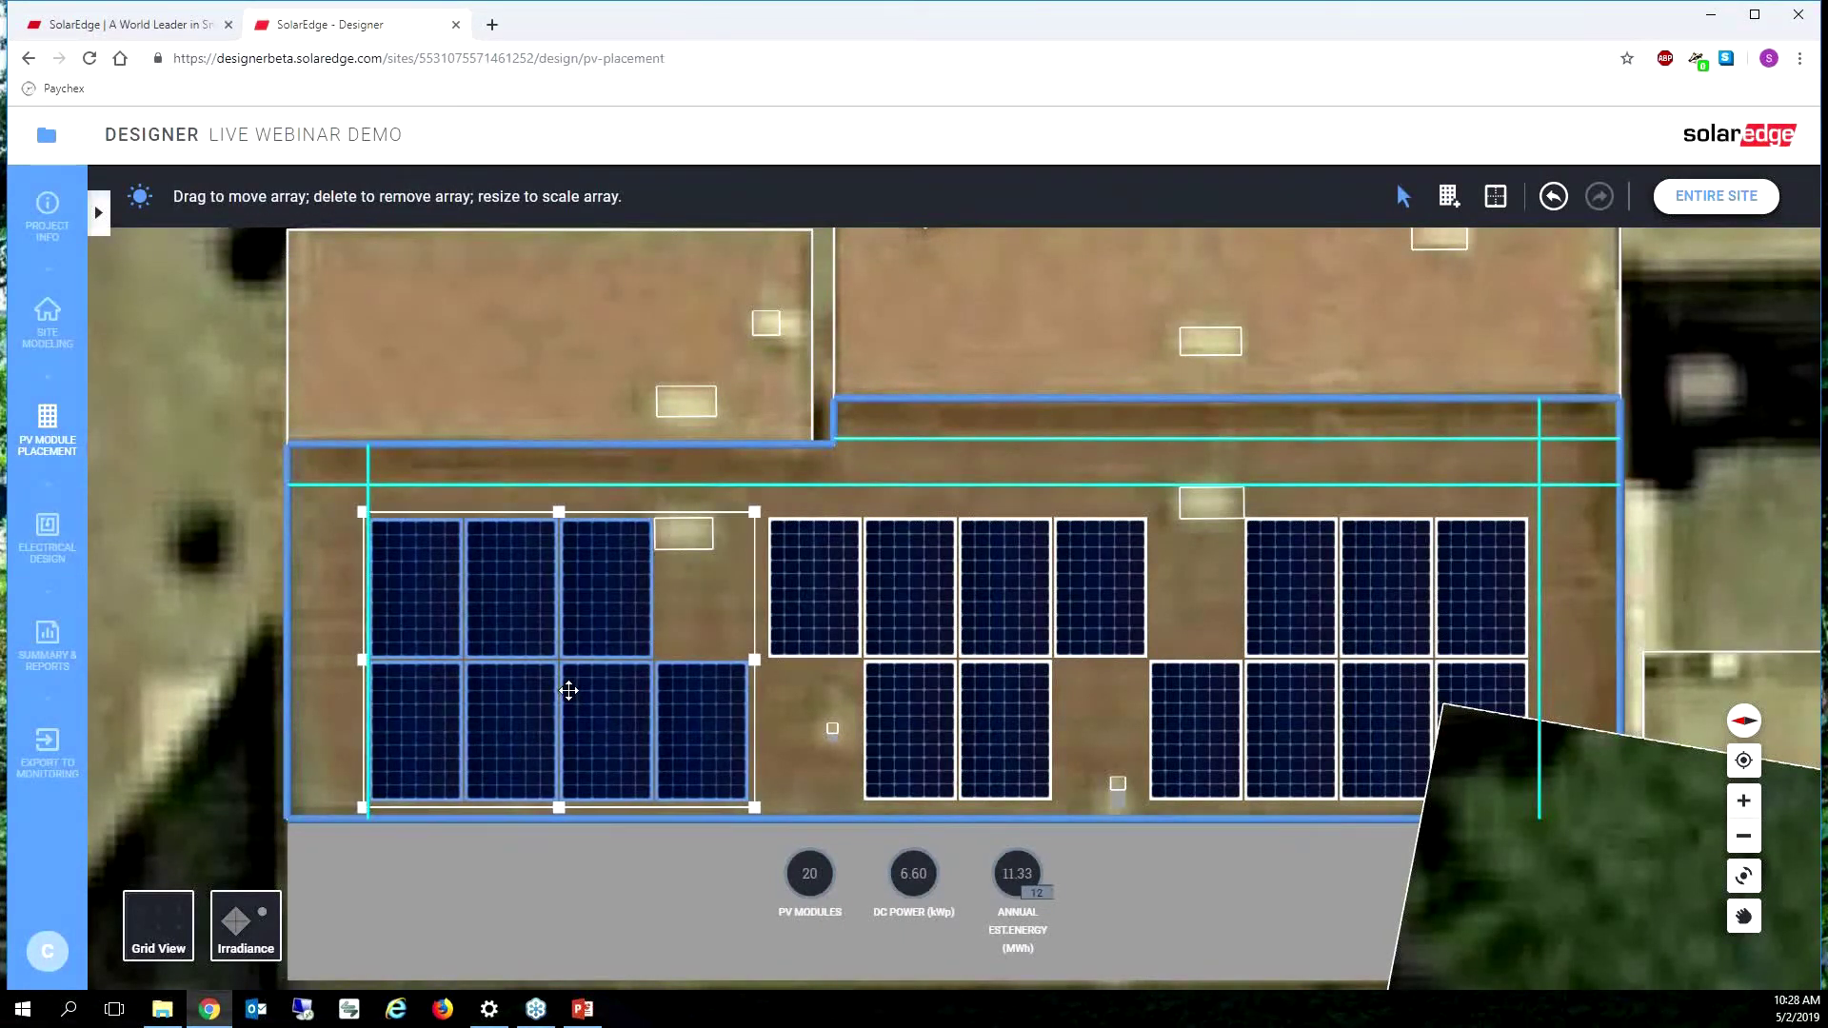
pyautogui.click(777, 745)
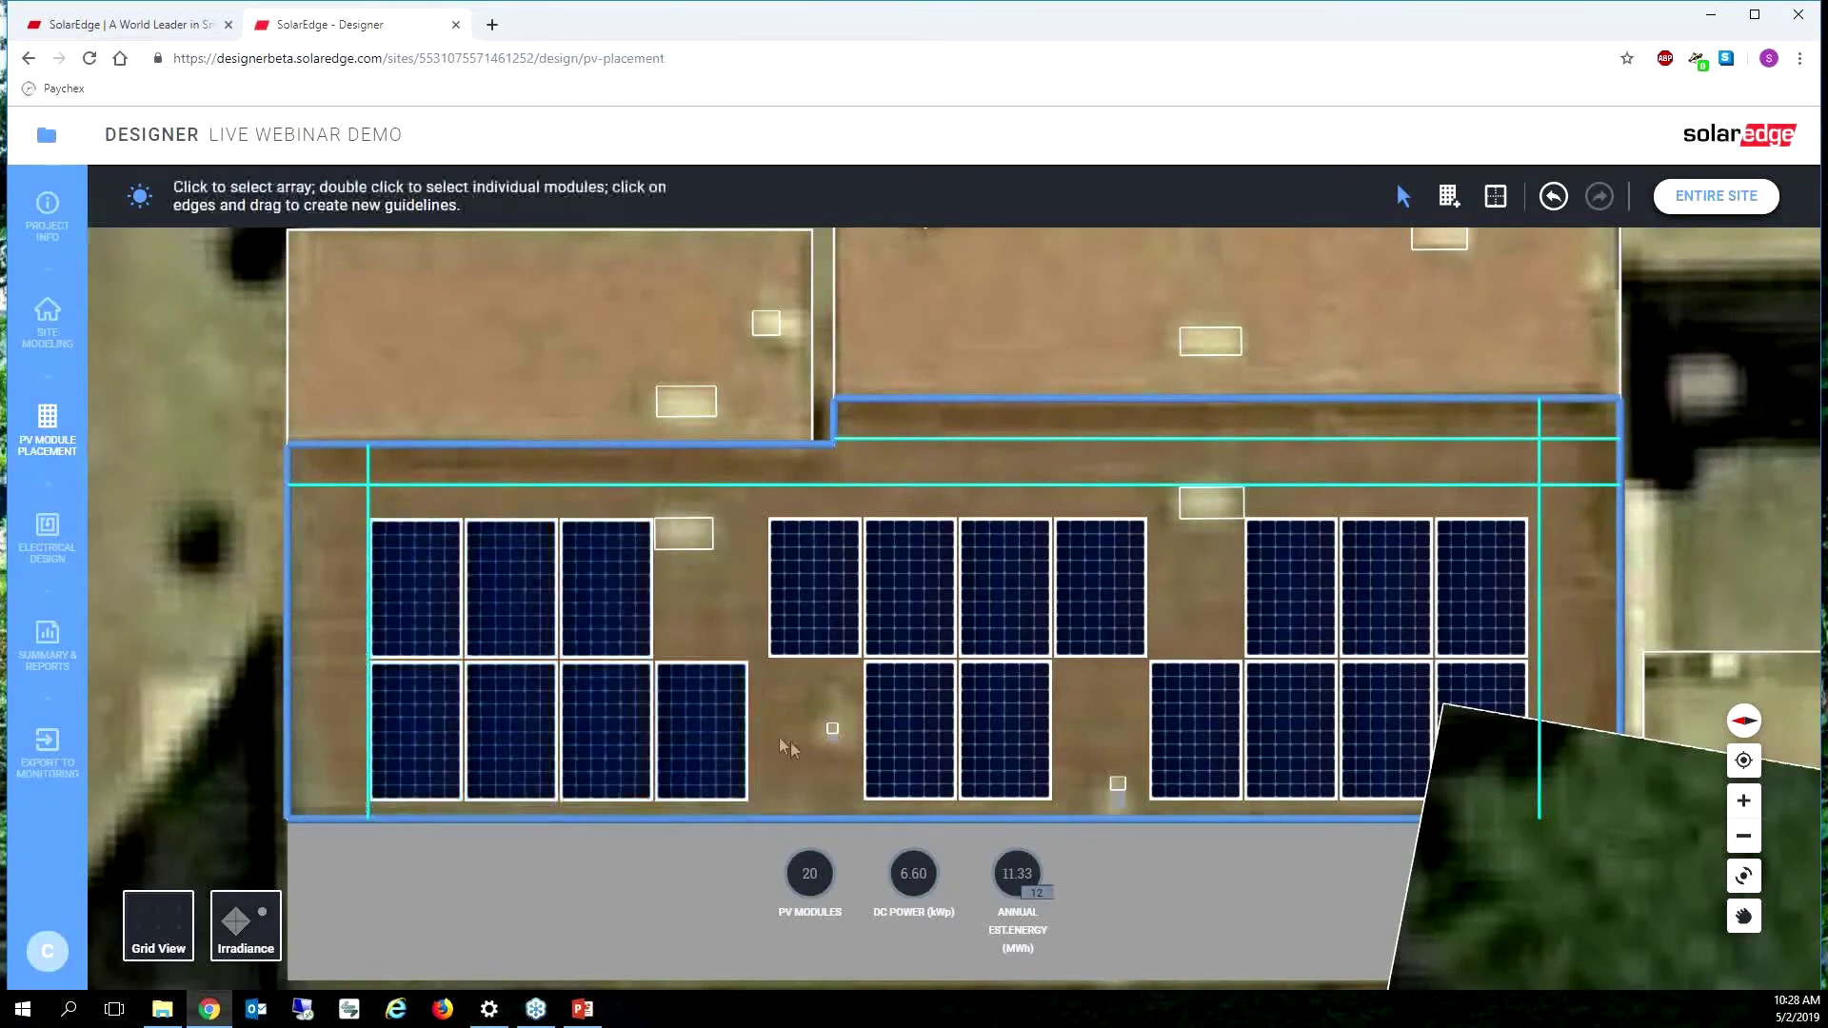
pyautogui.click(724, 752)
pyautogui.moveTo(752, 660); pyautogui.dragTo(919, 660)
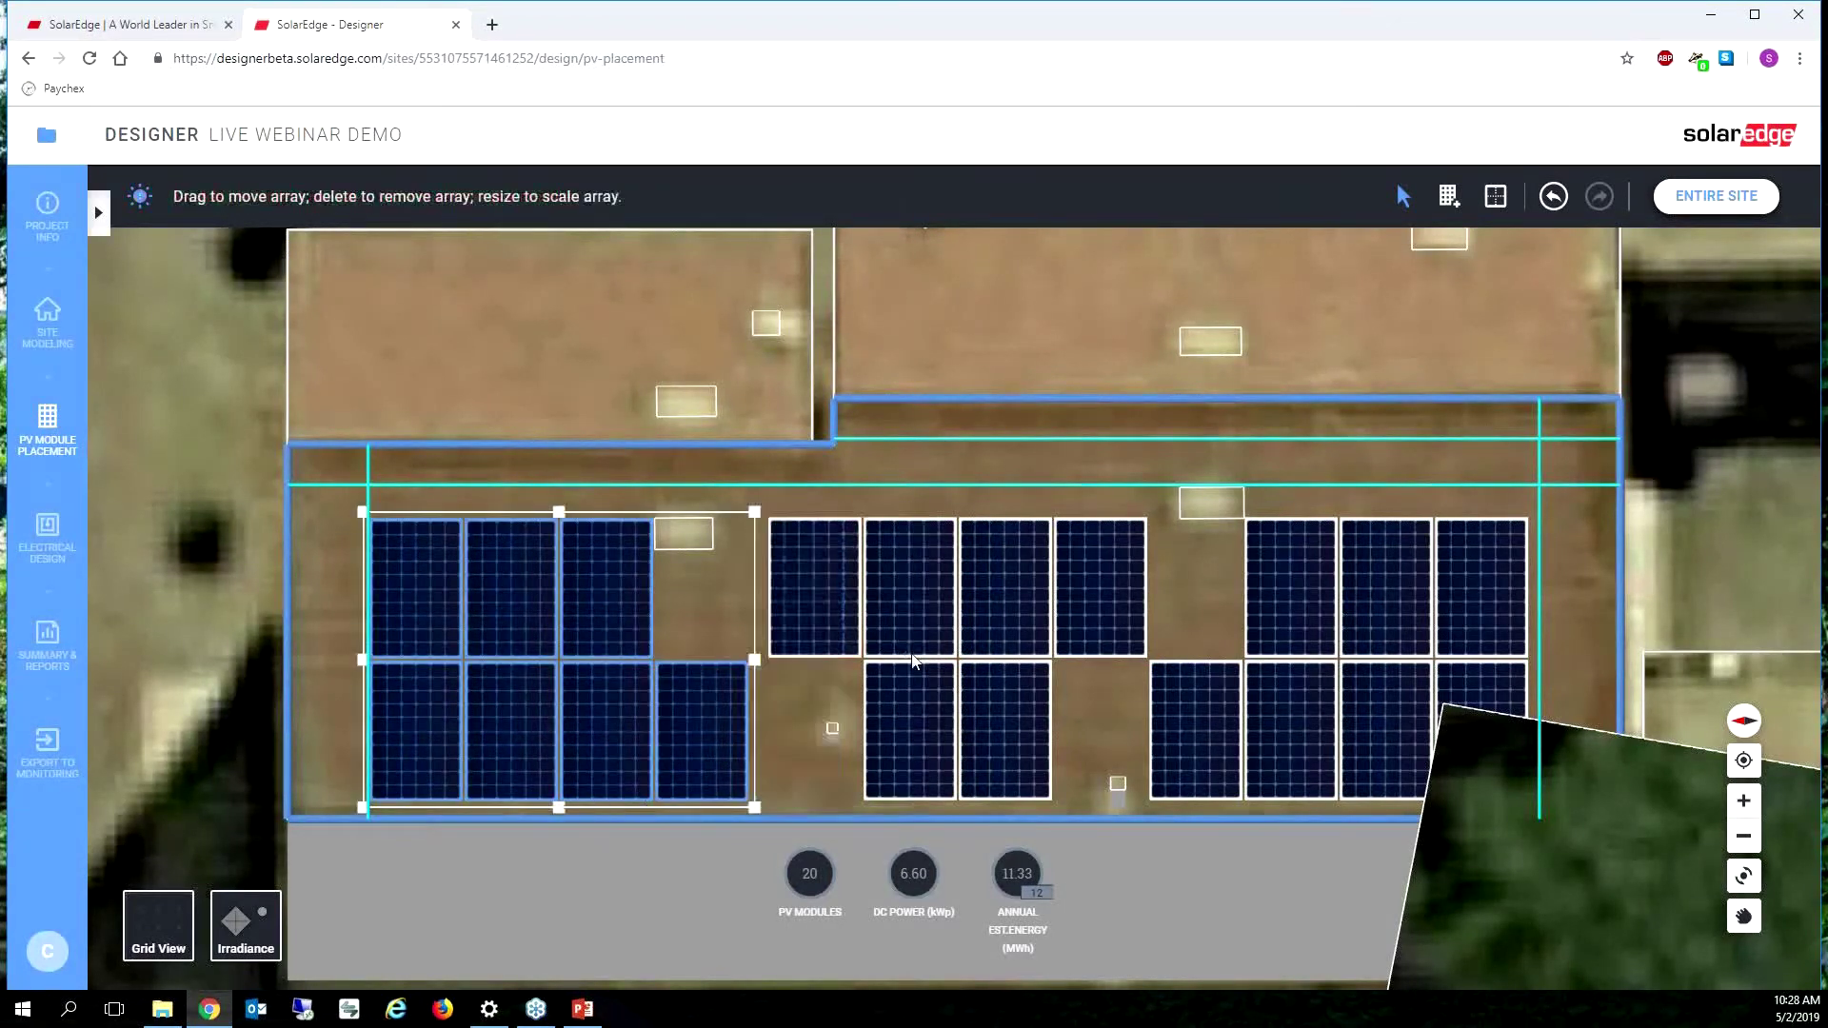
pyautogui.click(676, 811)
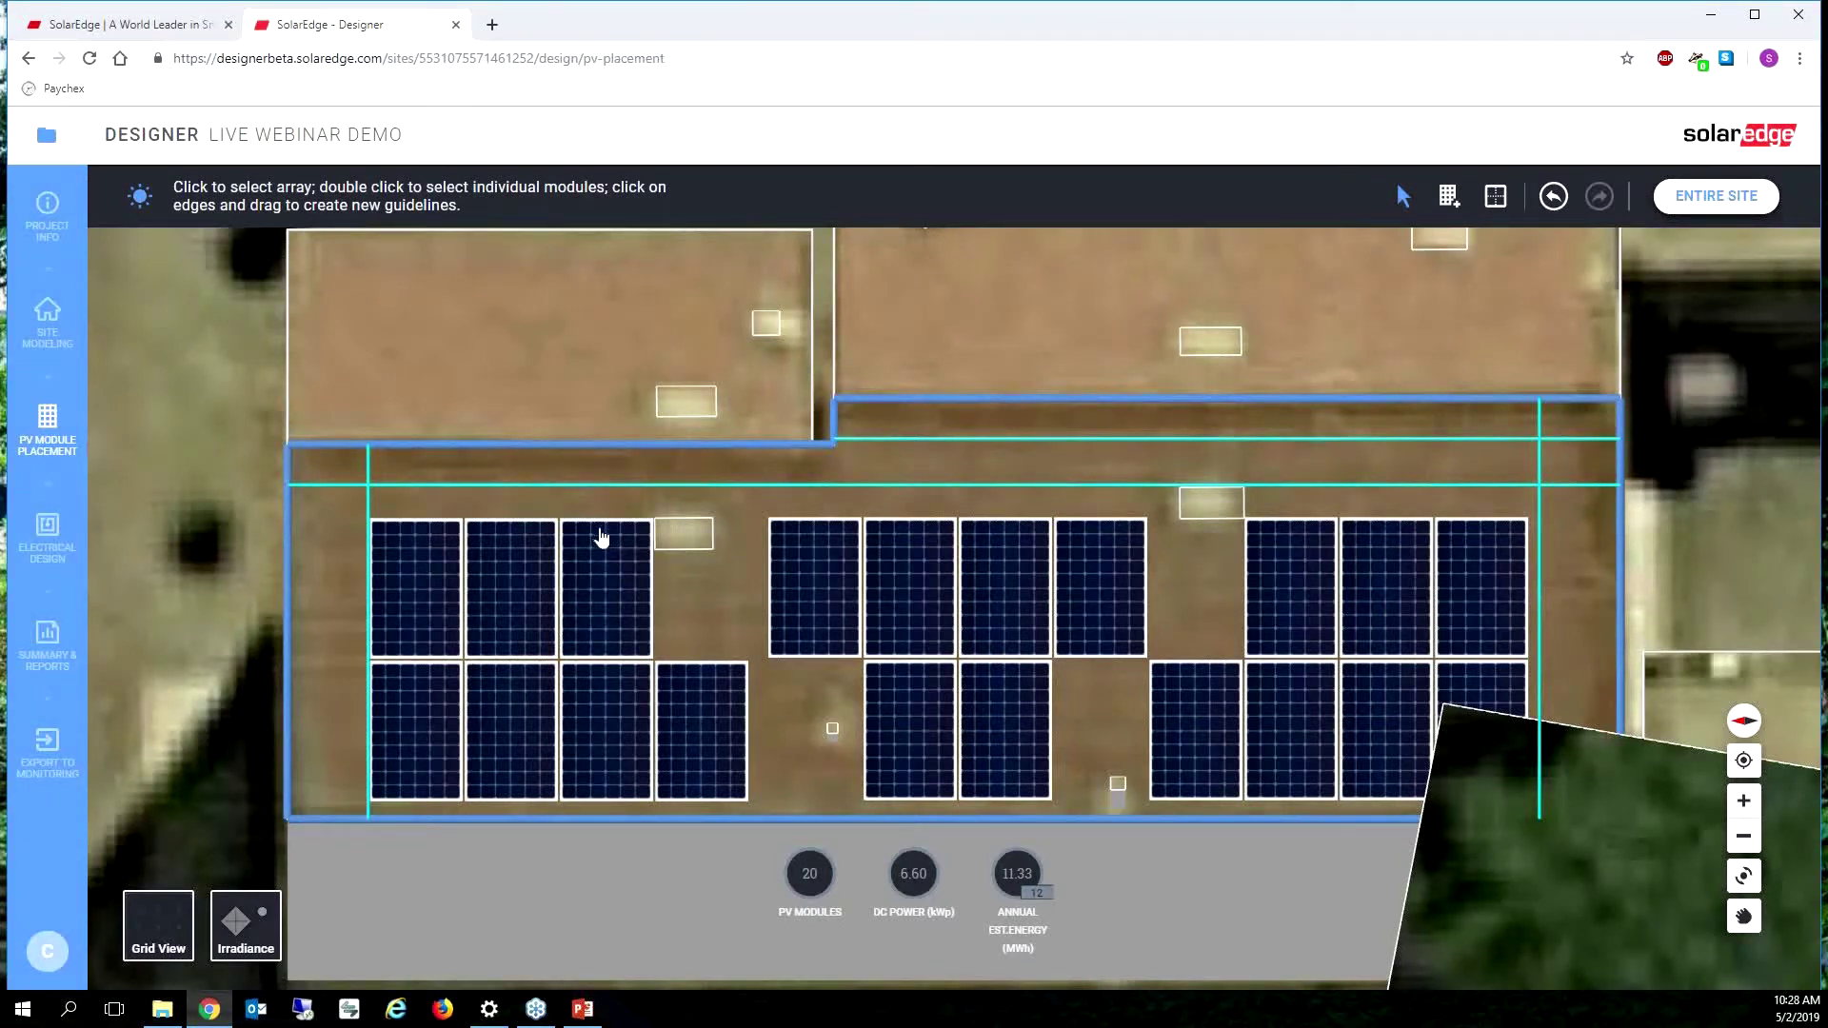
pyautogui.click(1720, 198)
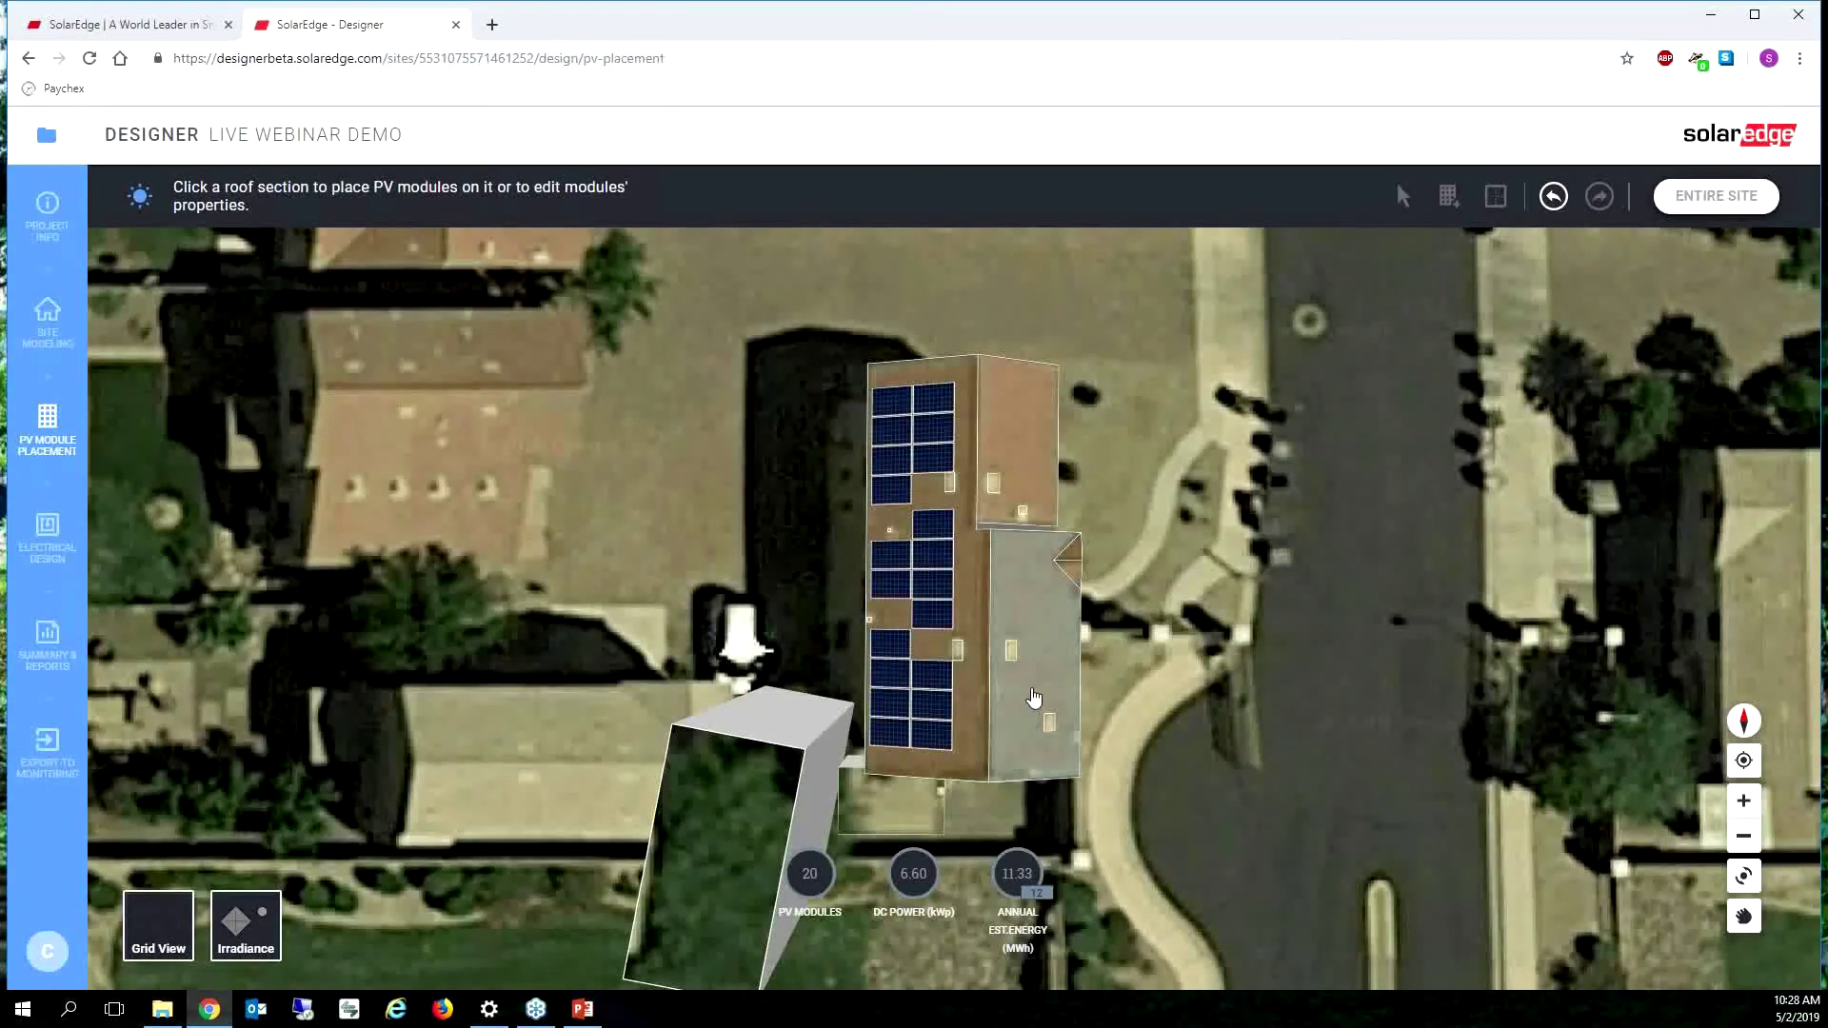
pyautogui.click(1035, 698)
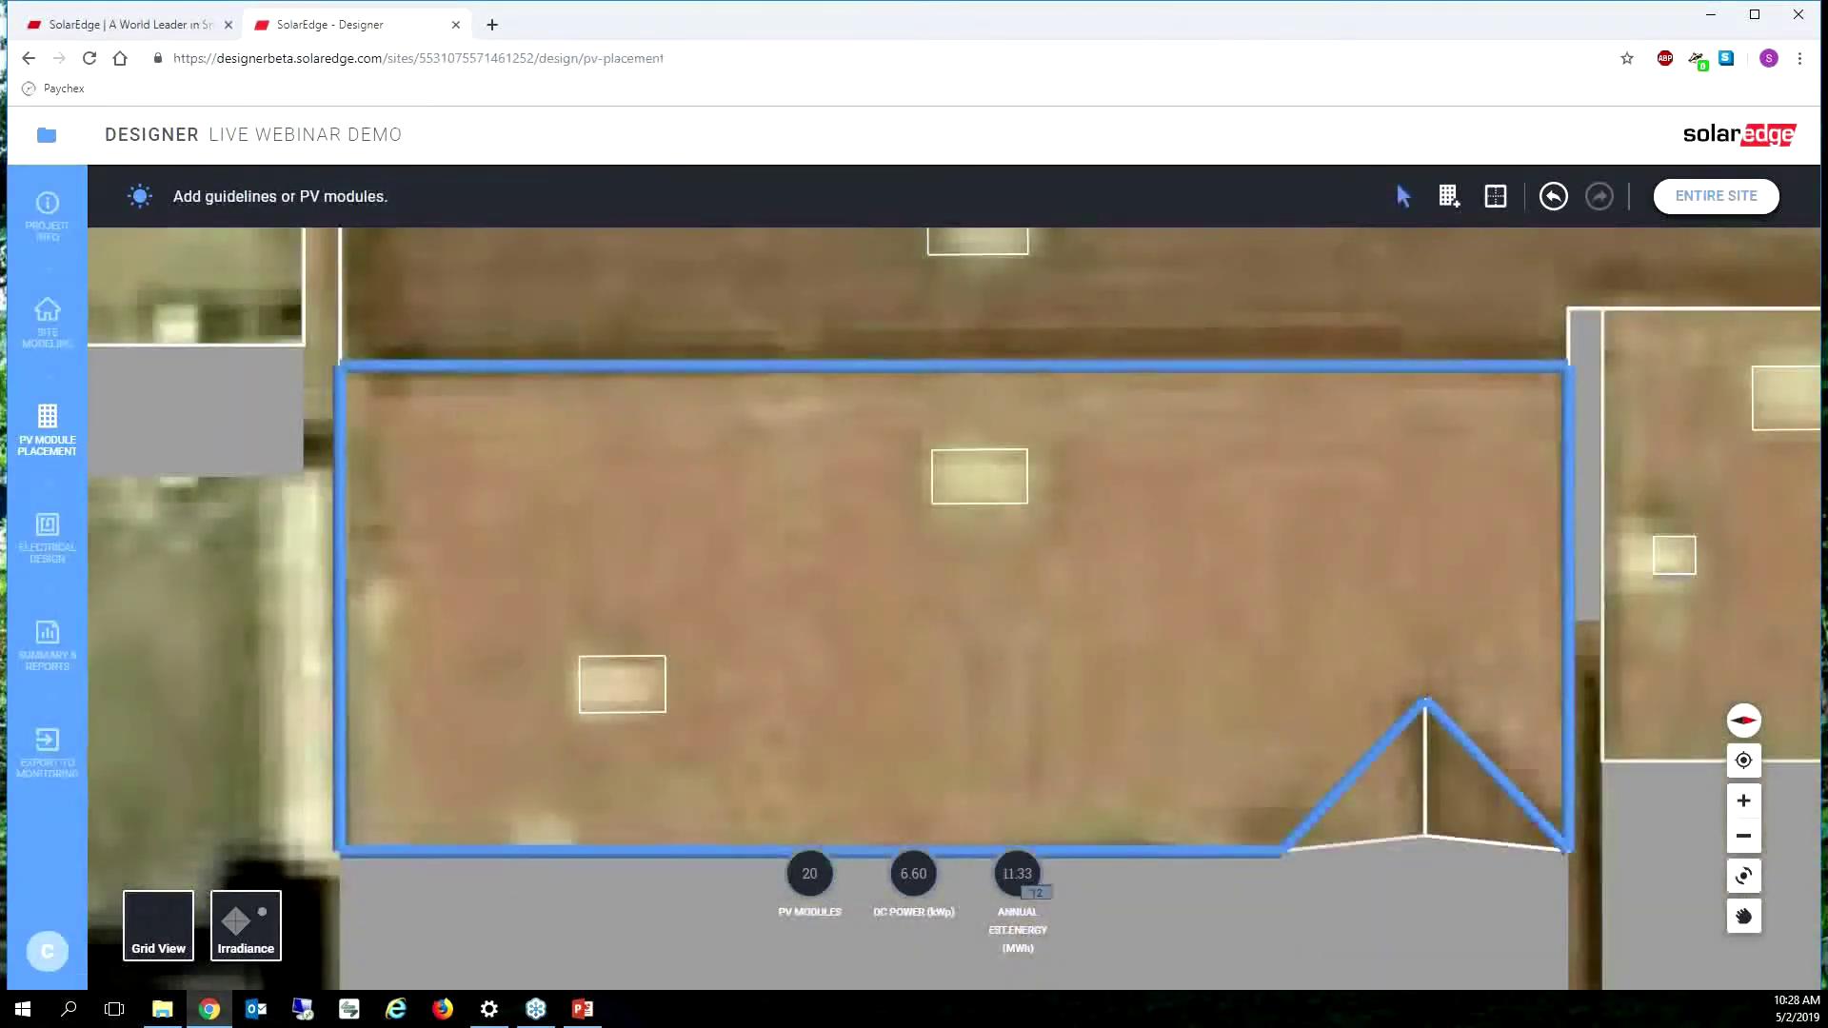
# Fill the second roof section with a 30-module array.
pyautogui.click(1785, 560)
pyautogui.click(224, 649)
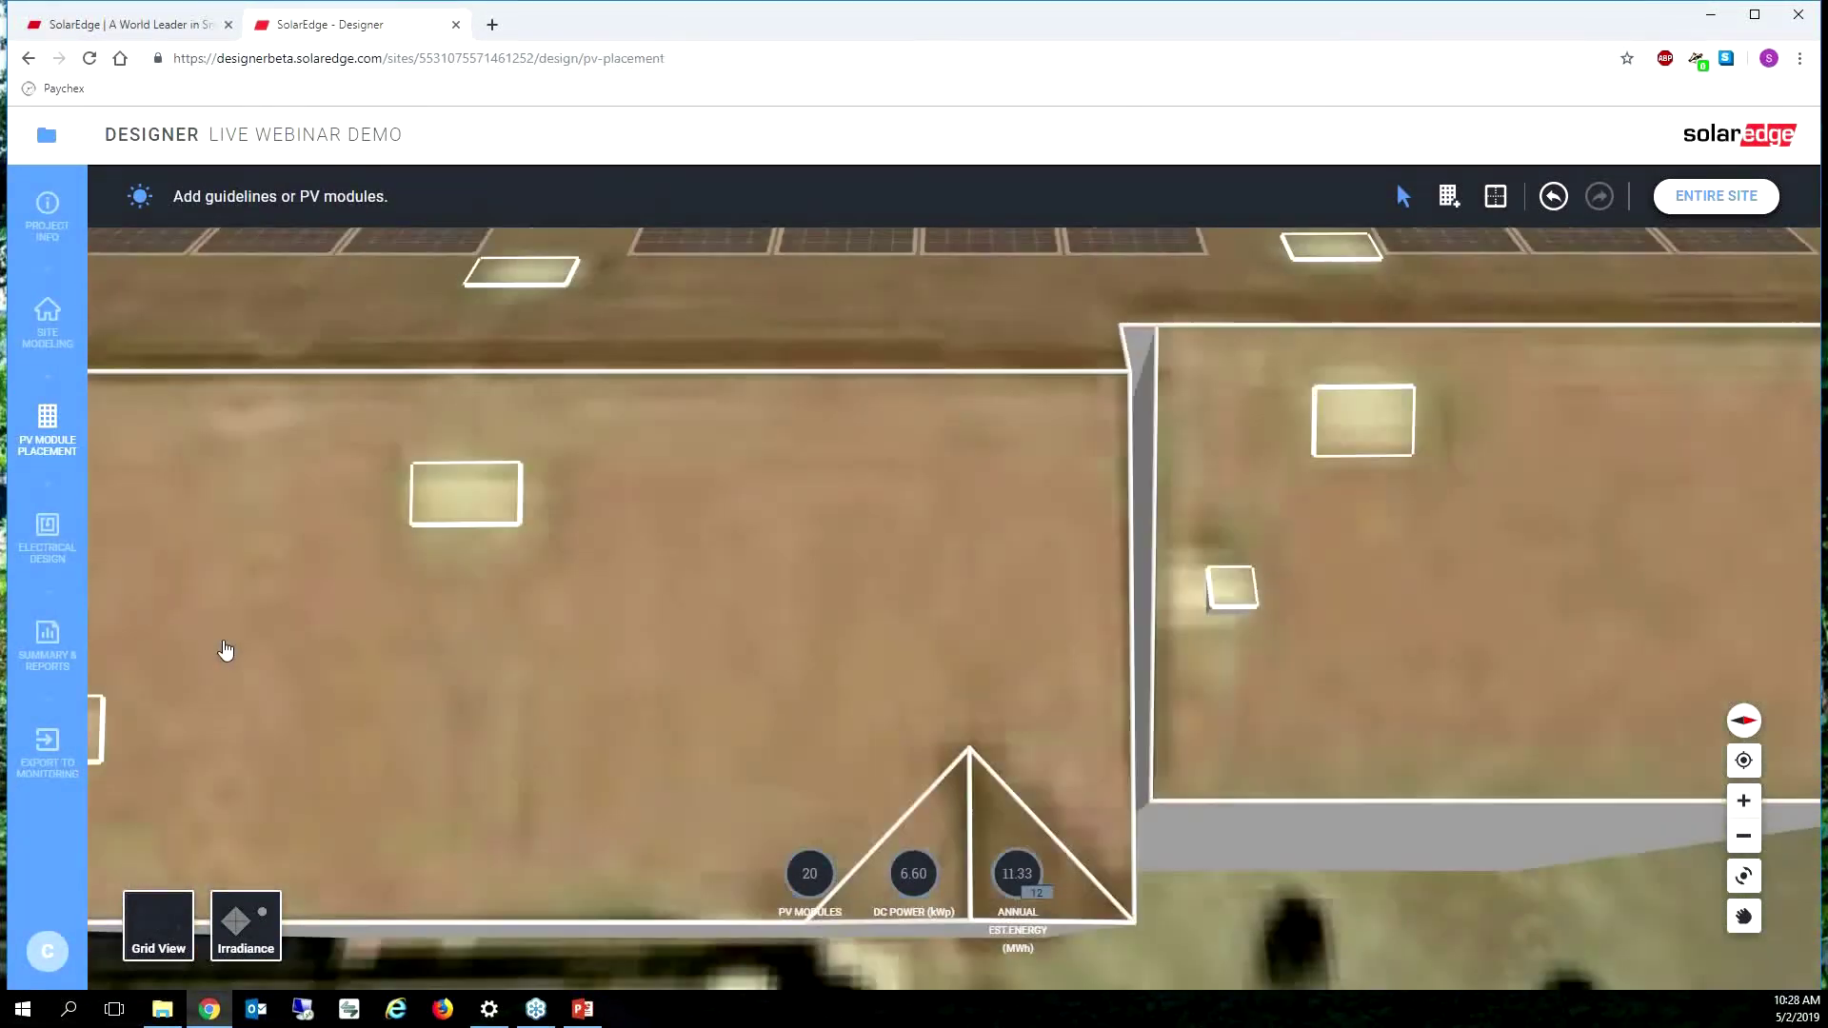
pyautogui.click(1445, 199)
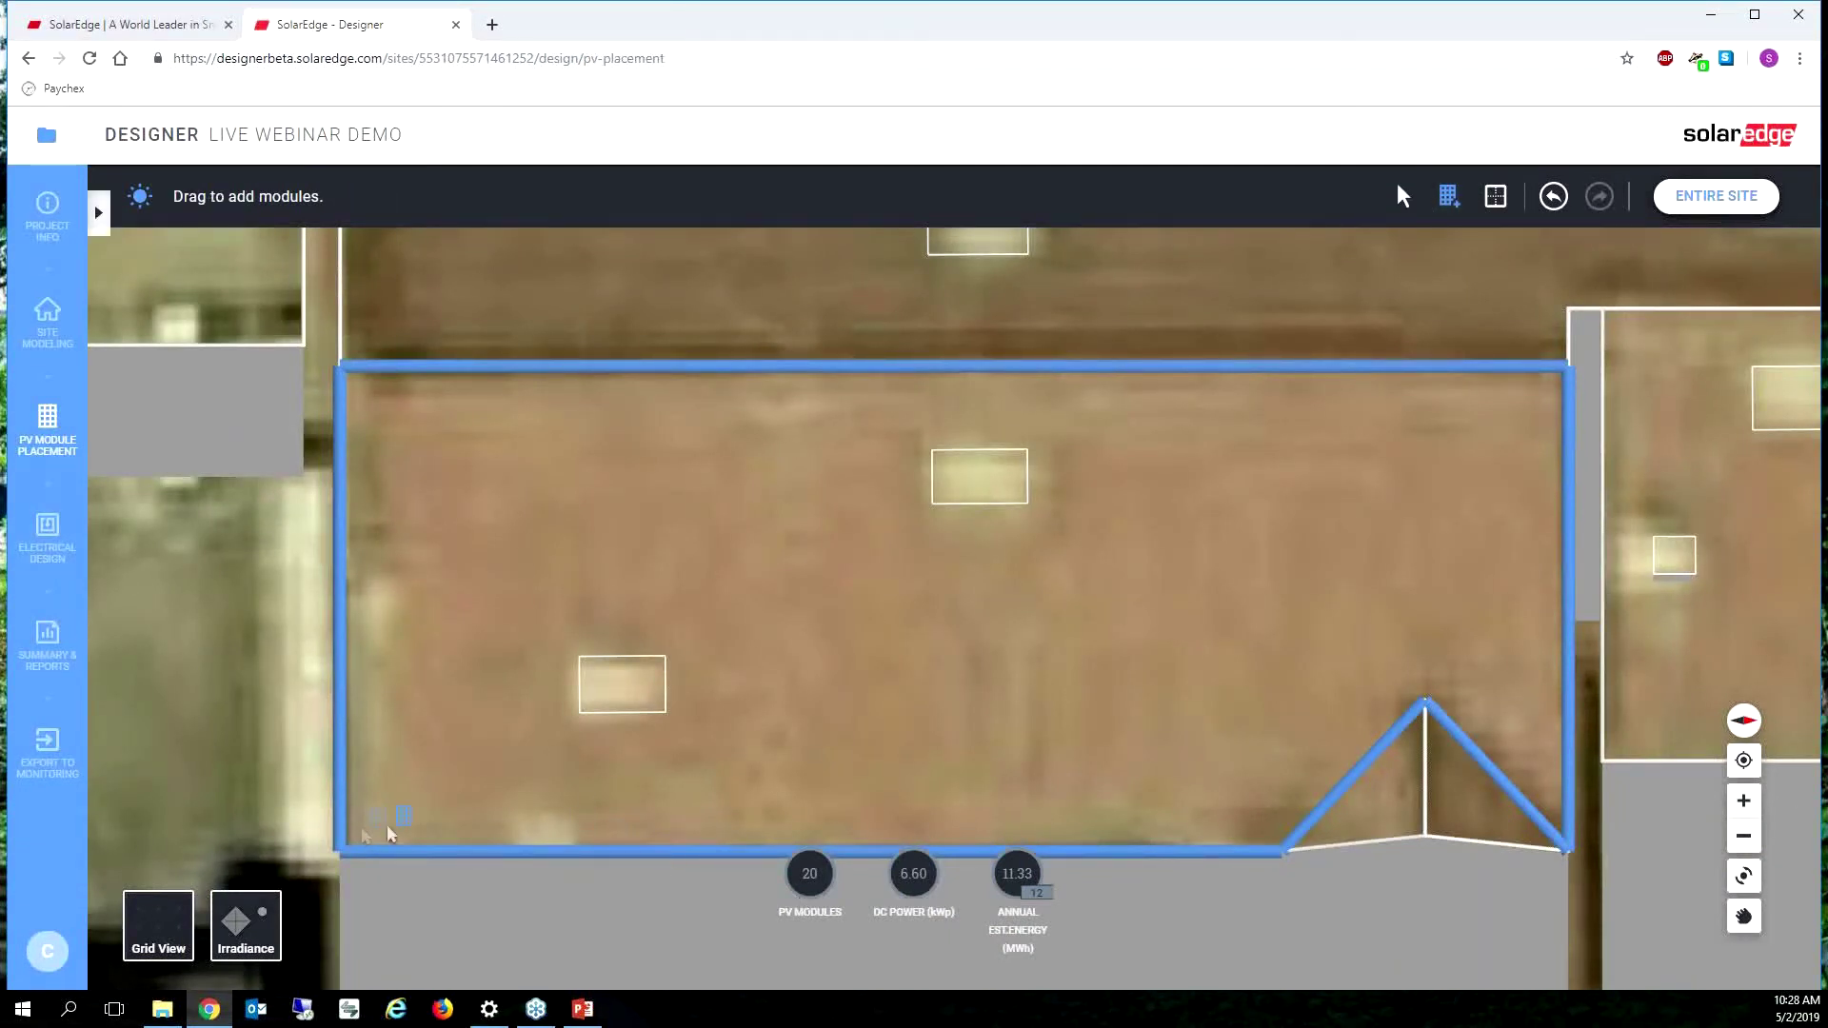
pyautogui.moveTo(389, 834); pyautogui.dragTo(1556, 374)
# Nudge the array and add a walkway guideline about 1 ft 6 in below the top edge.
pyautogui.click(1098, 769)
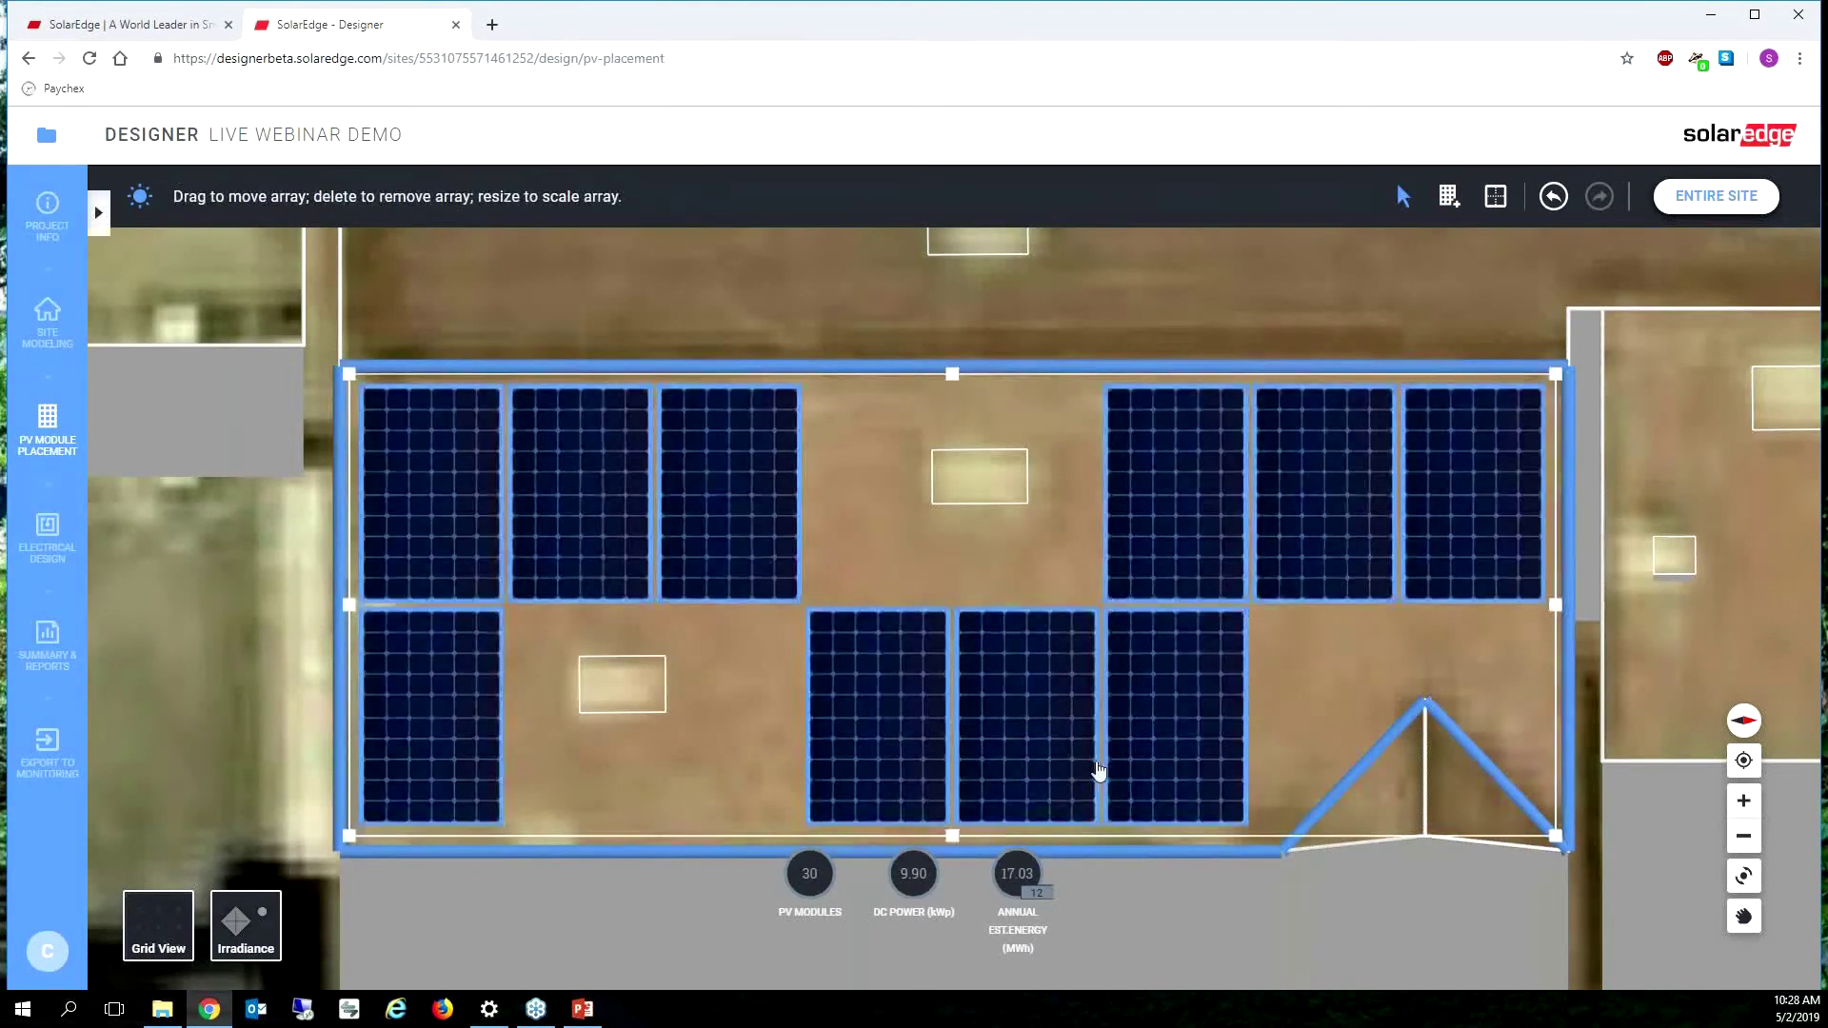
pyautogui.moveTo(1095, 765); pyautogui.dragTo(1091, 769)
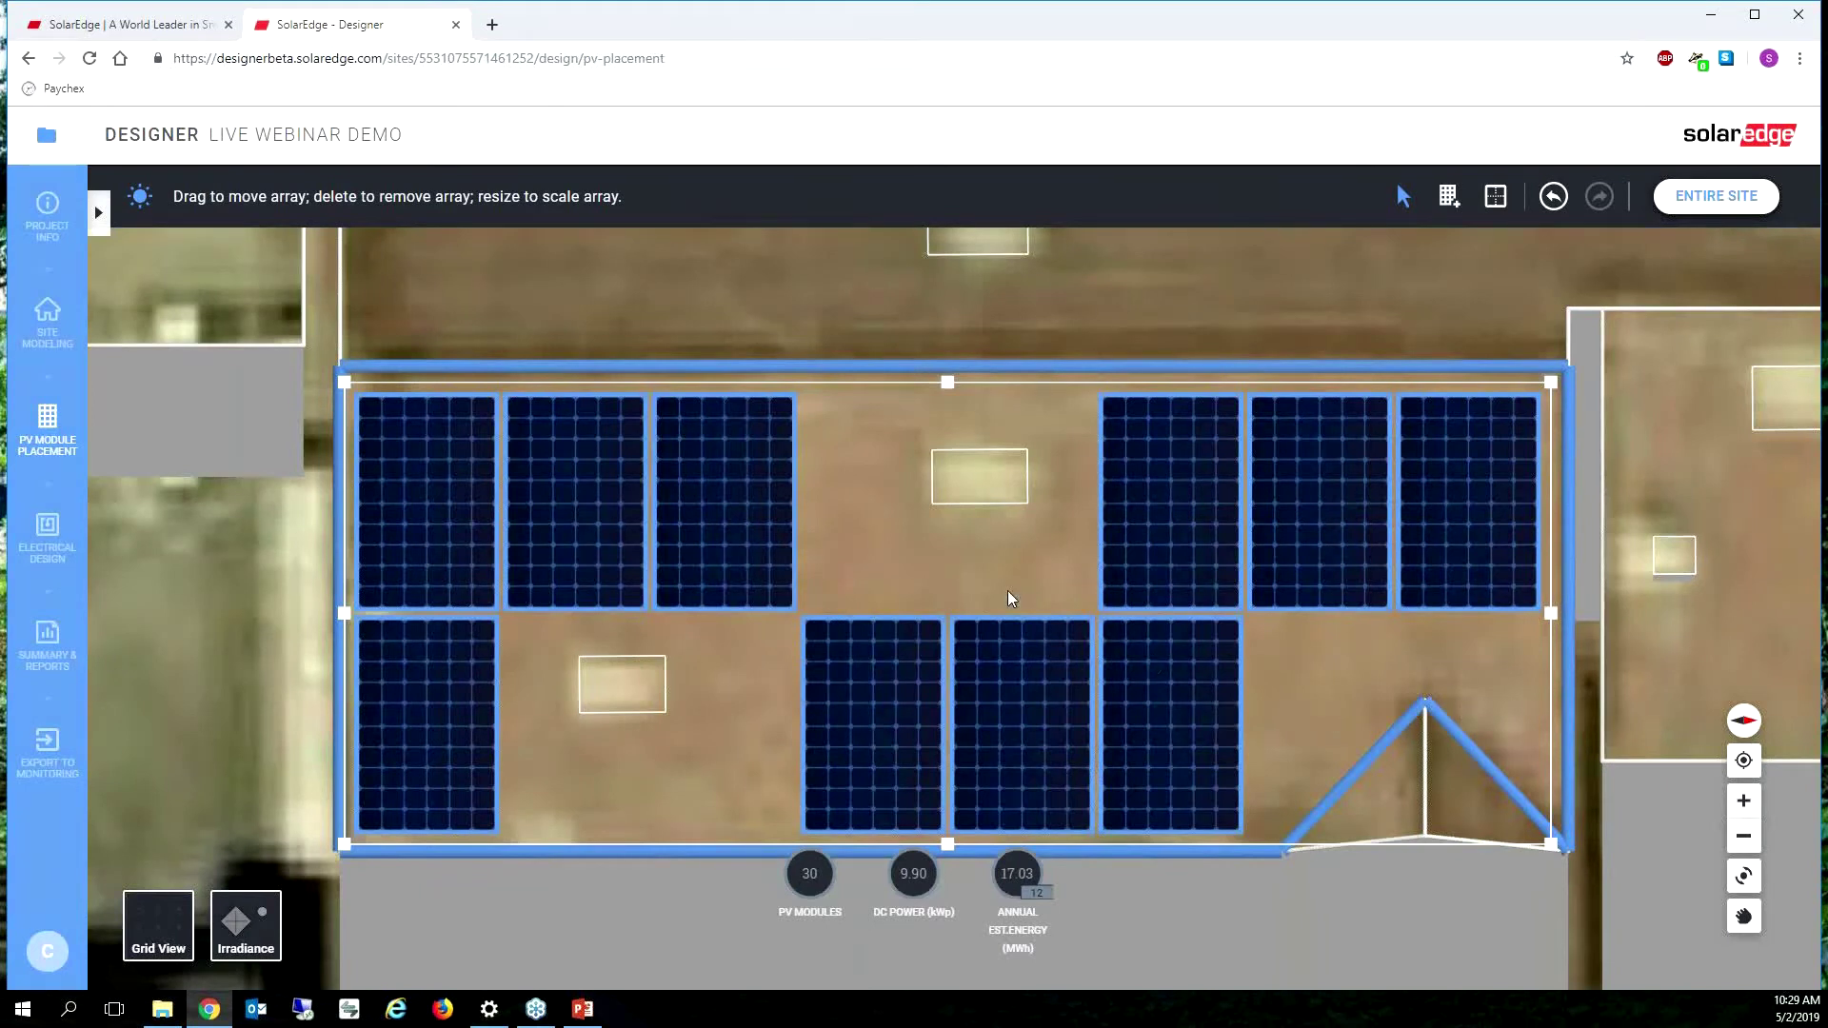
pyautogui.click(952, 571)
pyautogui.click(775, 441)
pyautogui.moveTo(967, 375); pyautogui.dragTo(970, 439)
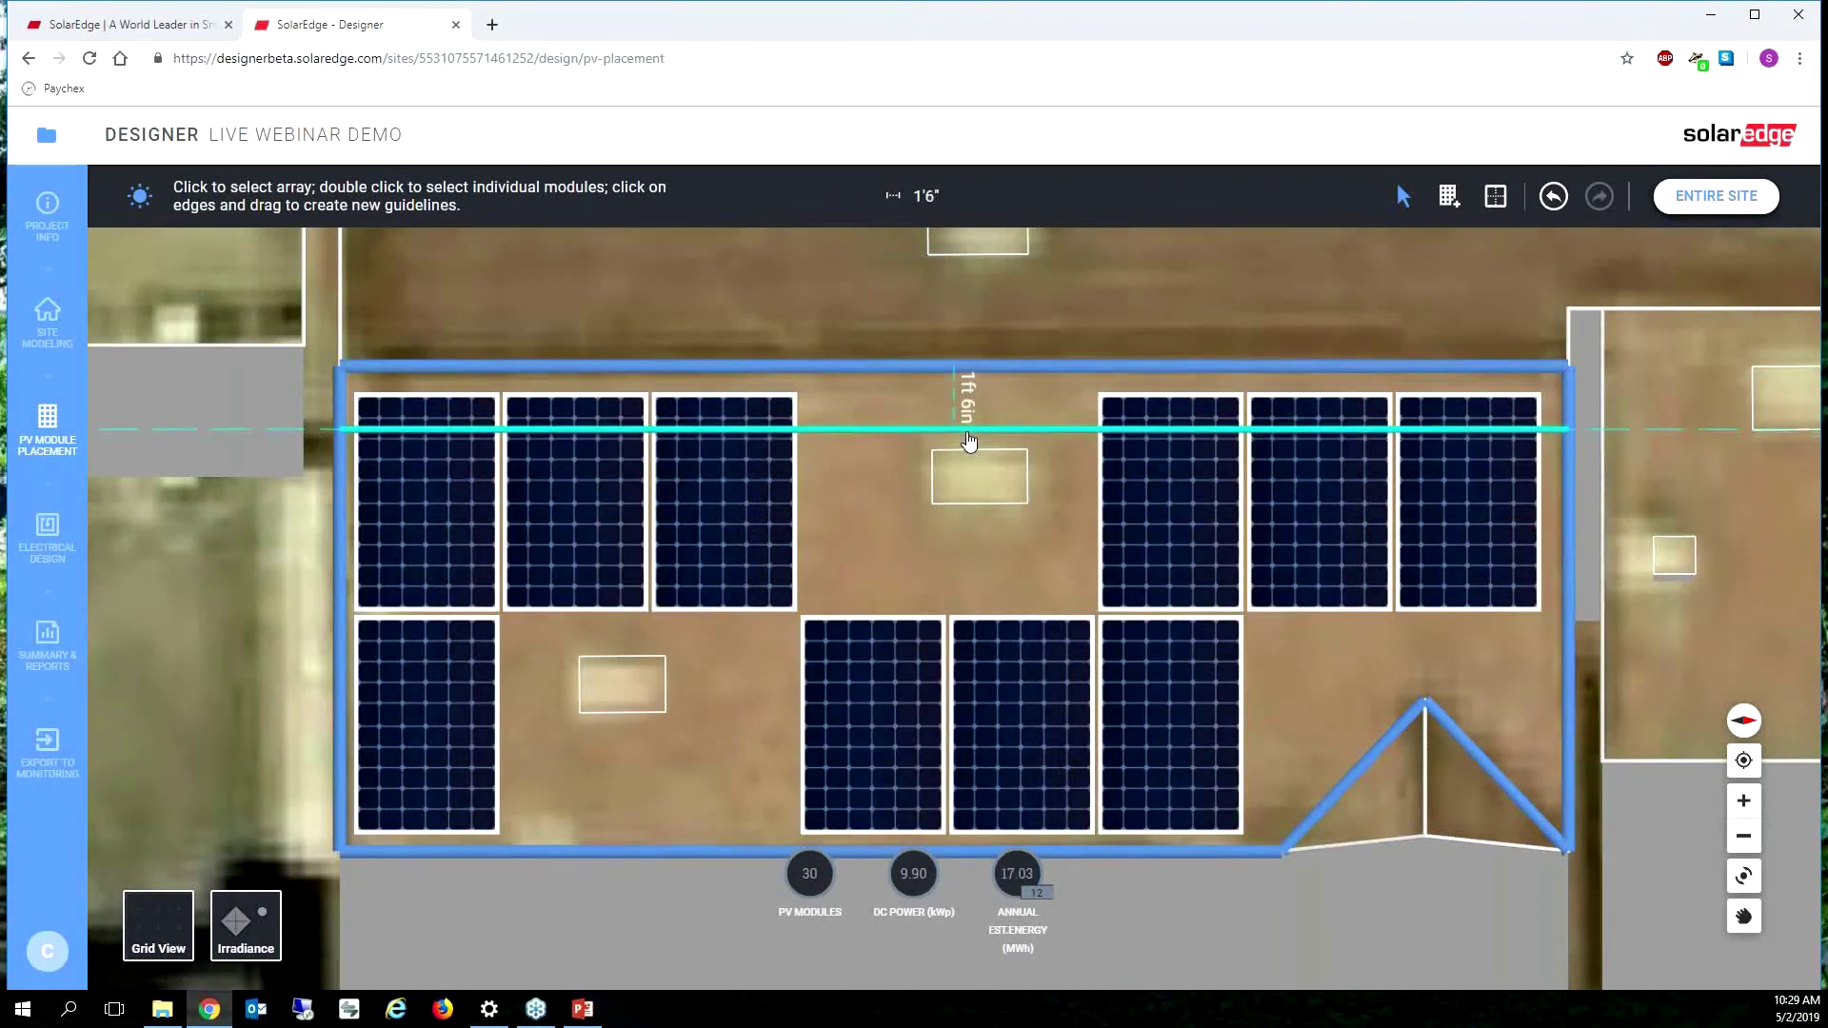
pyautogui.click(1200, 515)
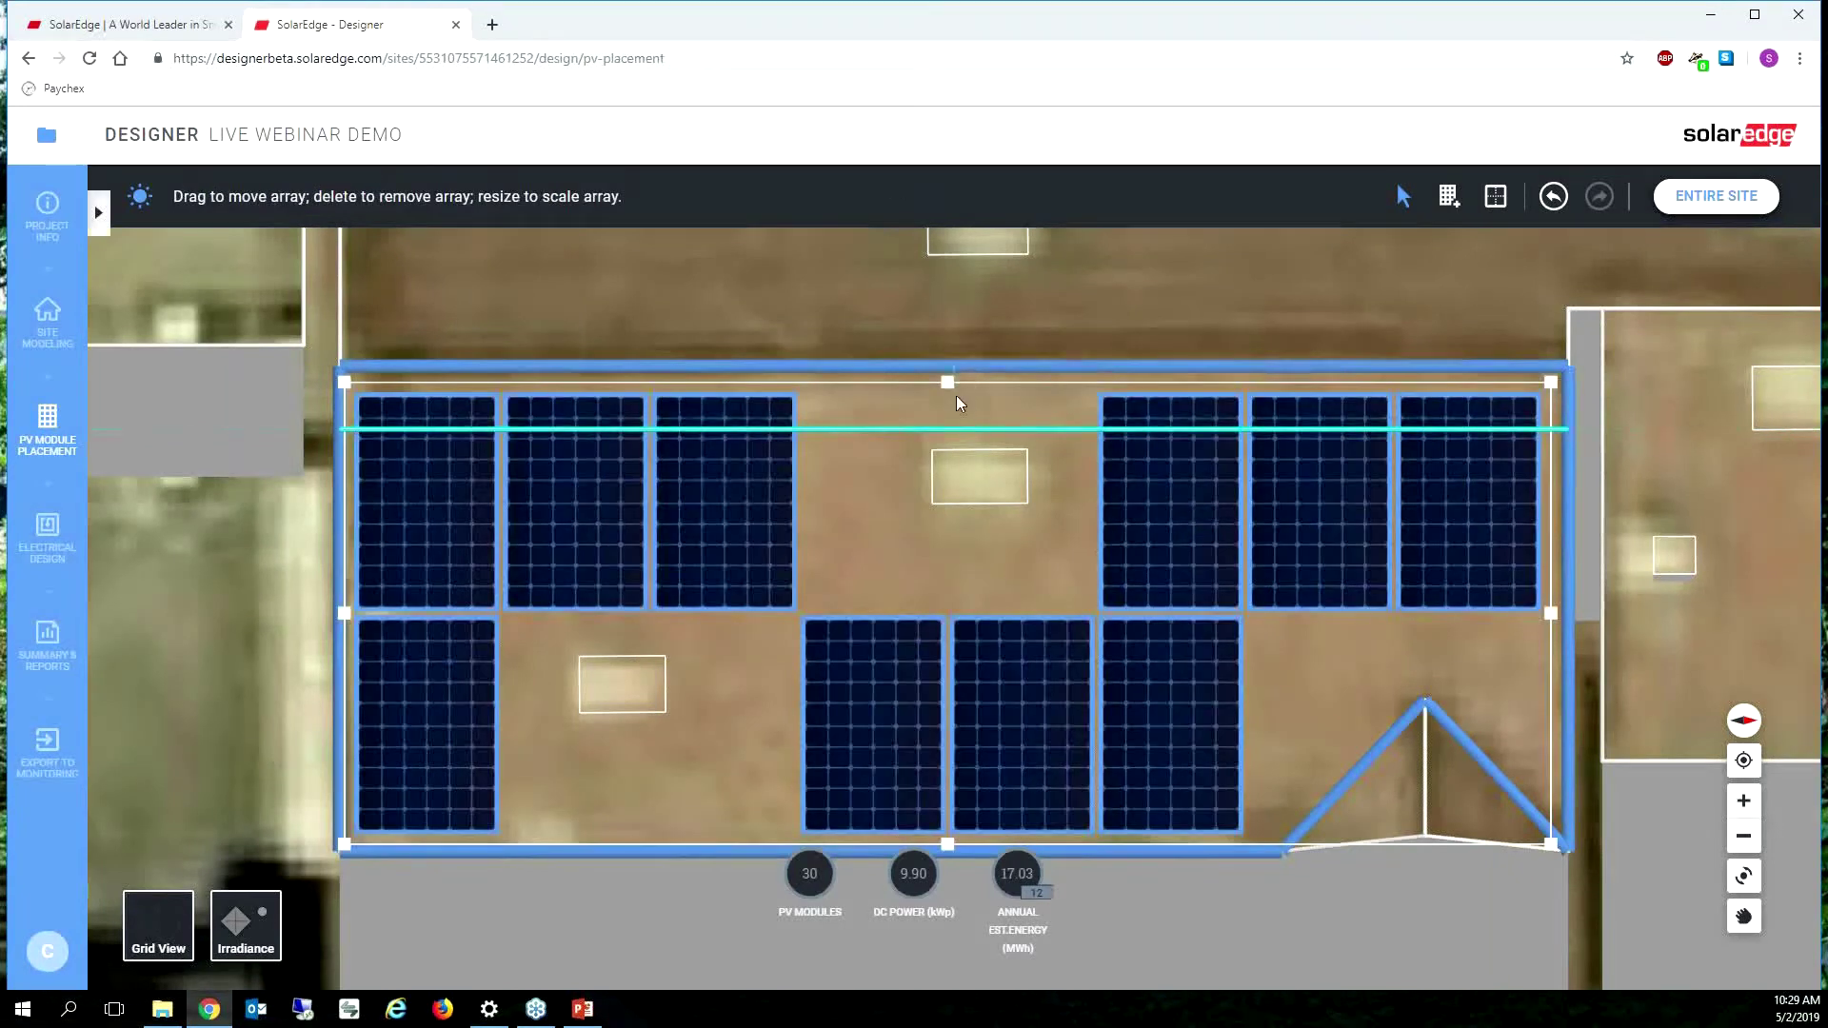
# Remove the top rows and lone left module, leaving one four-module row along the bottom.
pyautogui.moveTo(951, 389); pyautogui.dragTo(957, 598)
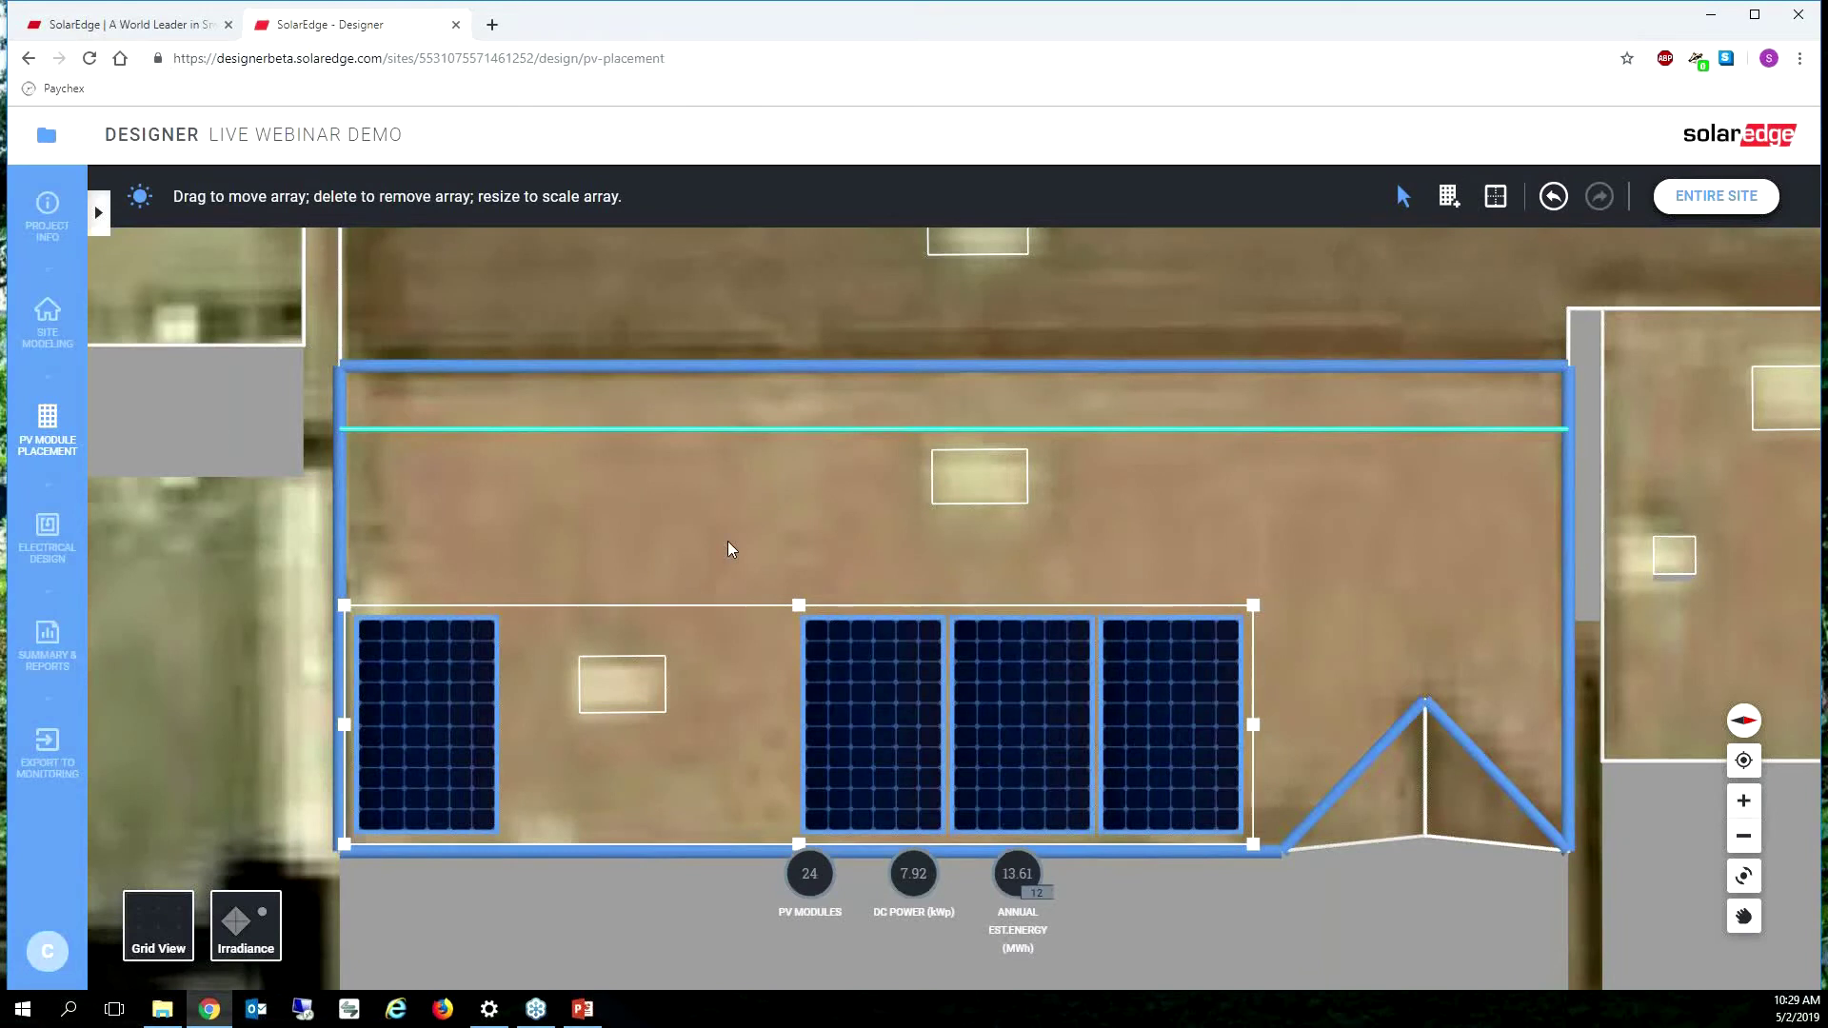
pyautogui.doubleClick(416, 766)
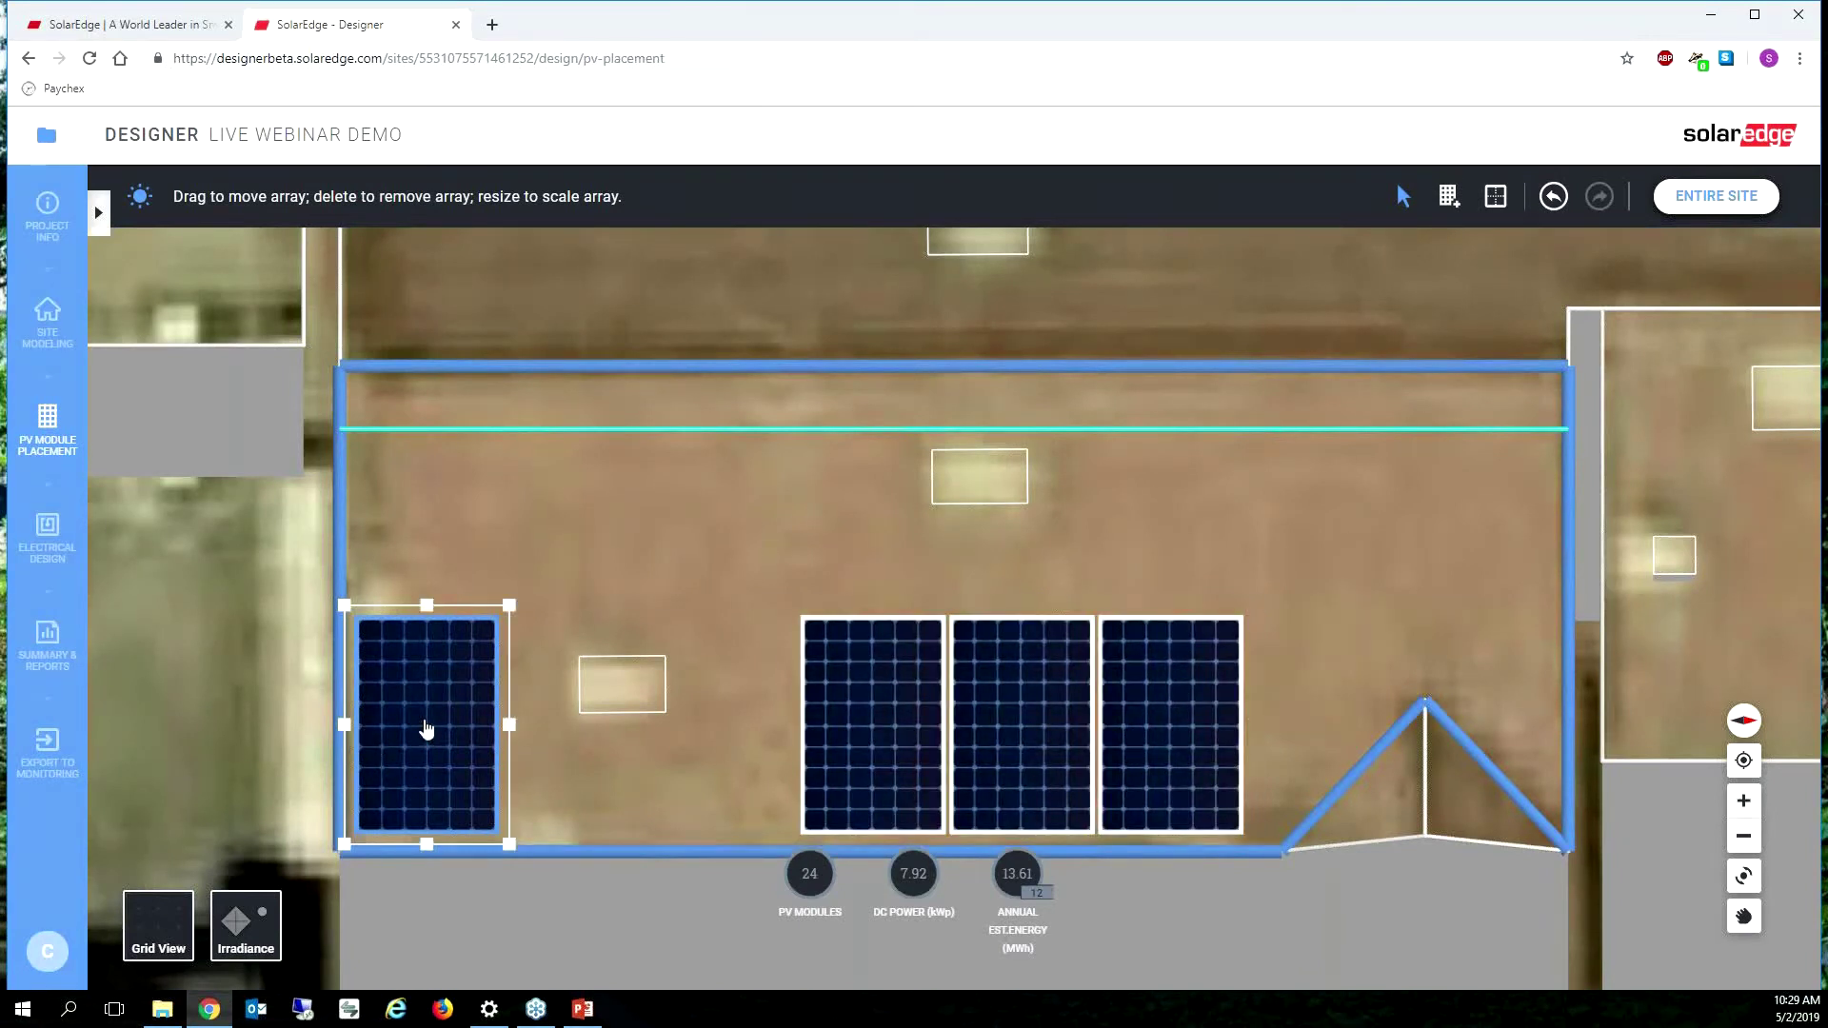
pyautogui.press('Delete')
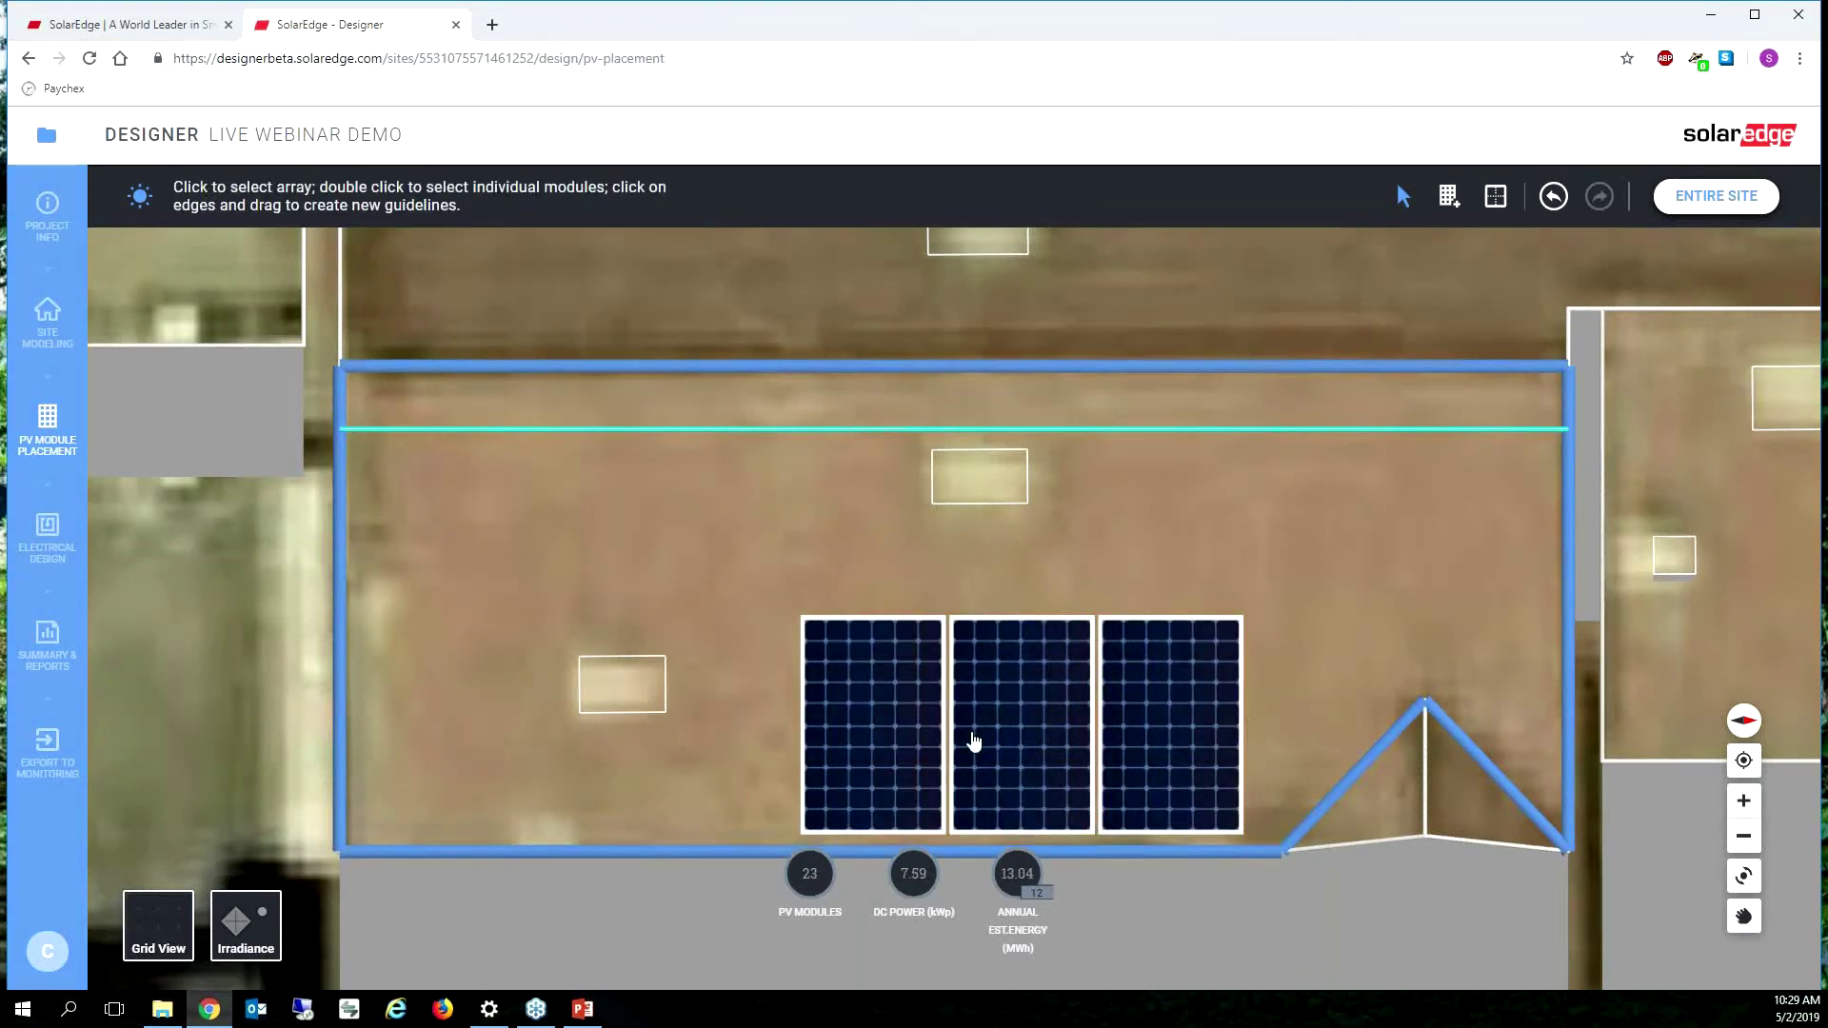
pyautogui.moveTo(971, 741); pyautogui.dragTo(998, 734)
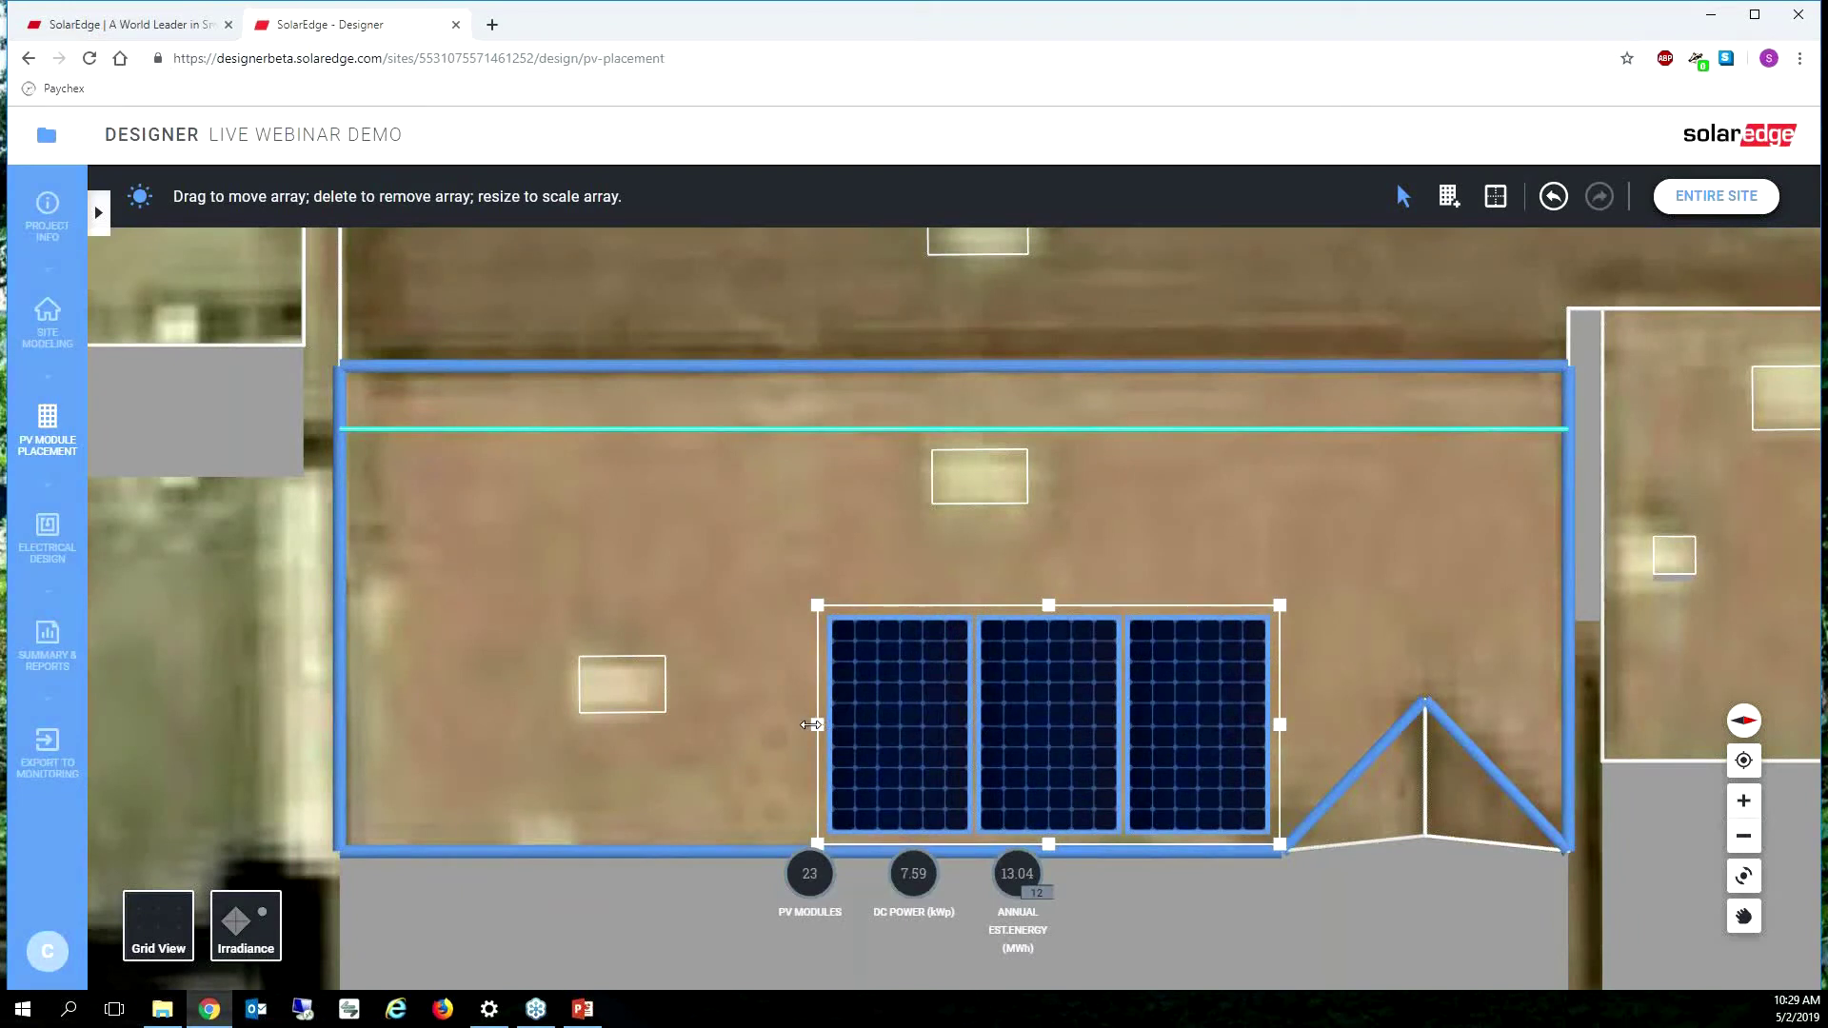
pyautogui.moveTo(812, 725); pyautogui.dragTo(670, 726)
pyautogui.click(784, 532)
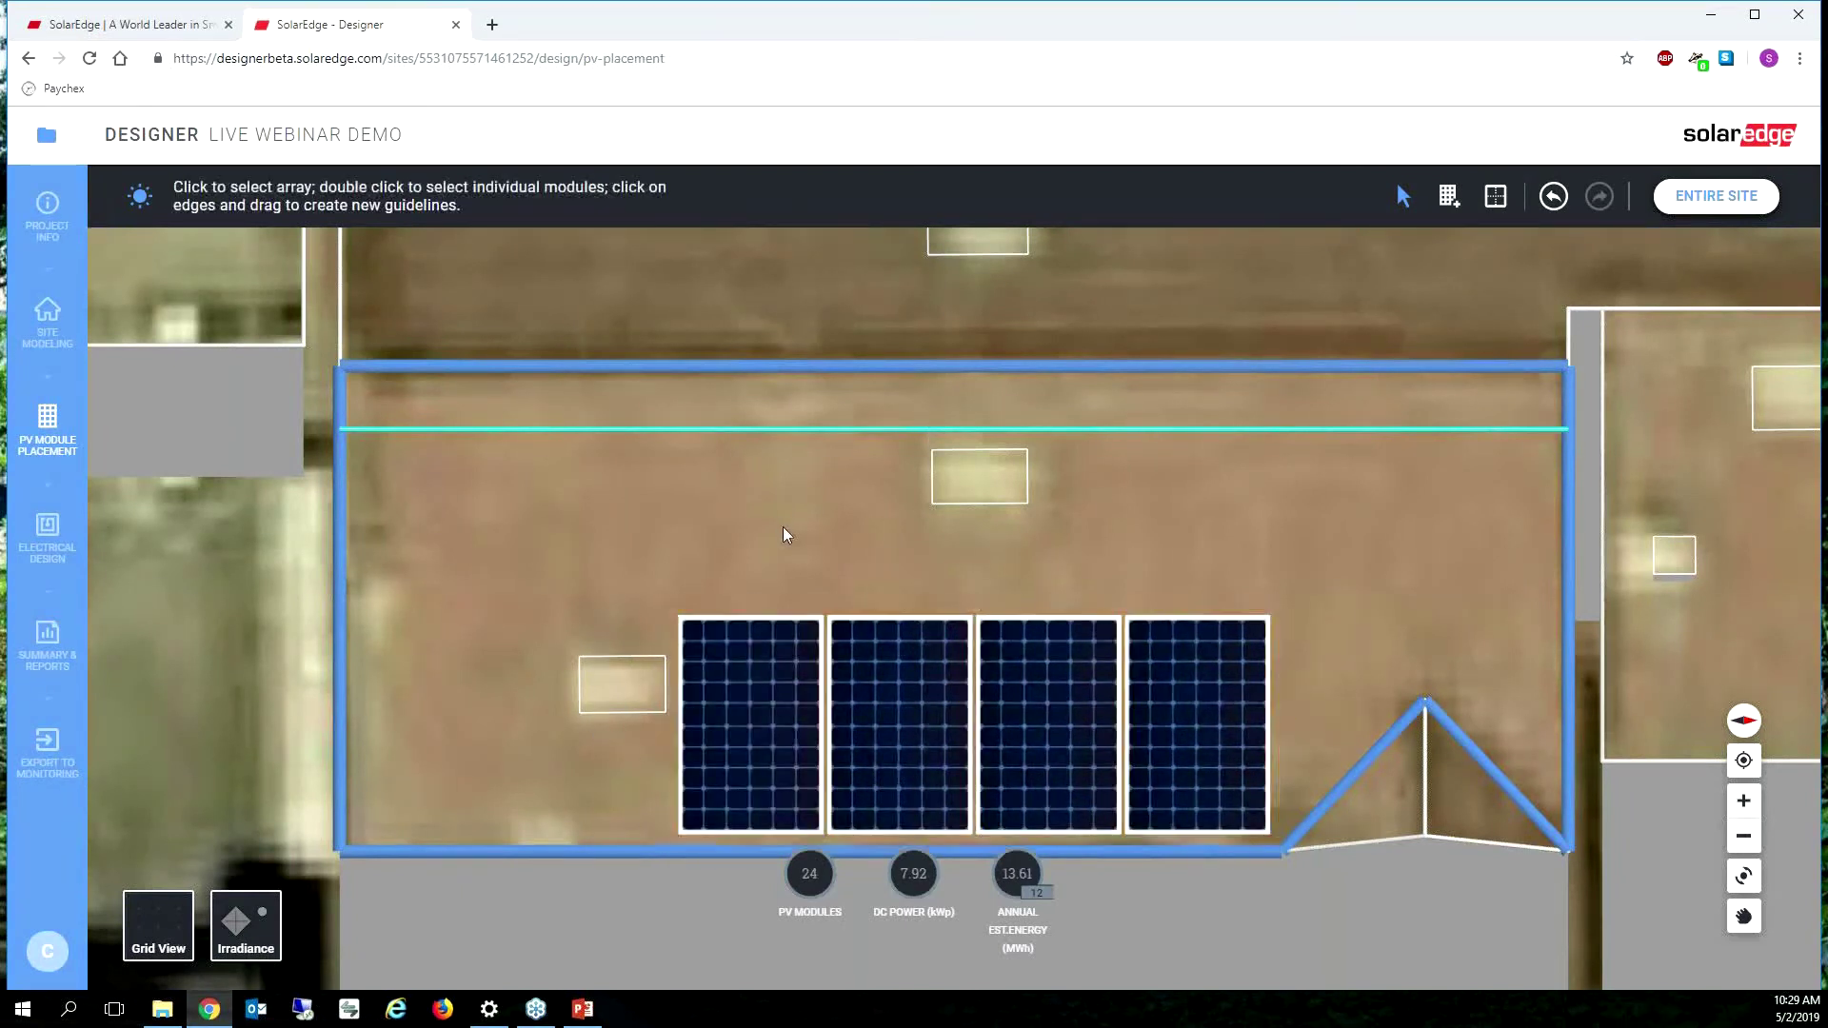
pyautogui.click(1448, 195)
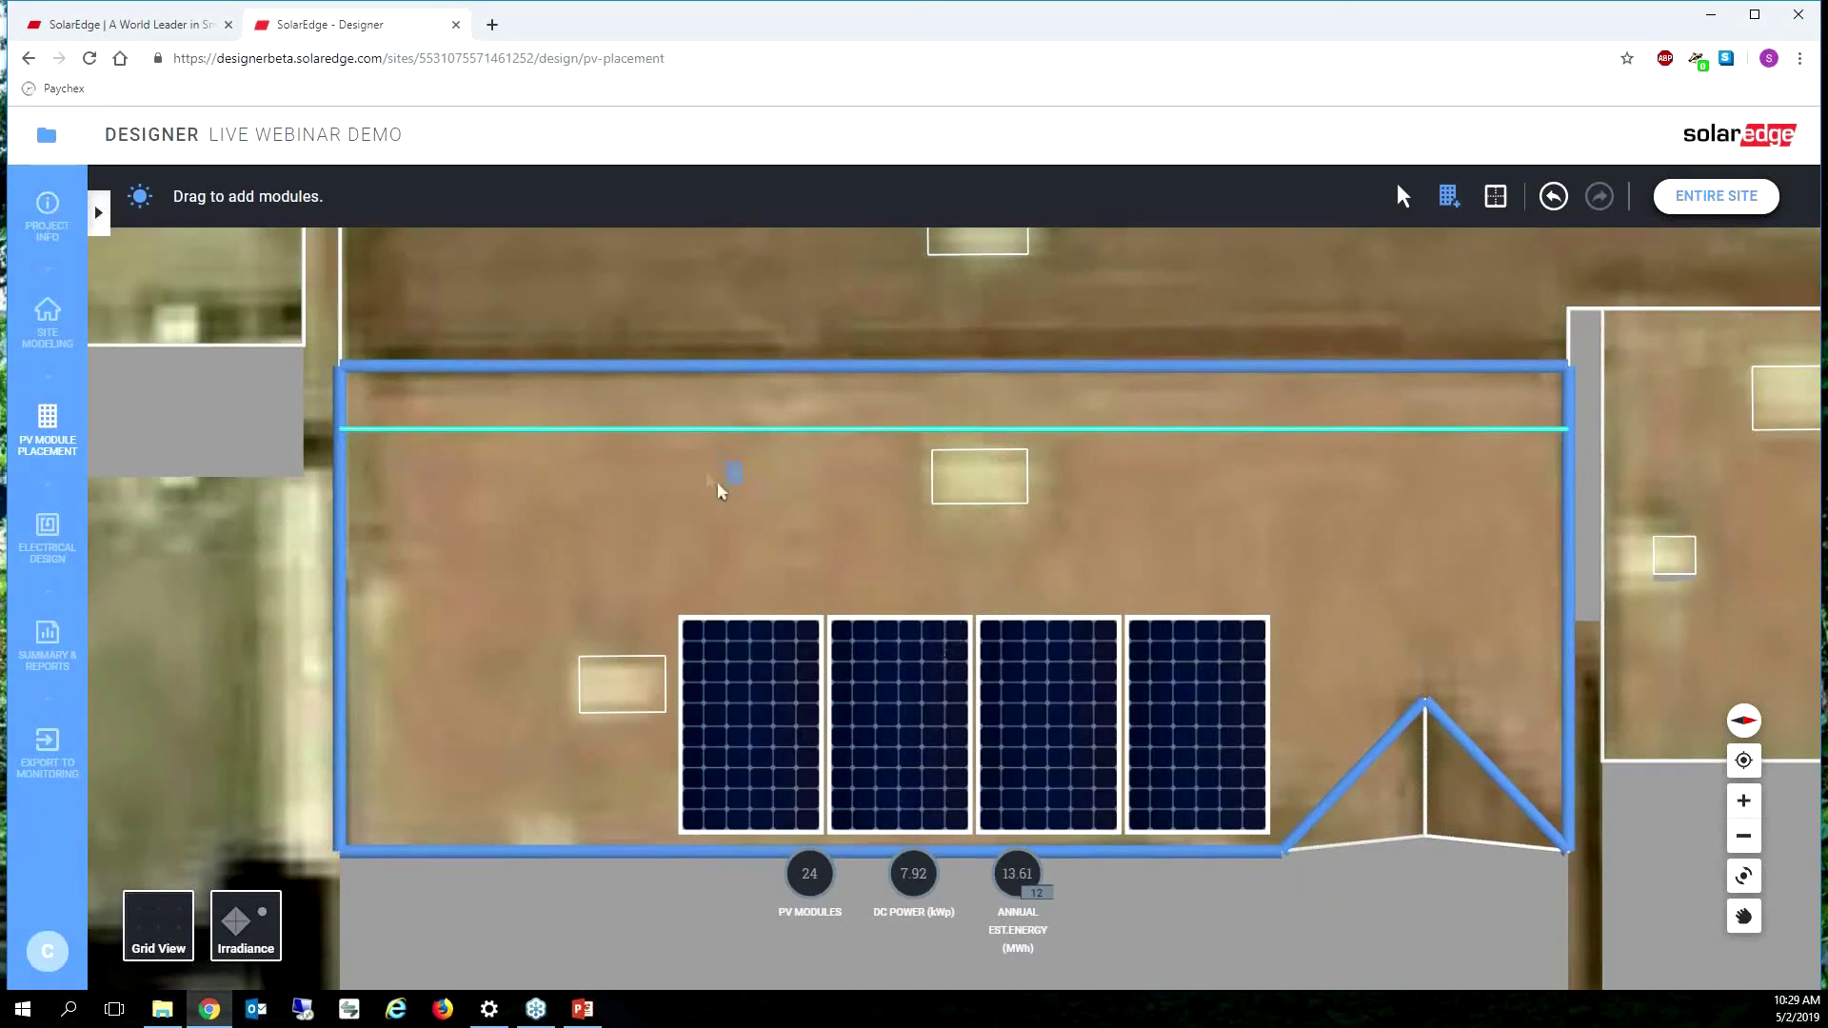
# Switch modules to landscape and add a two-module landscape array below the walkway guideline.
pyautogui.click(98, 214)
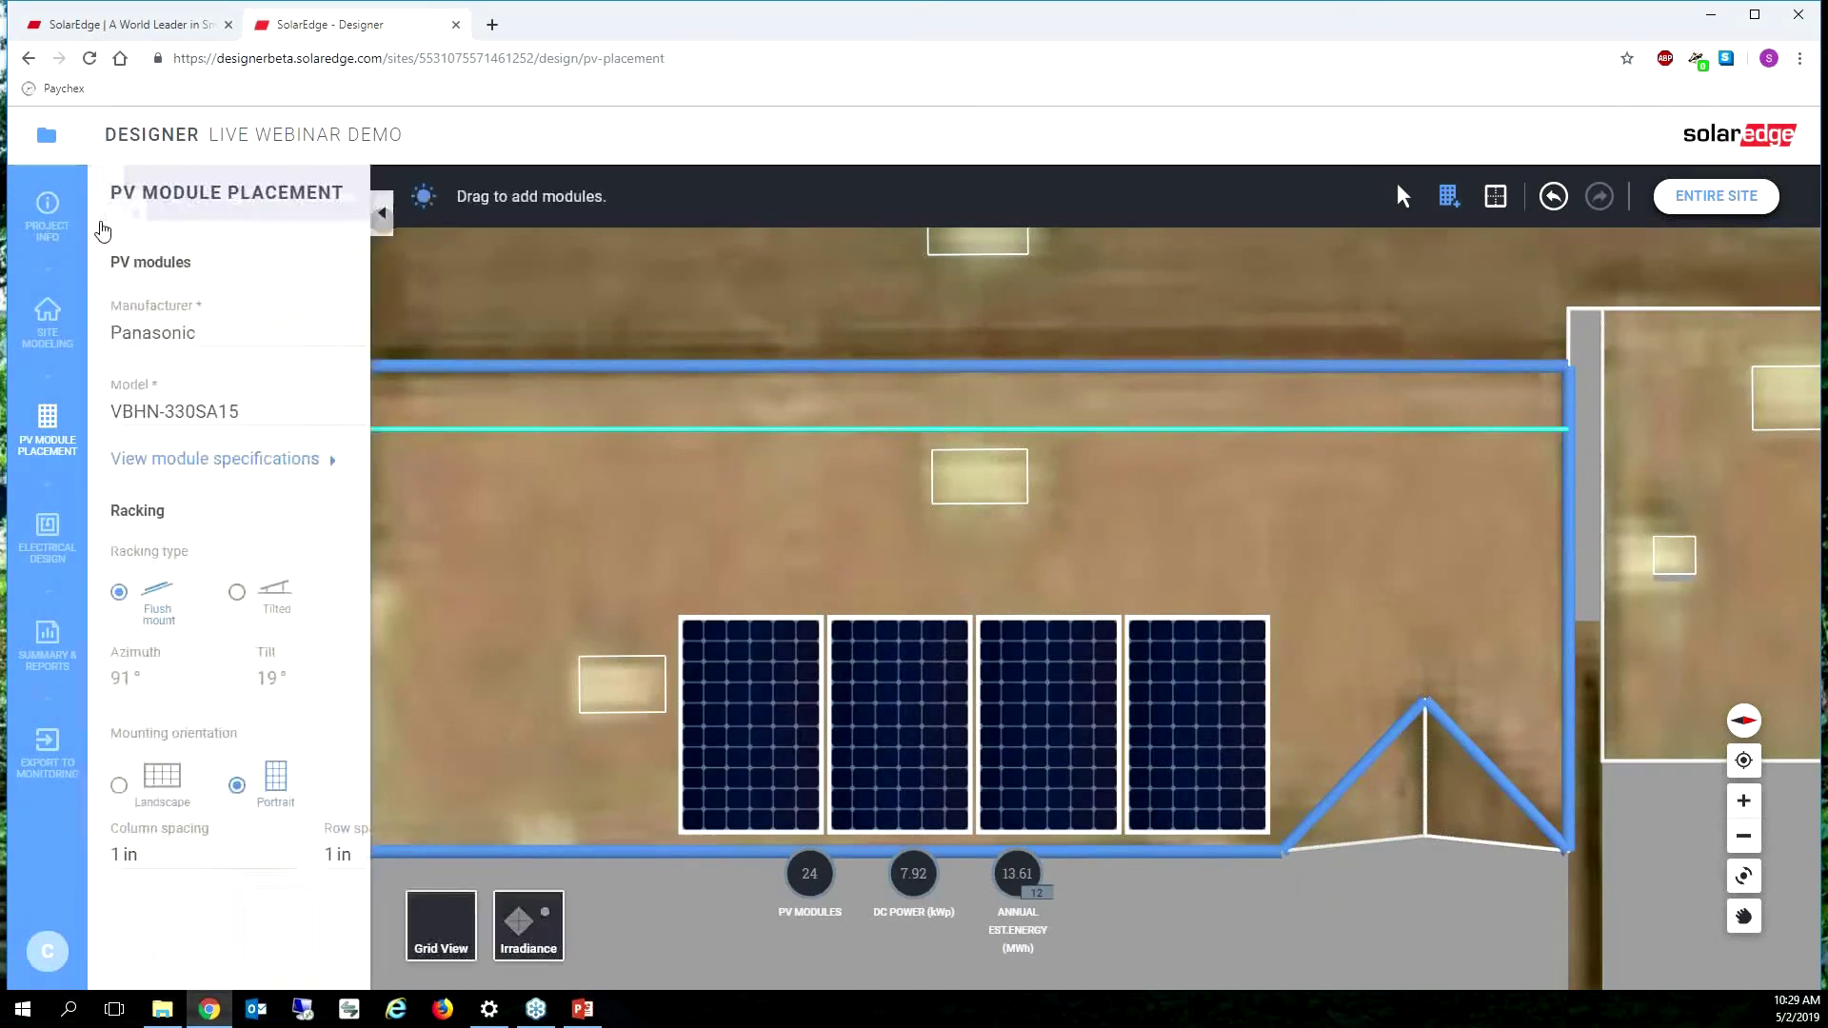
pyautogui.click(120, 784)
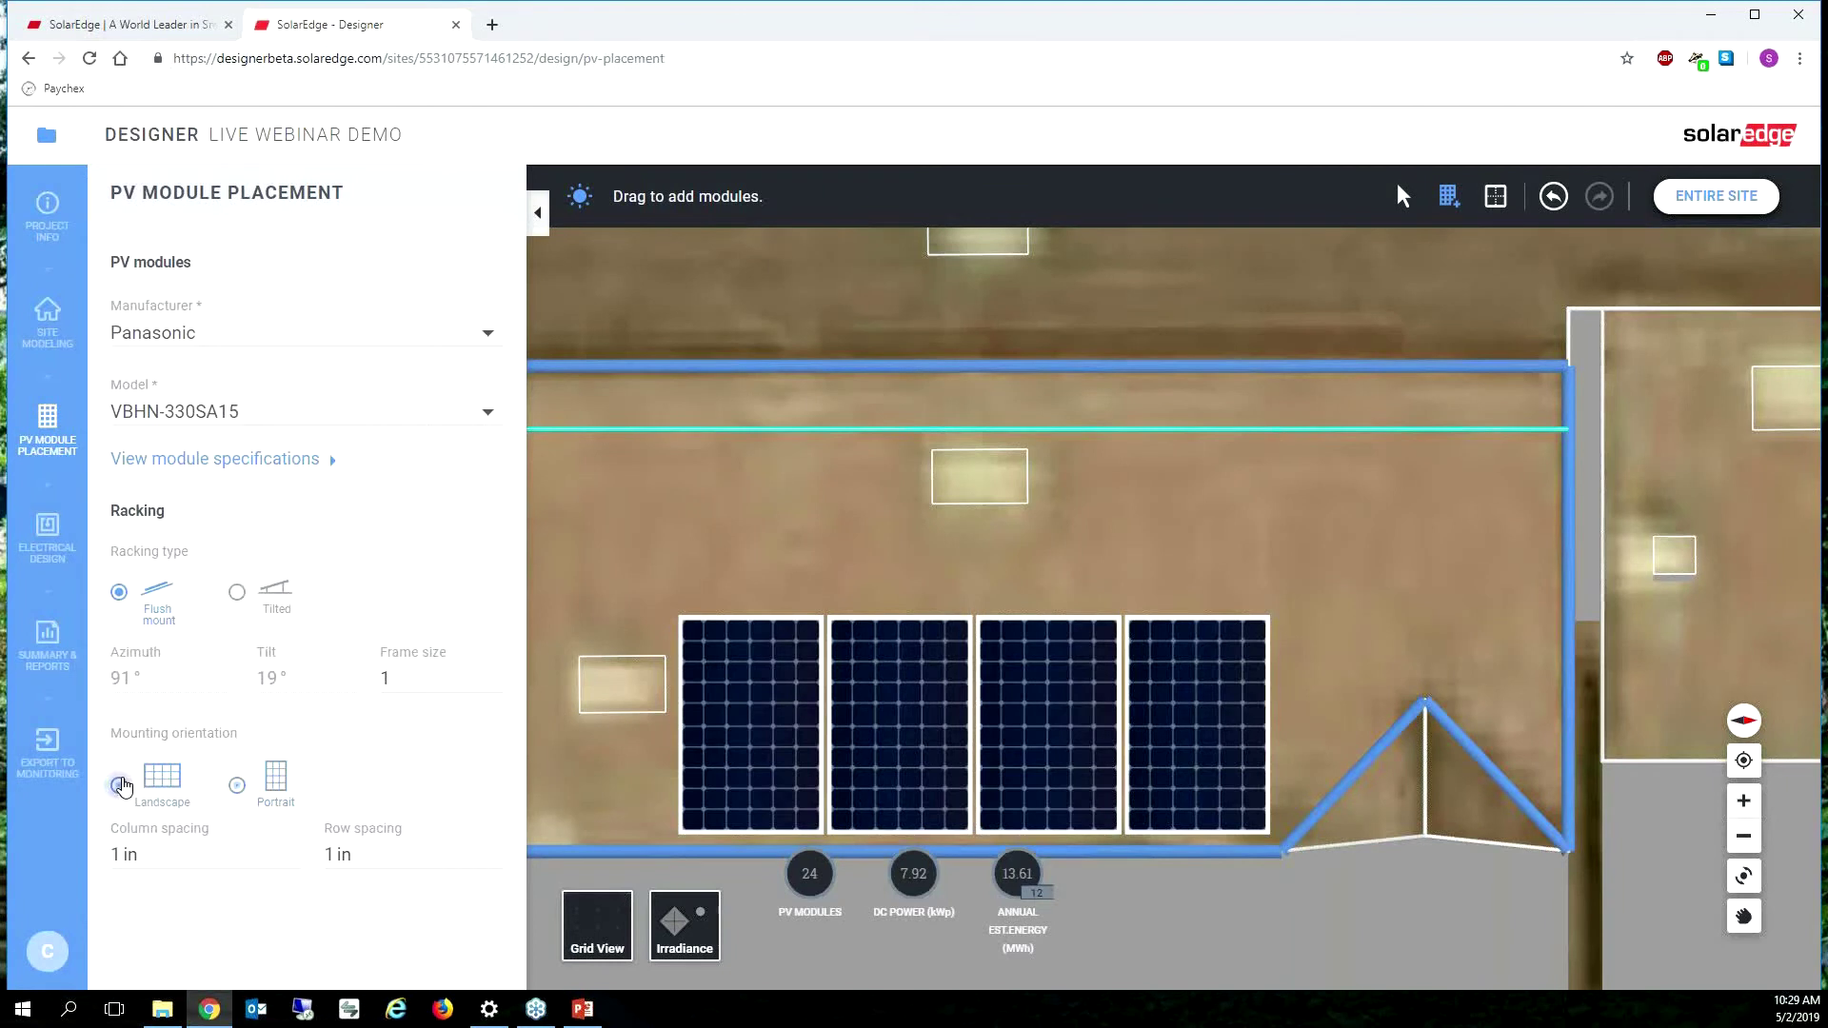
pyautogui.click(538, 212)
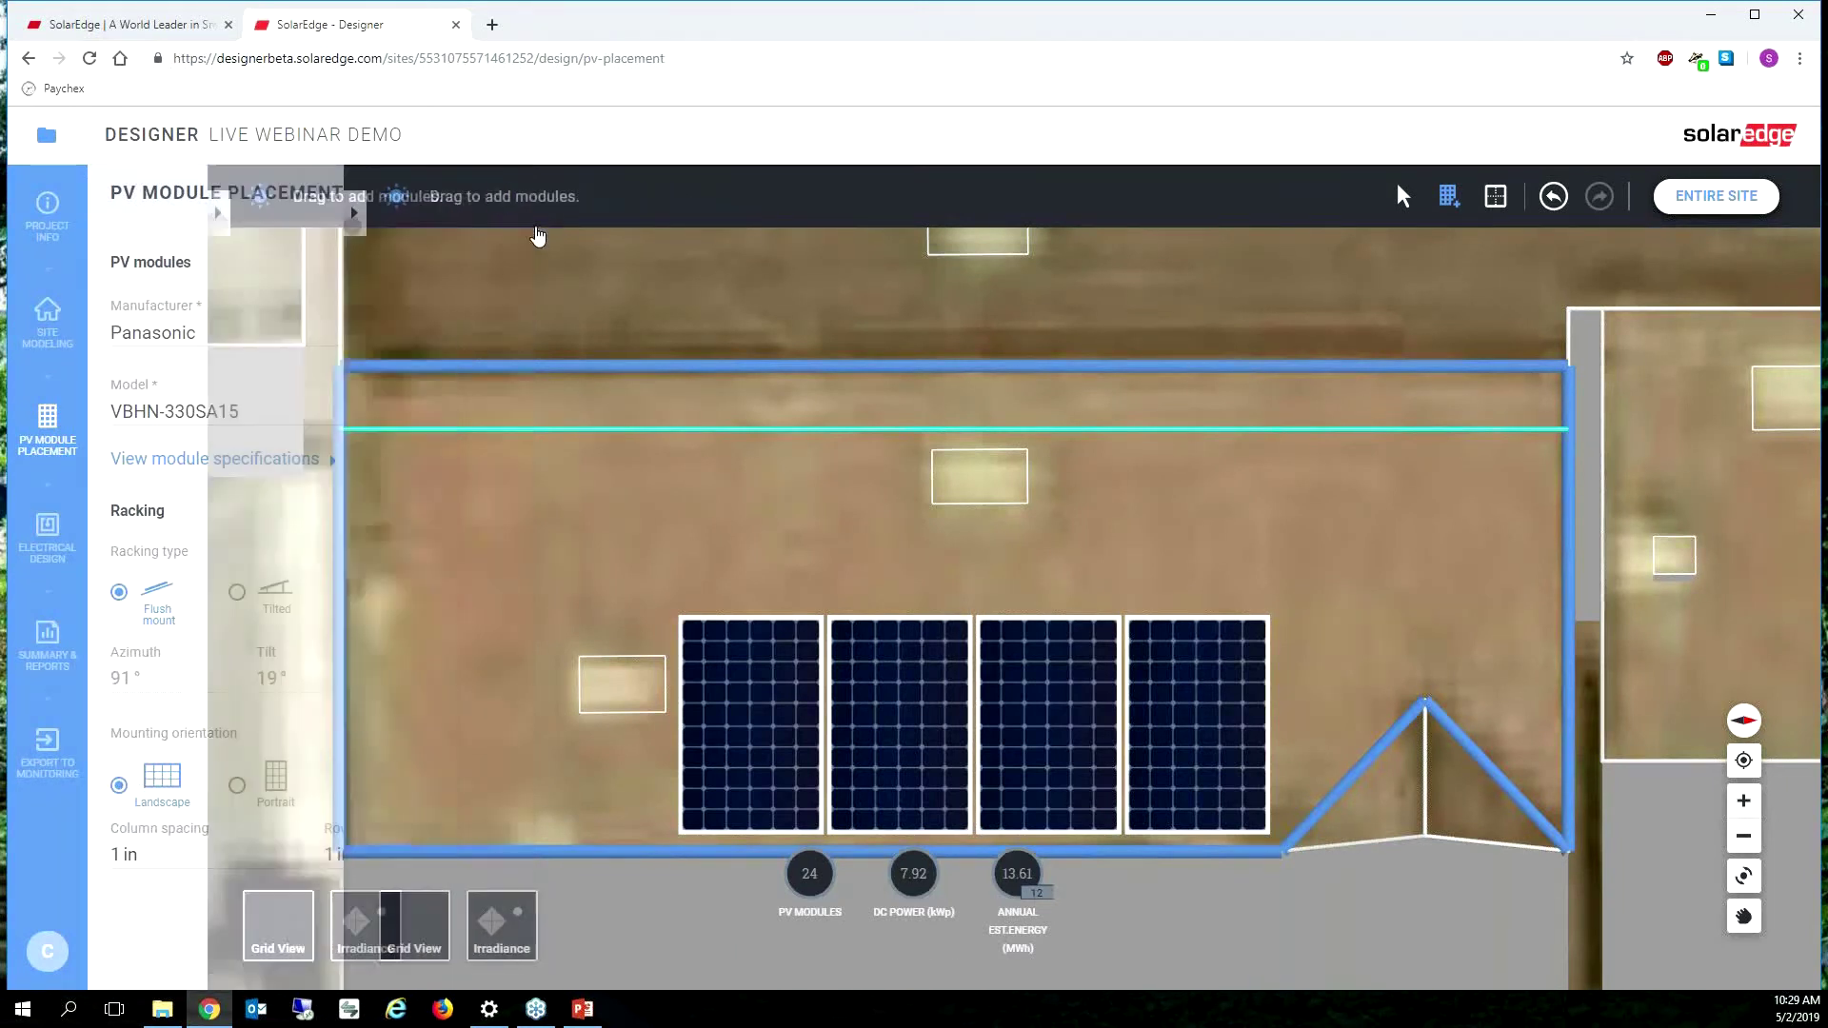
pyautogui.moveTo(398, 613); pyautogui.dragTo(837, 430)
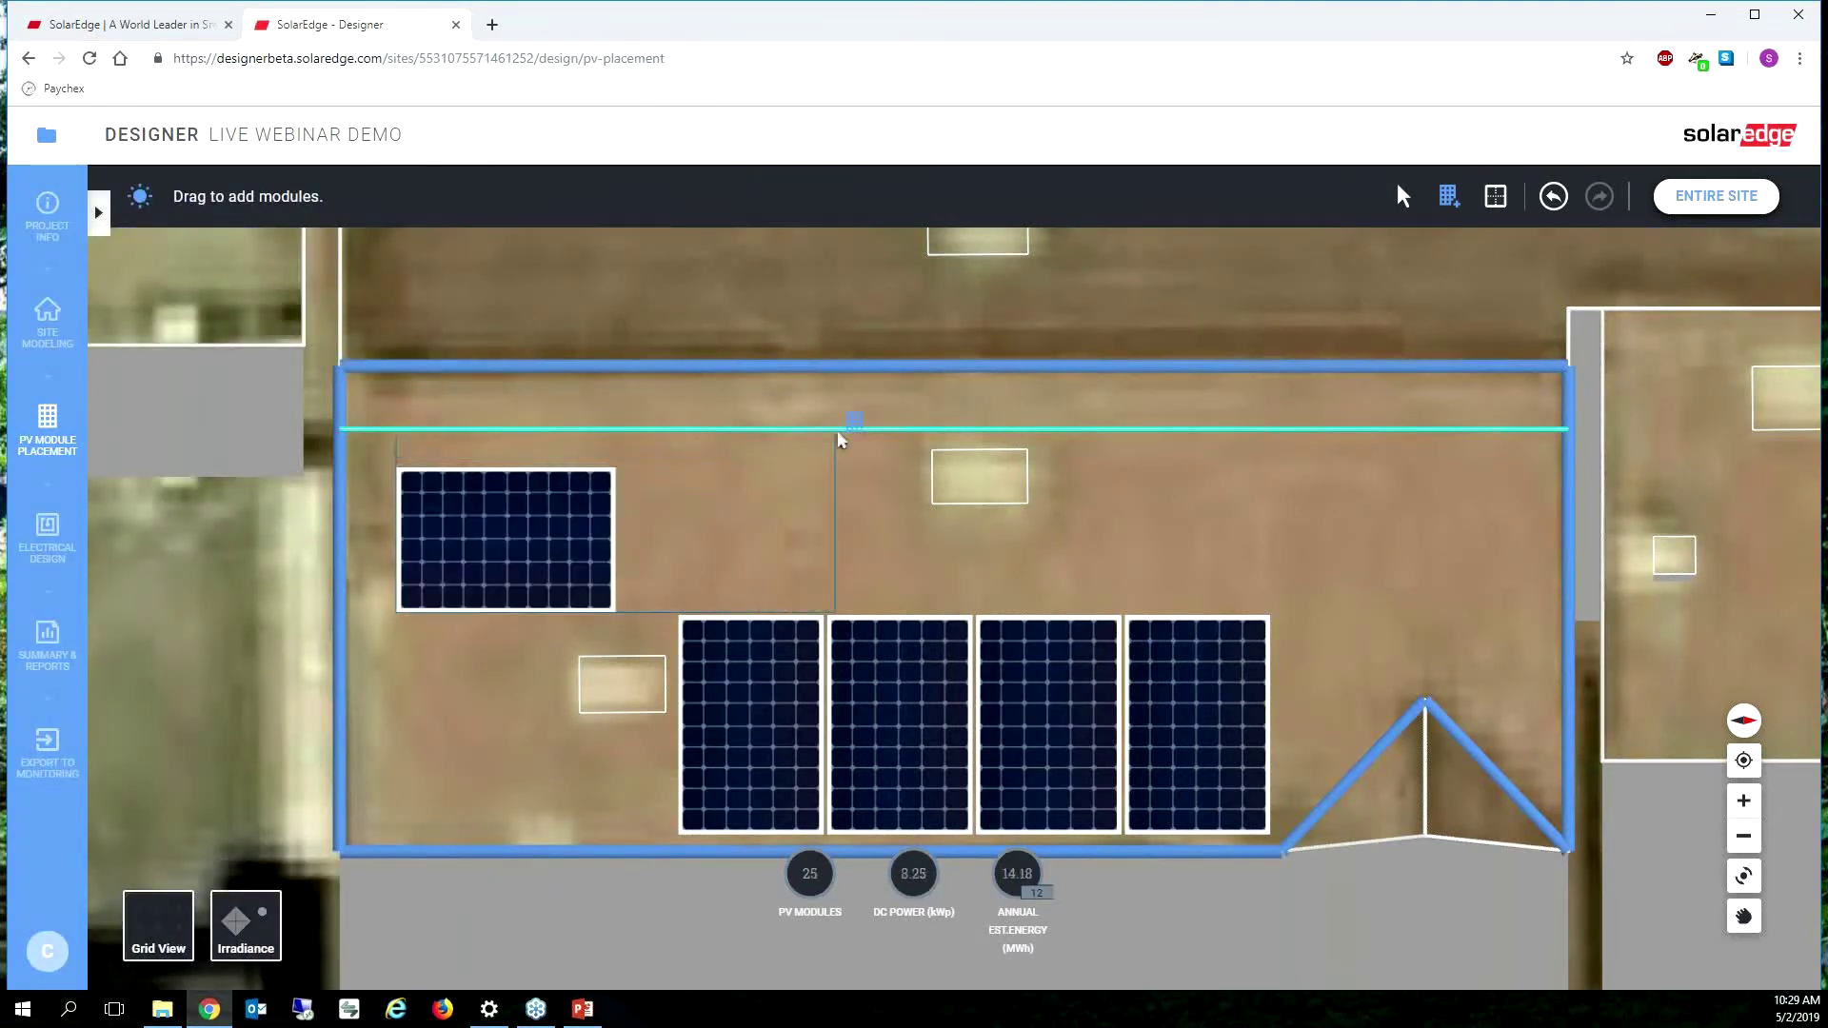
pyautogui.moveTo(559, 608); pyautogui.dragTo(891, 594)
pyautogui.moveTo(688, 529); pyautogui.dragTo(370, 529)
pyautogui.click(1107, 550)
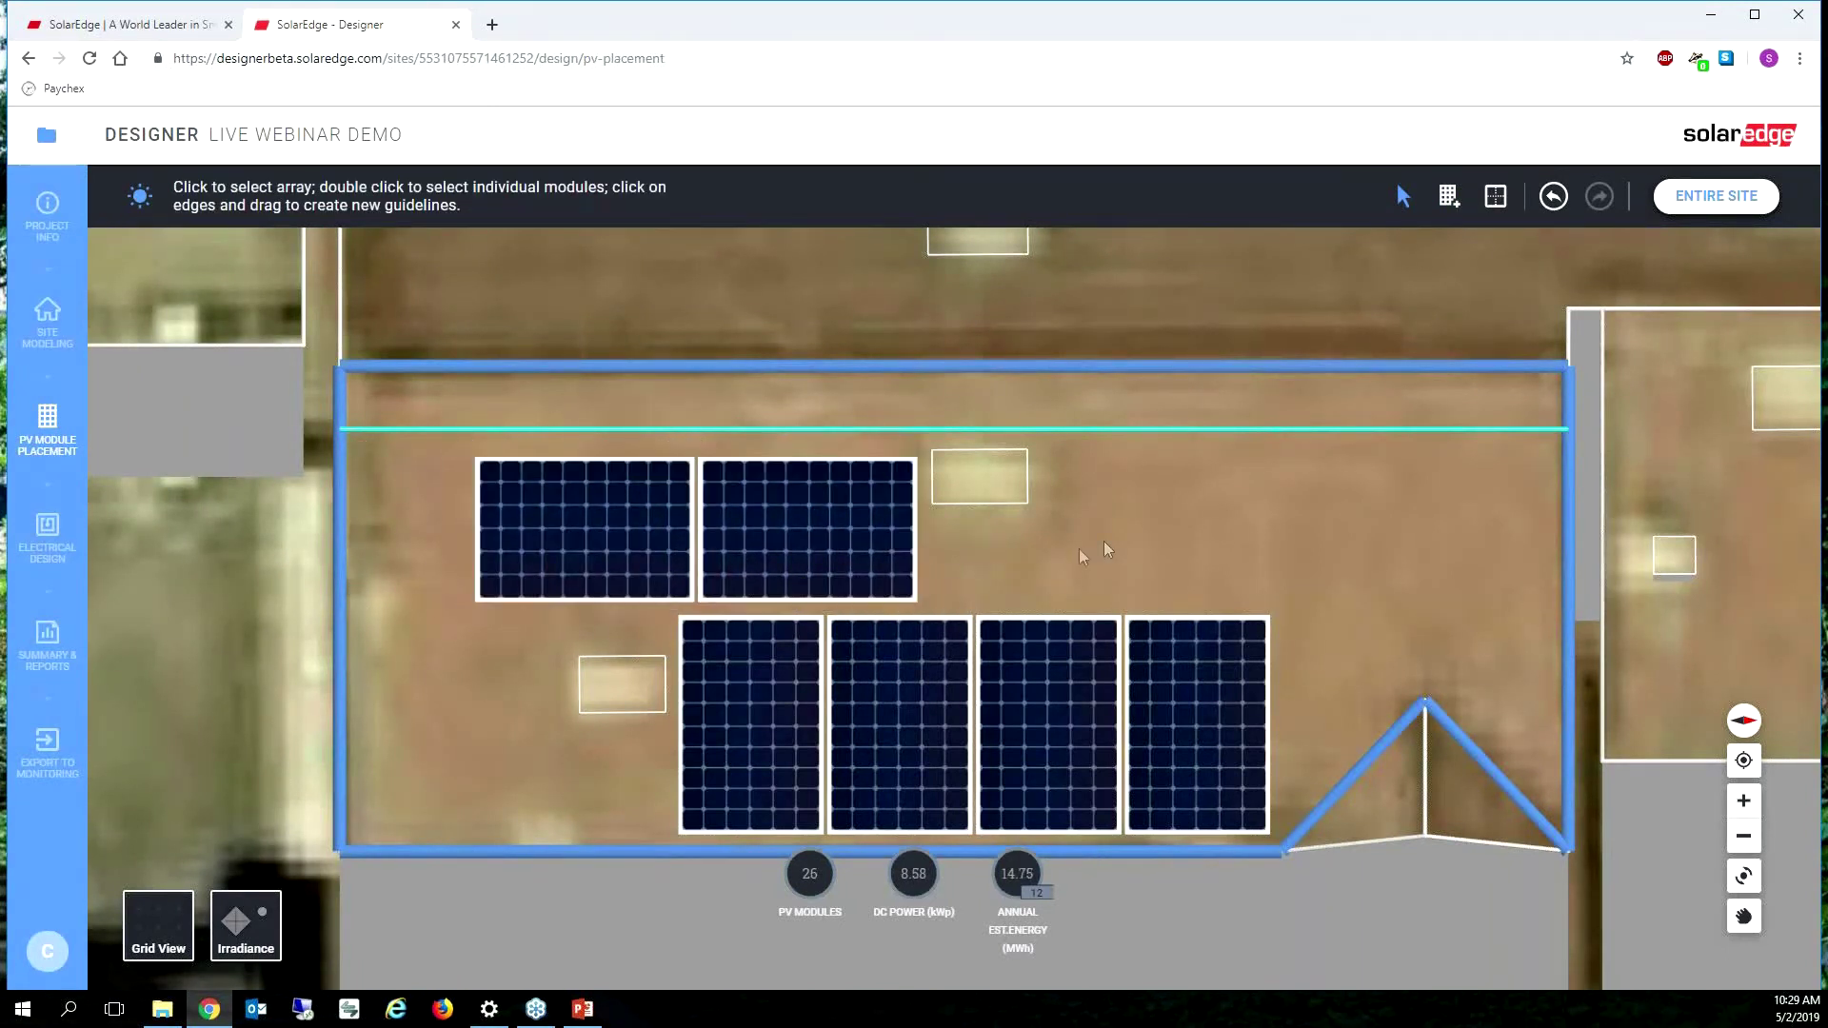
pyautogui.click(905, 559)
pyautogui.moveTo(924, 528); pyautogui.dragTo(1339, 539)
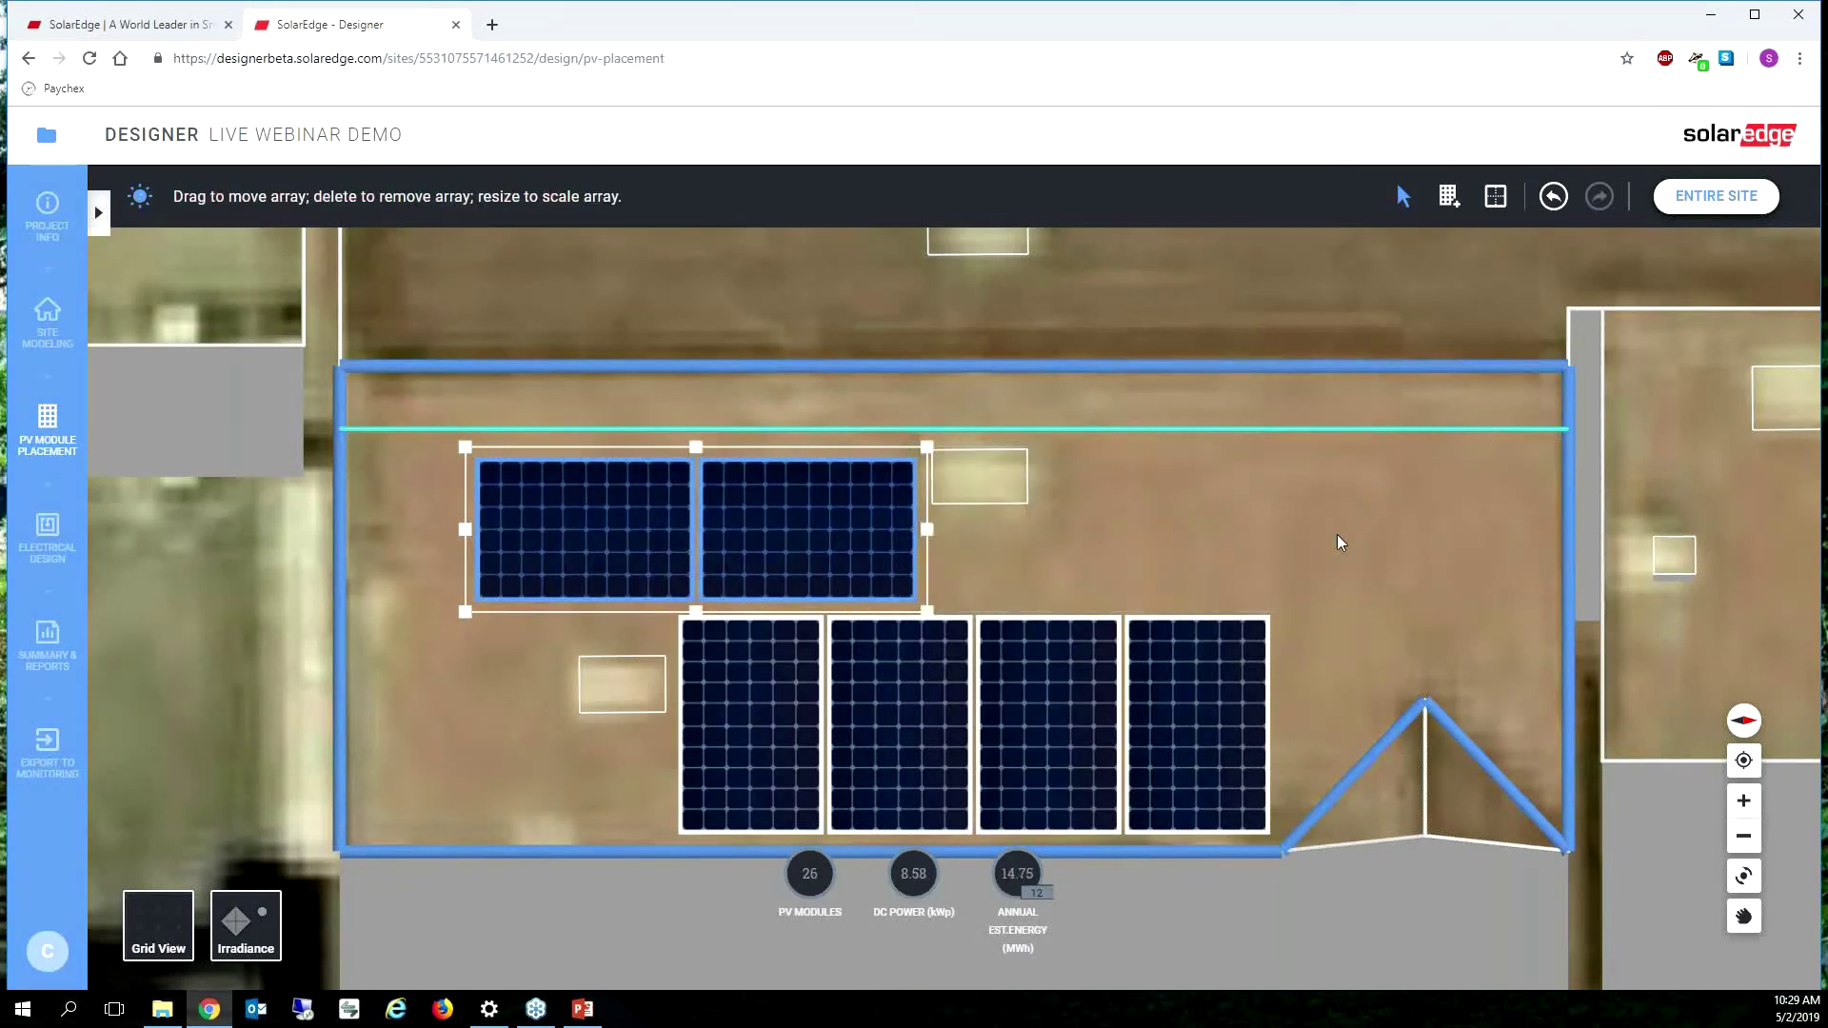
pyautogui.click(1346, 539)
# Add a second two-module landscape array right of the roof vent and align both arrays.
pyautogui.click(1449, 198)
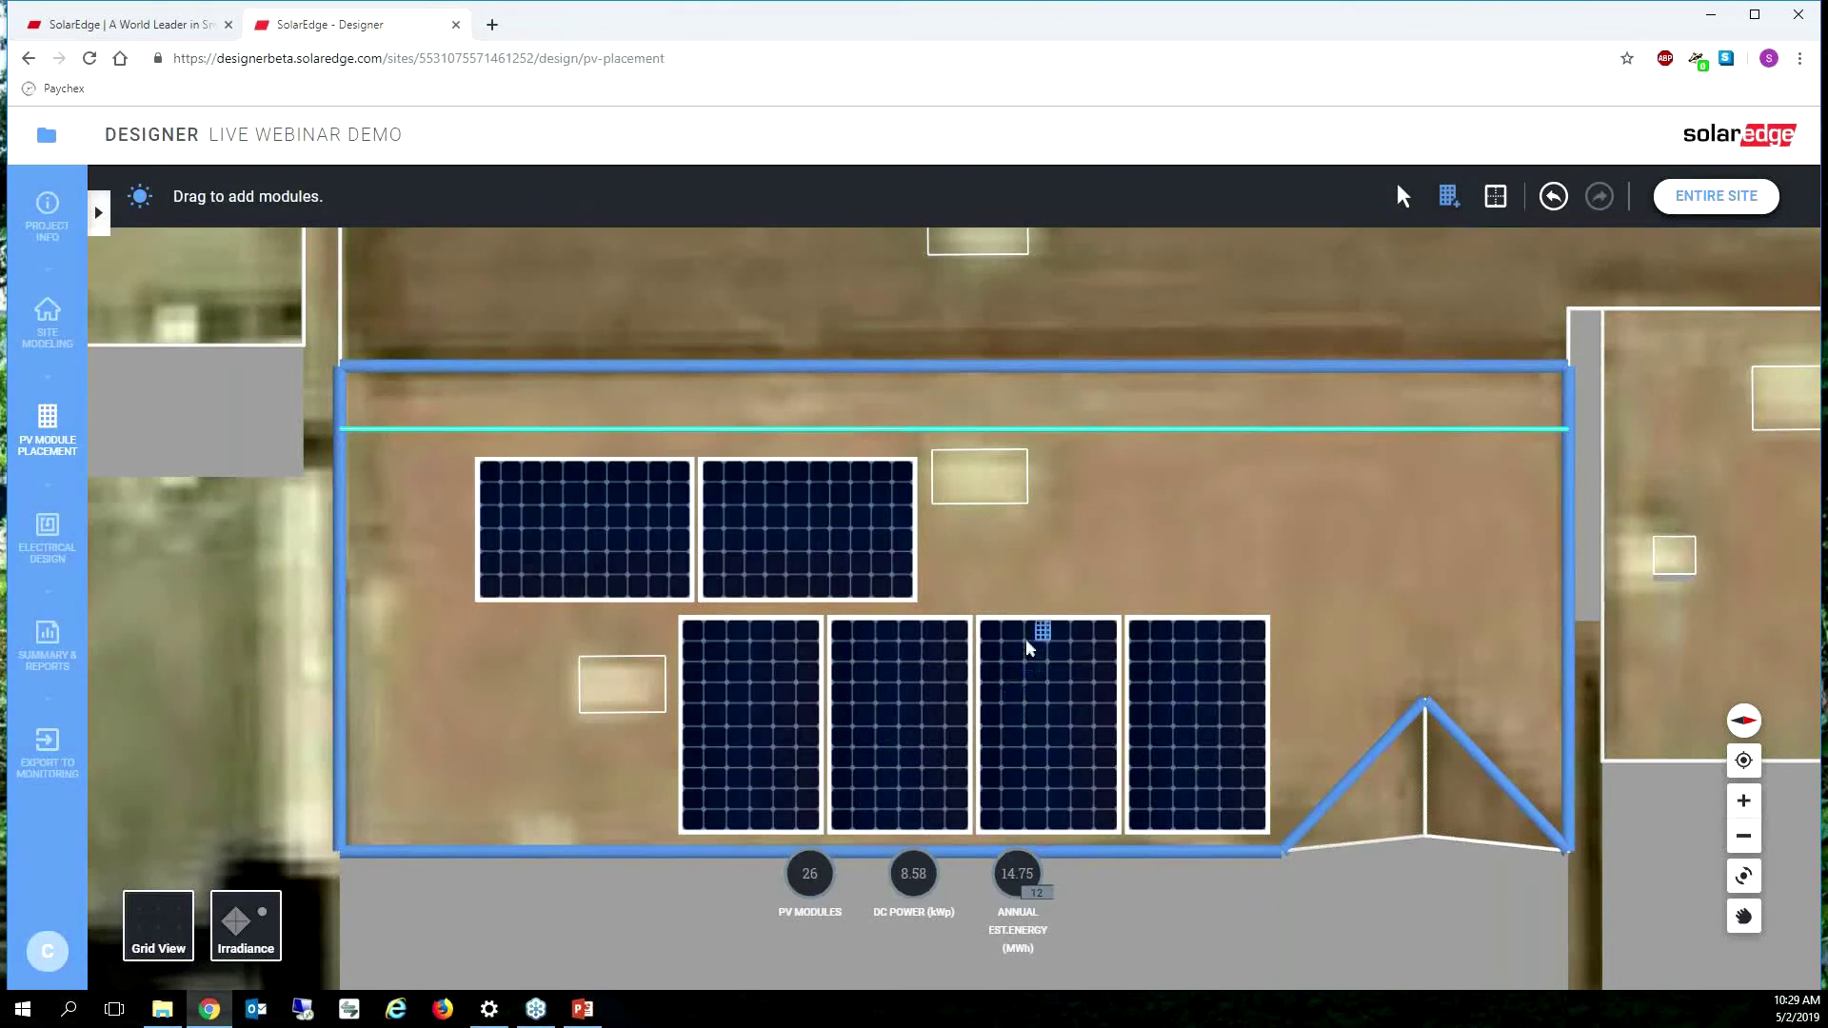
pyautogui.moveTo(1029, 596); pyautogui.dragTo(1466, 419)
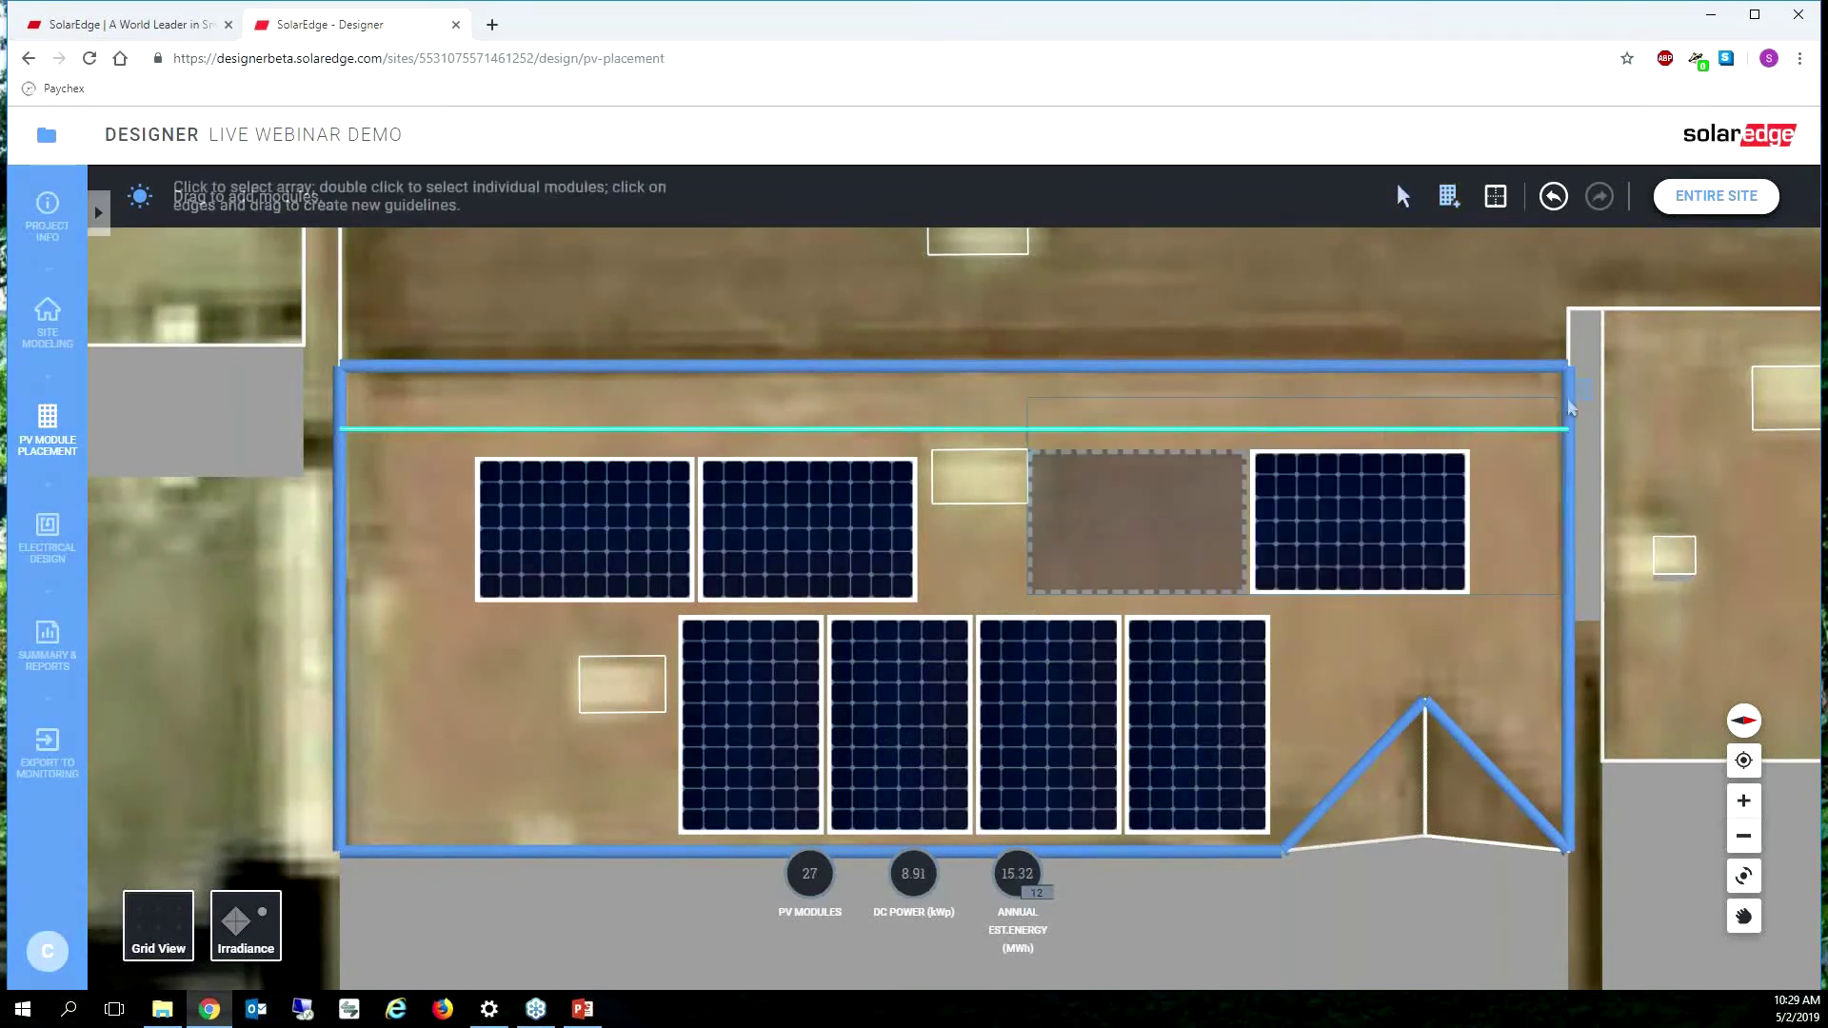
pyautogui.moveTo(1297, 559); pyautogui.dragTo(1096, 549)
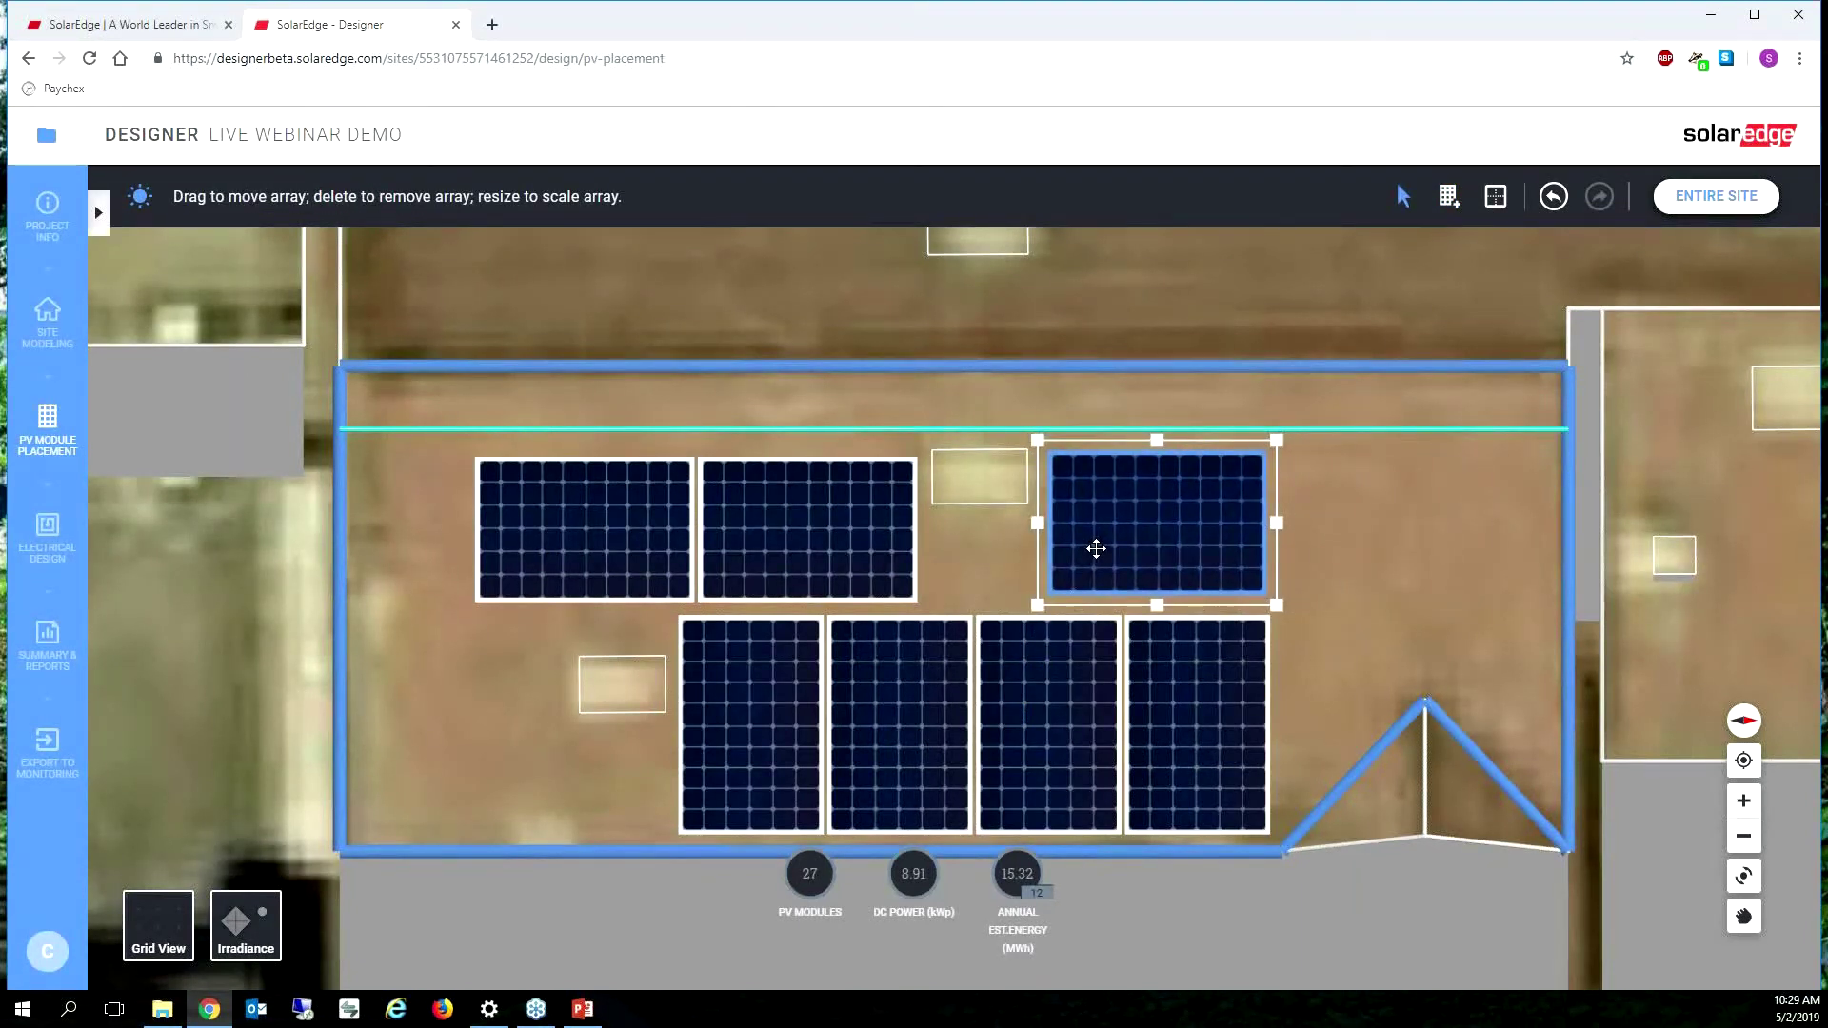
pyautogui.moveTo(1276, 519); pyautogui.dragTo(1500, 523)
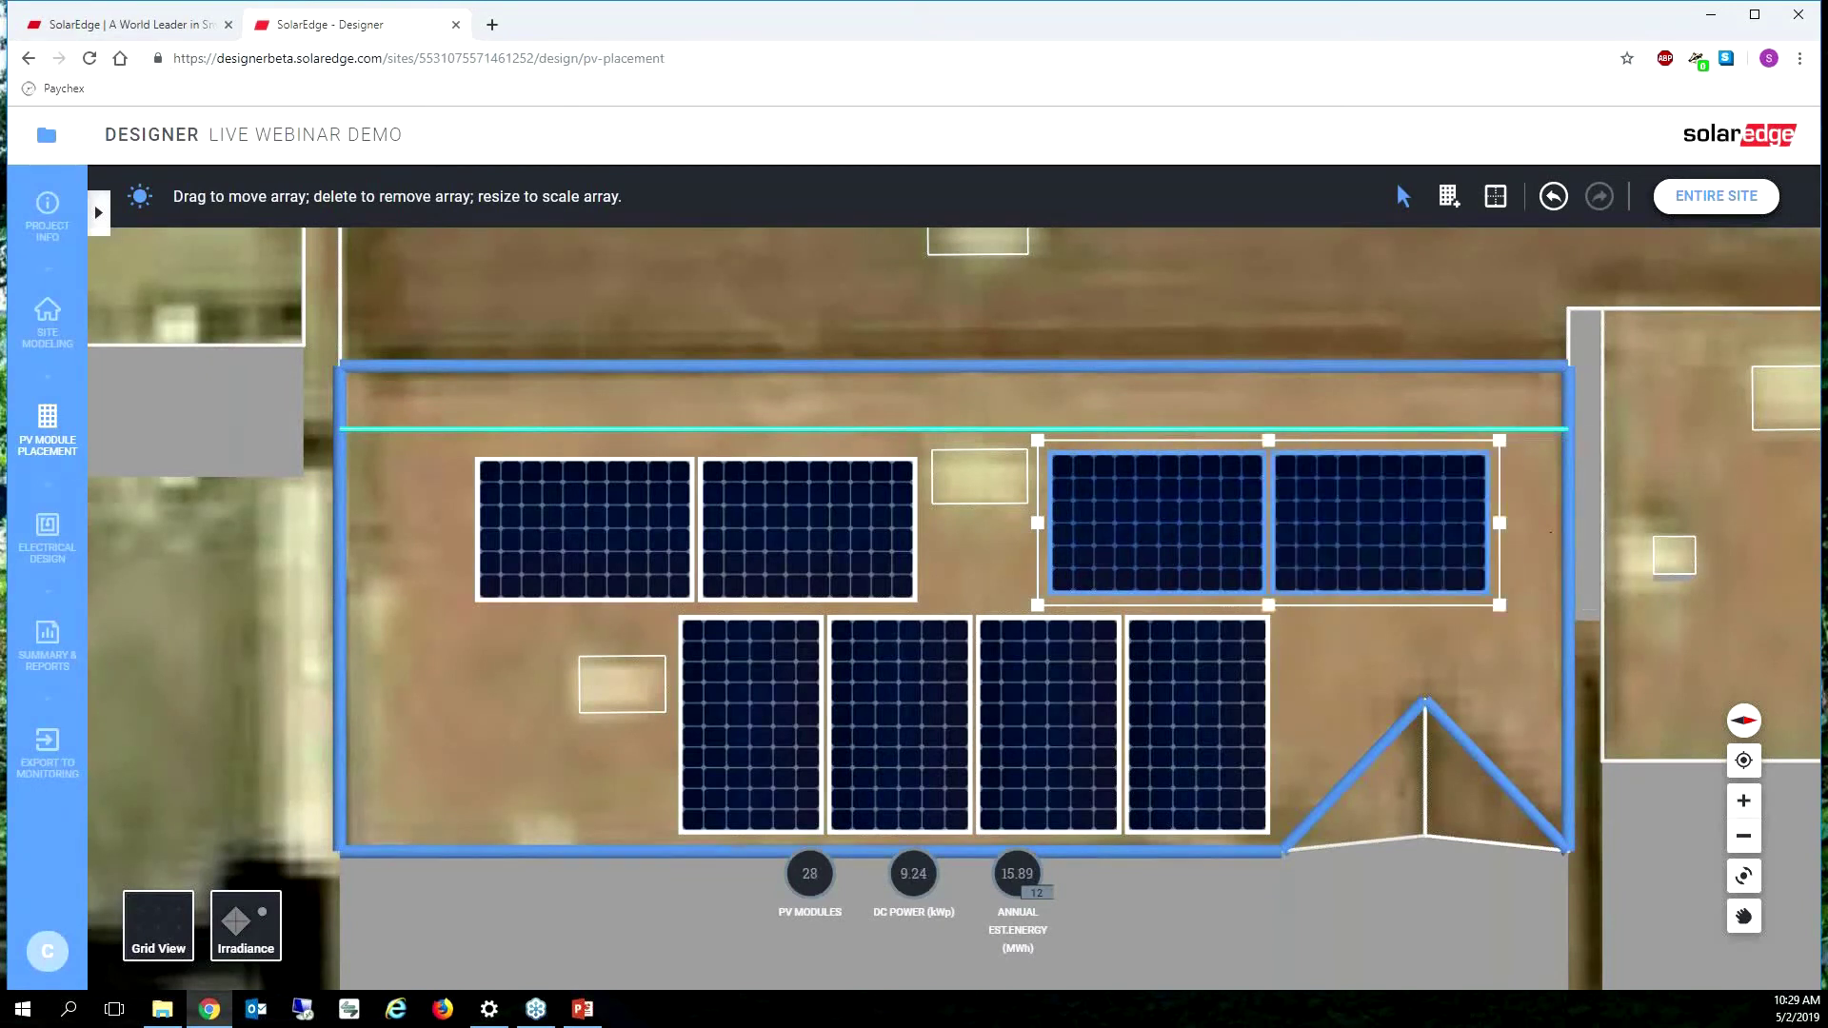
pyautogui.moveTo(1279, 540); pyautogui.dragTo(1261, 540)
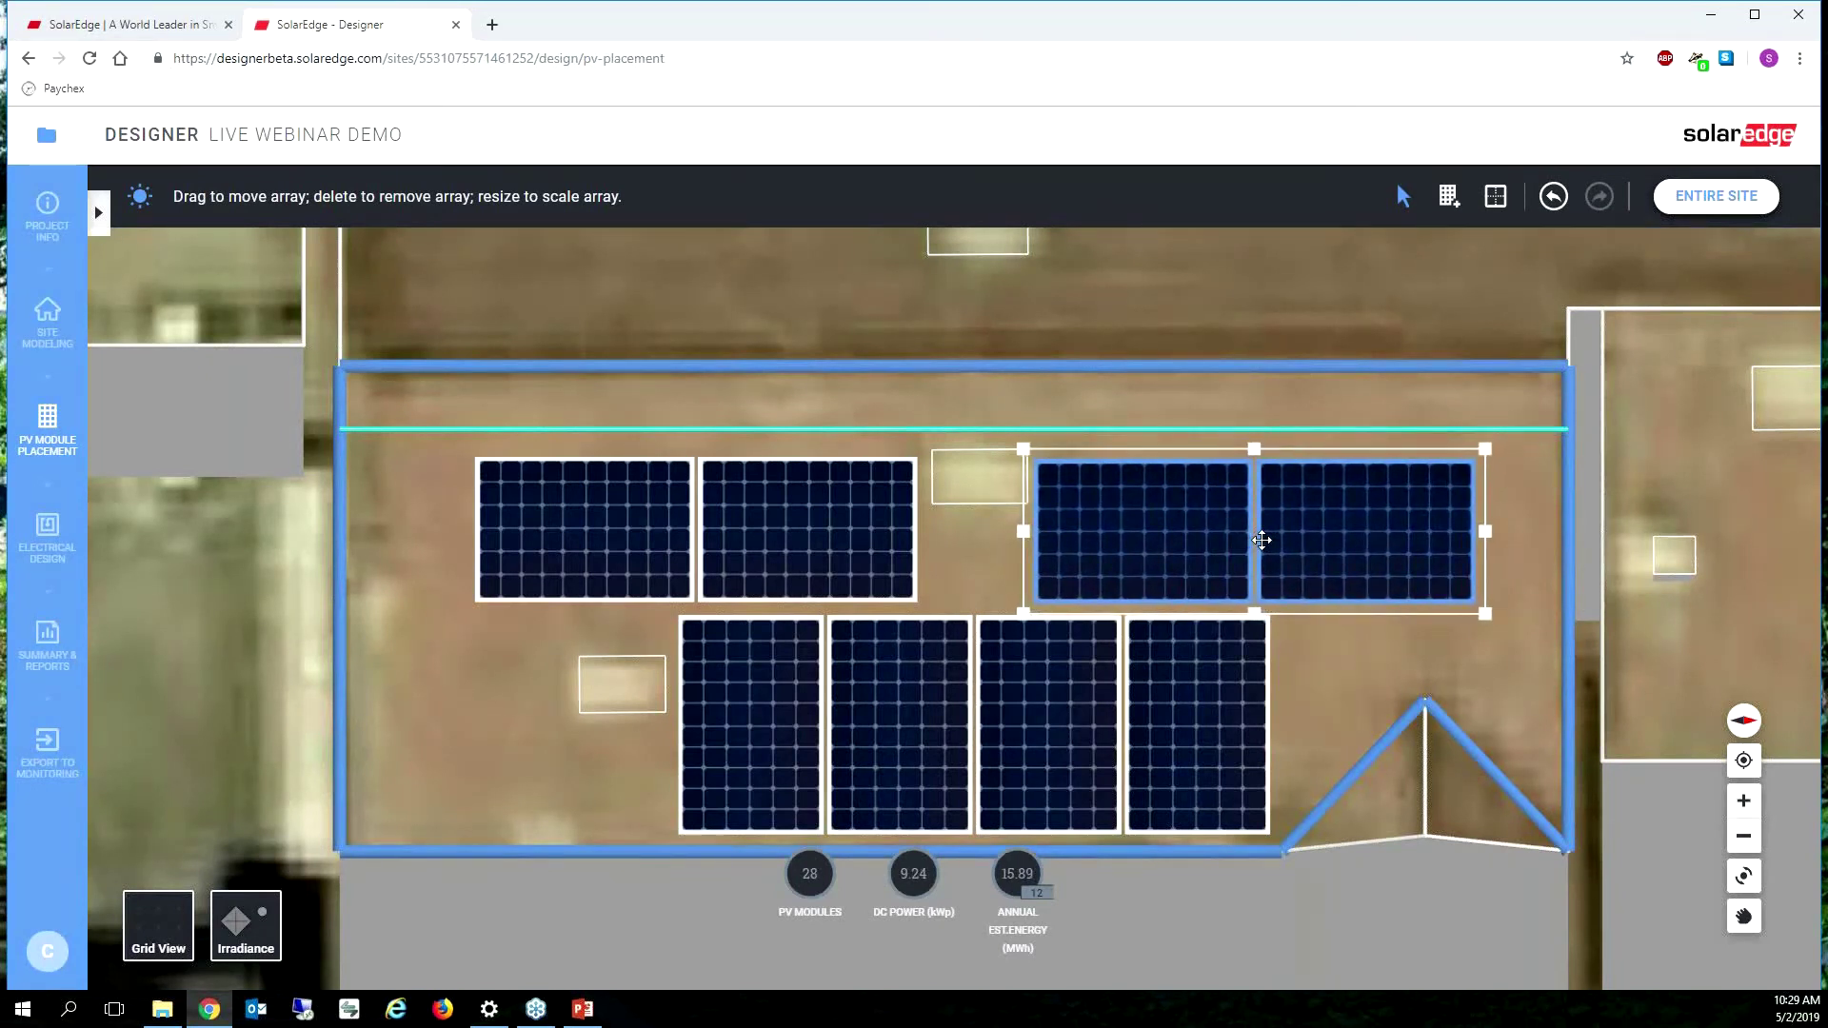
pyautogui.moveTo(862, 572); pyautogui.dragTo(869, 564)
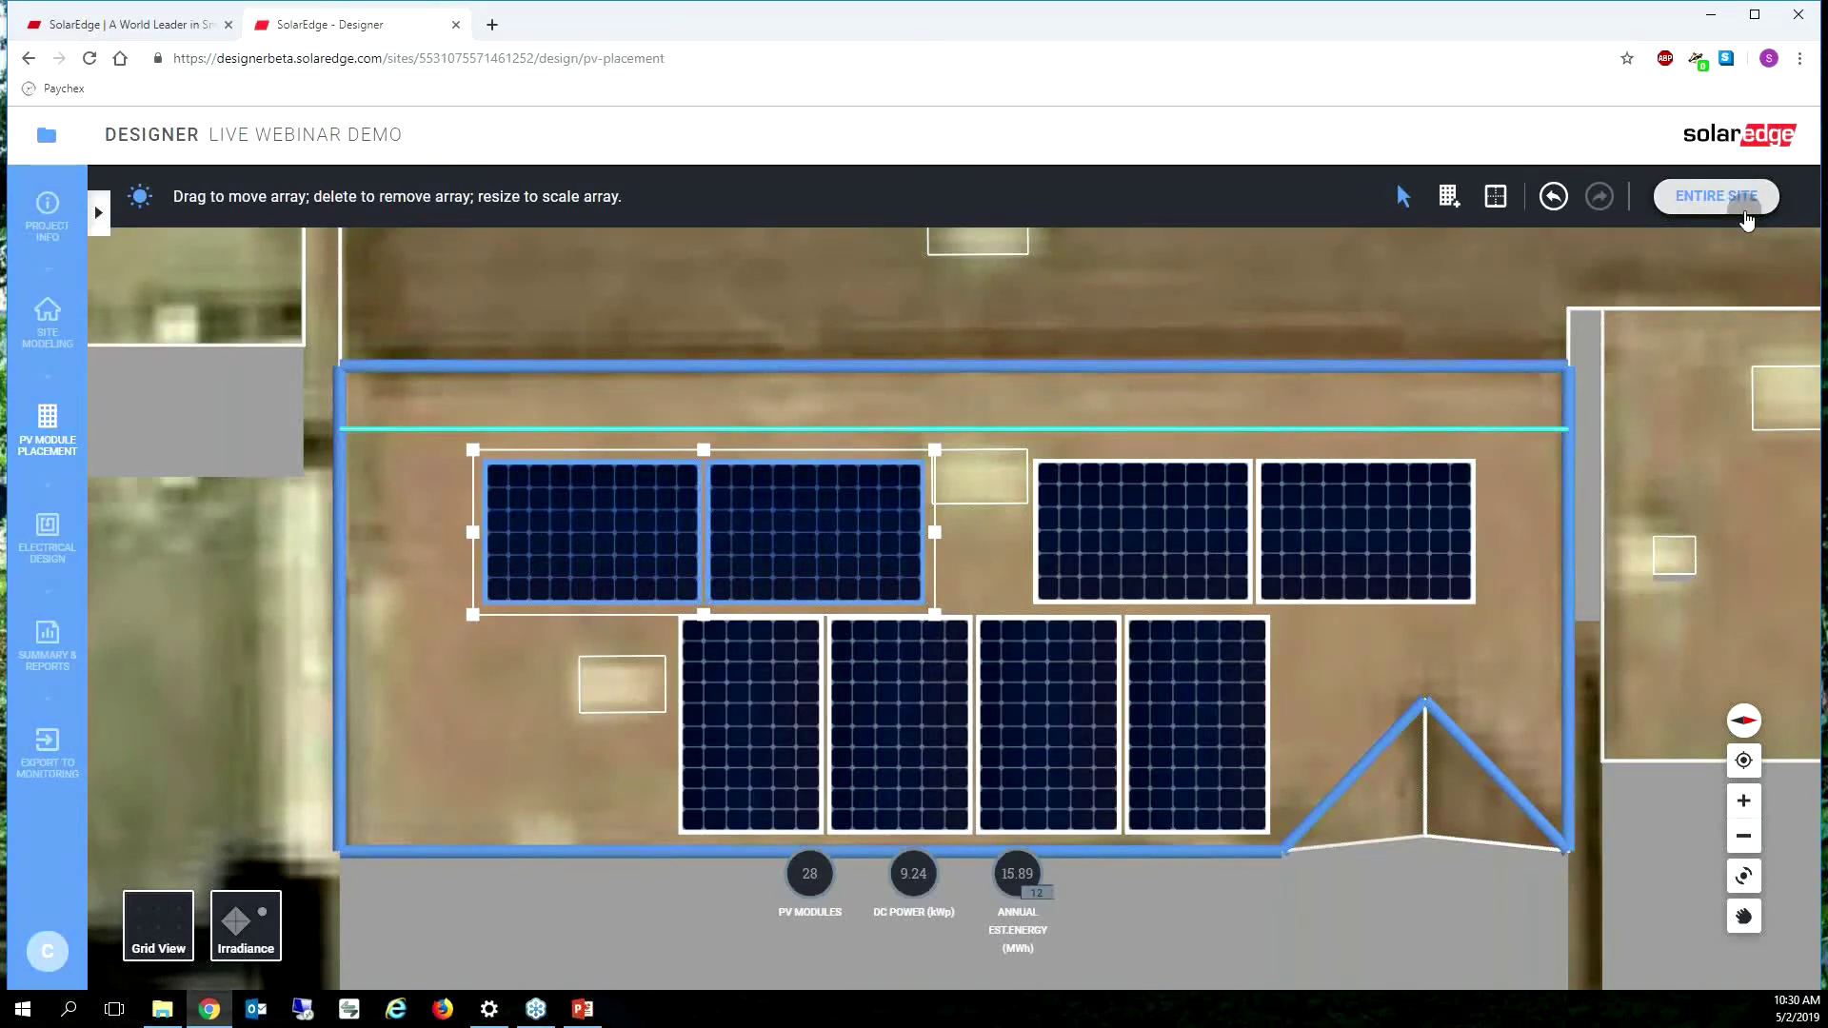
pyautogui.click(1742, 196)
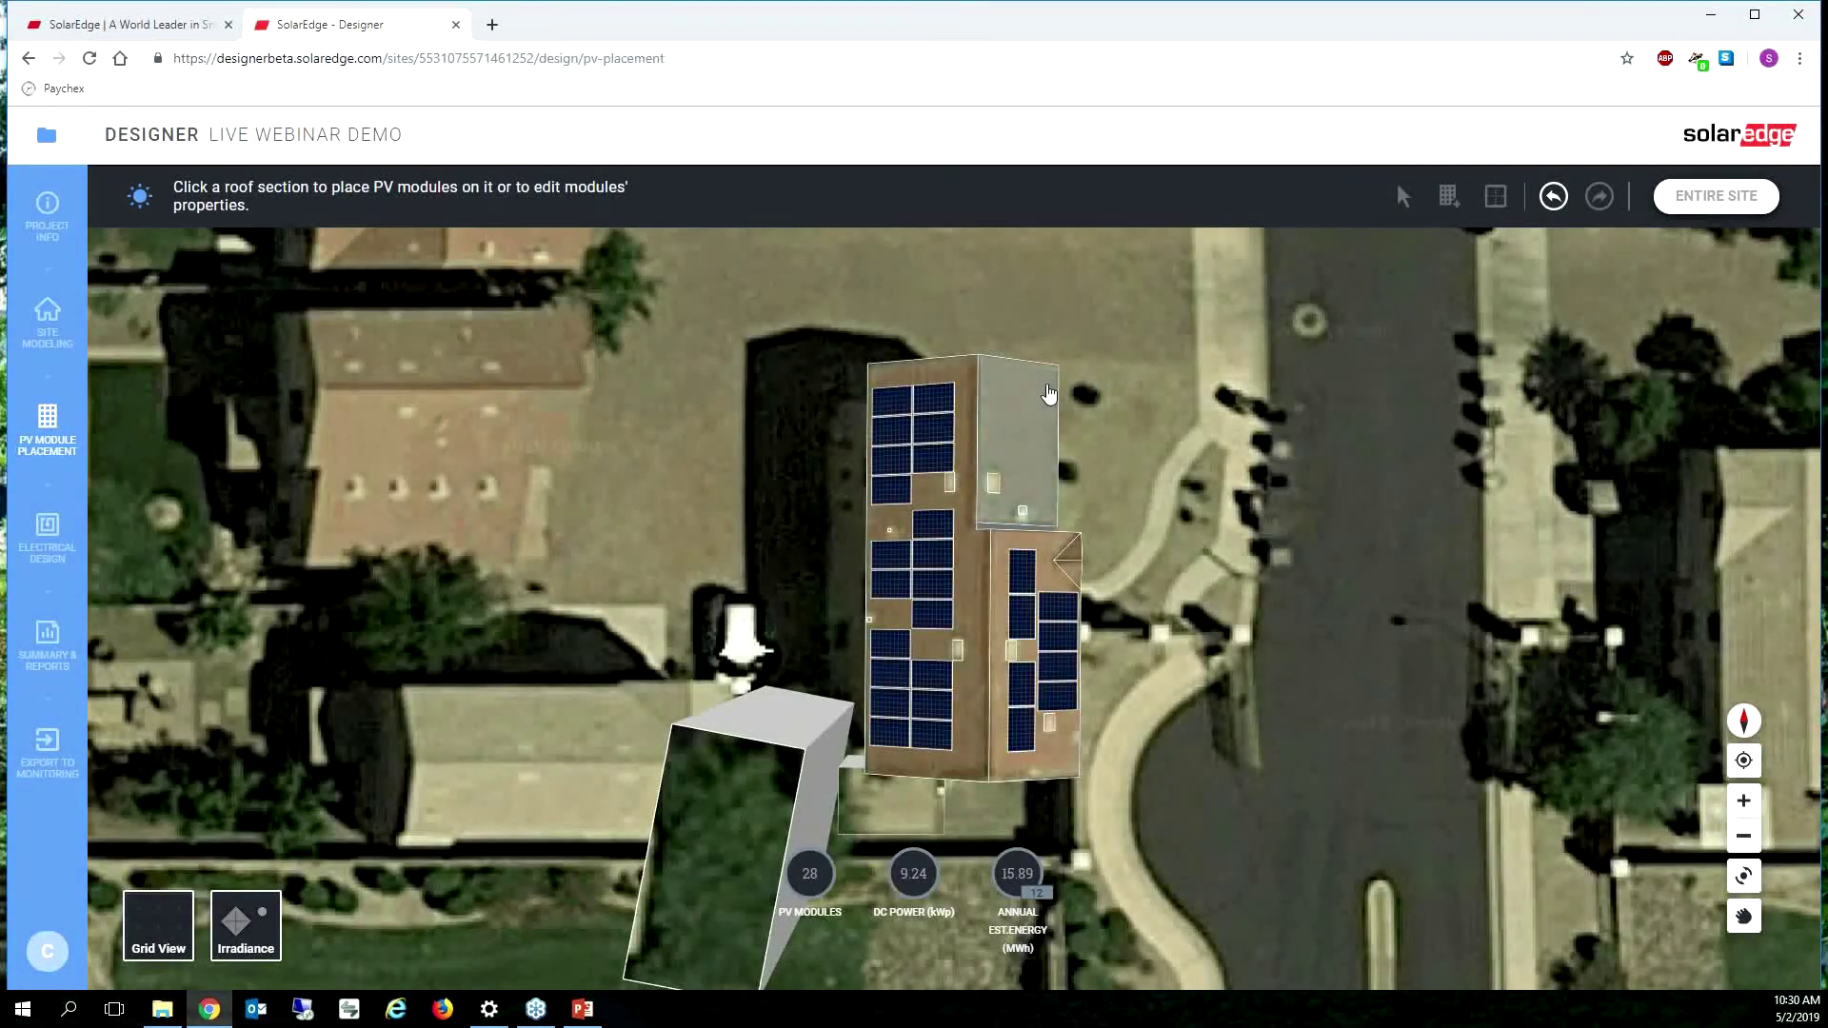
# Add a PV array to the other roof section, stretch it leftward to six modules, and center it.
pyautogui.click(1002, 426)
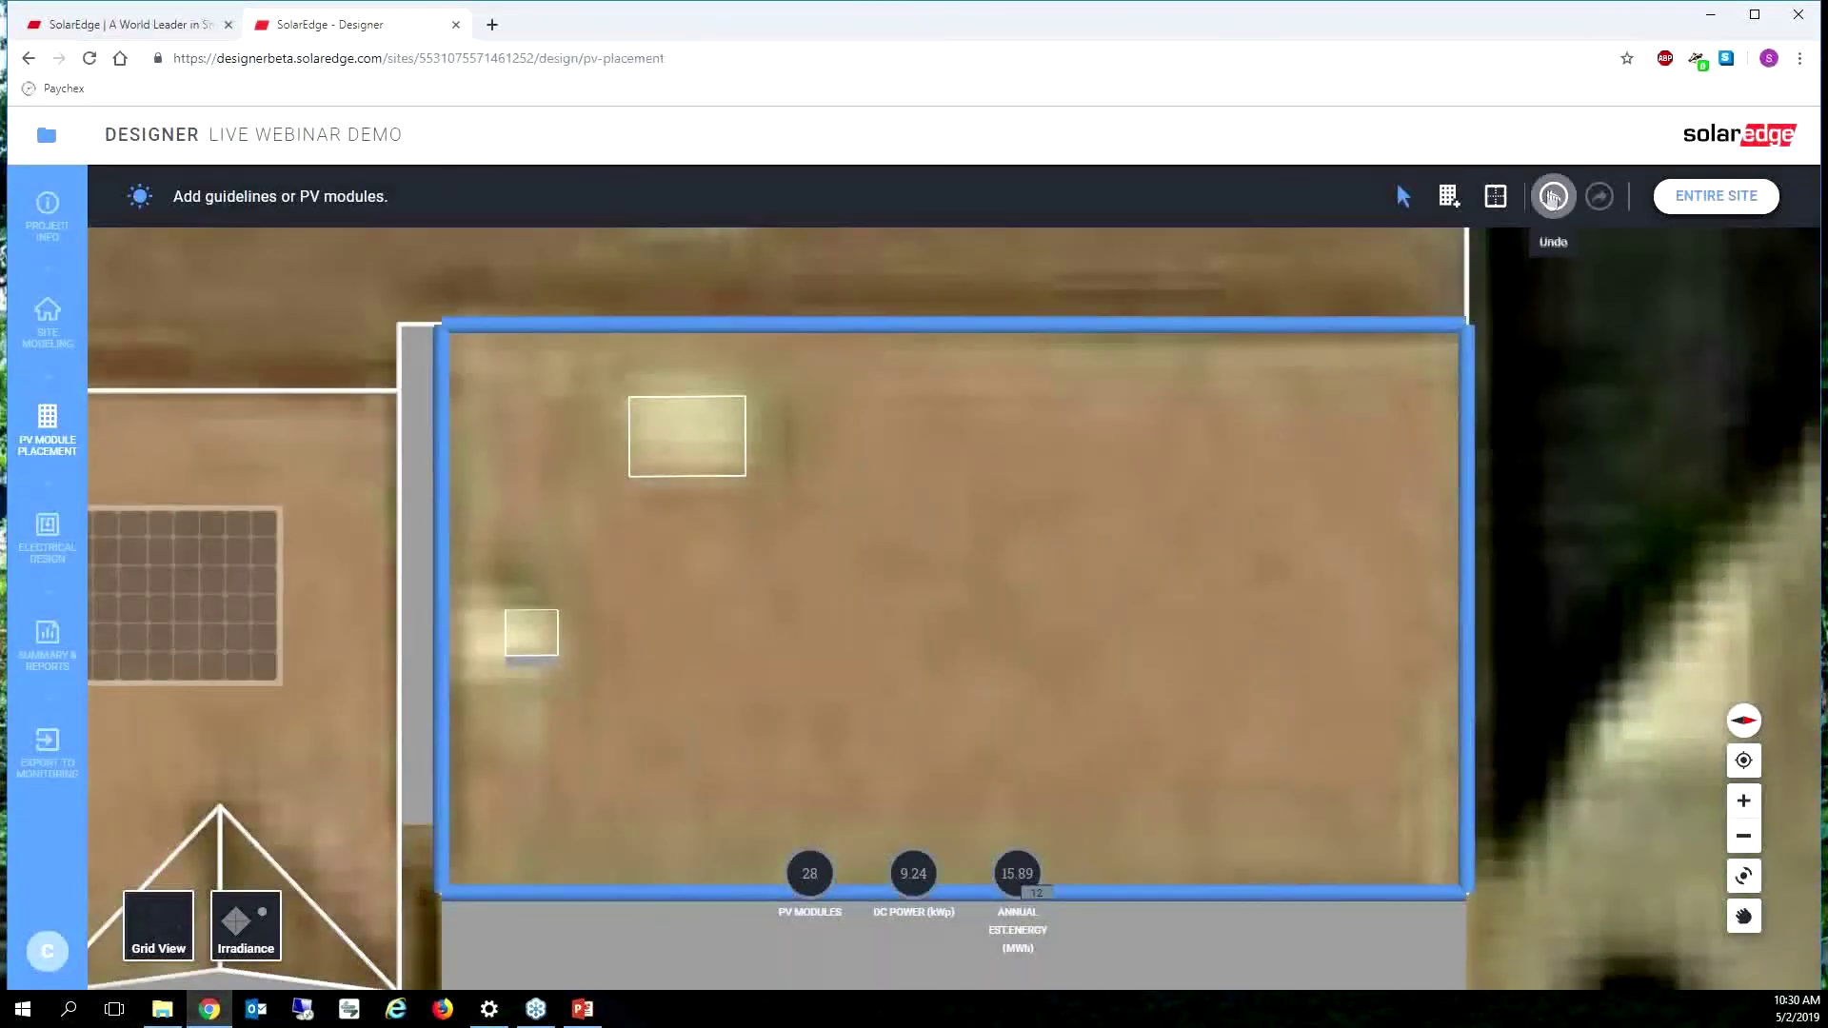
pyautogui.click(1449, 194)
pyautogui.moveTo(902, 757); pyautogui.dragTo(1339, 343)
pyautogui.moveTo(1065, 612); pyautogui.dragTo(1343, 688)
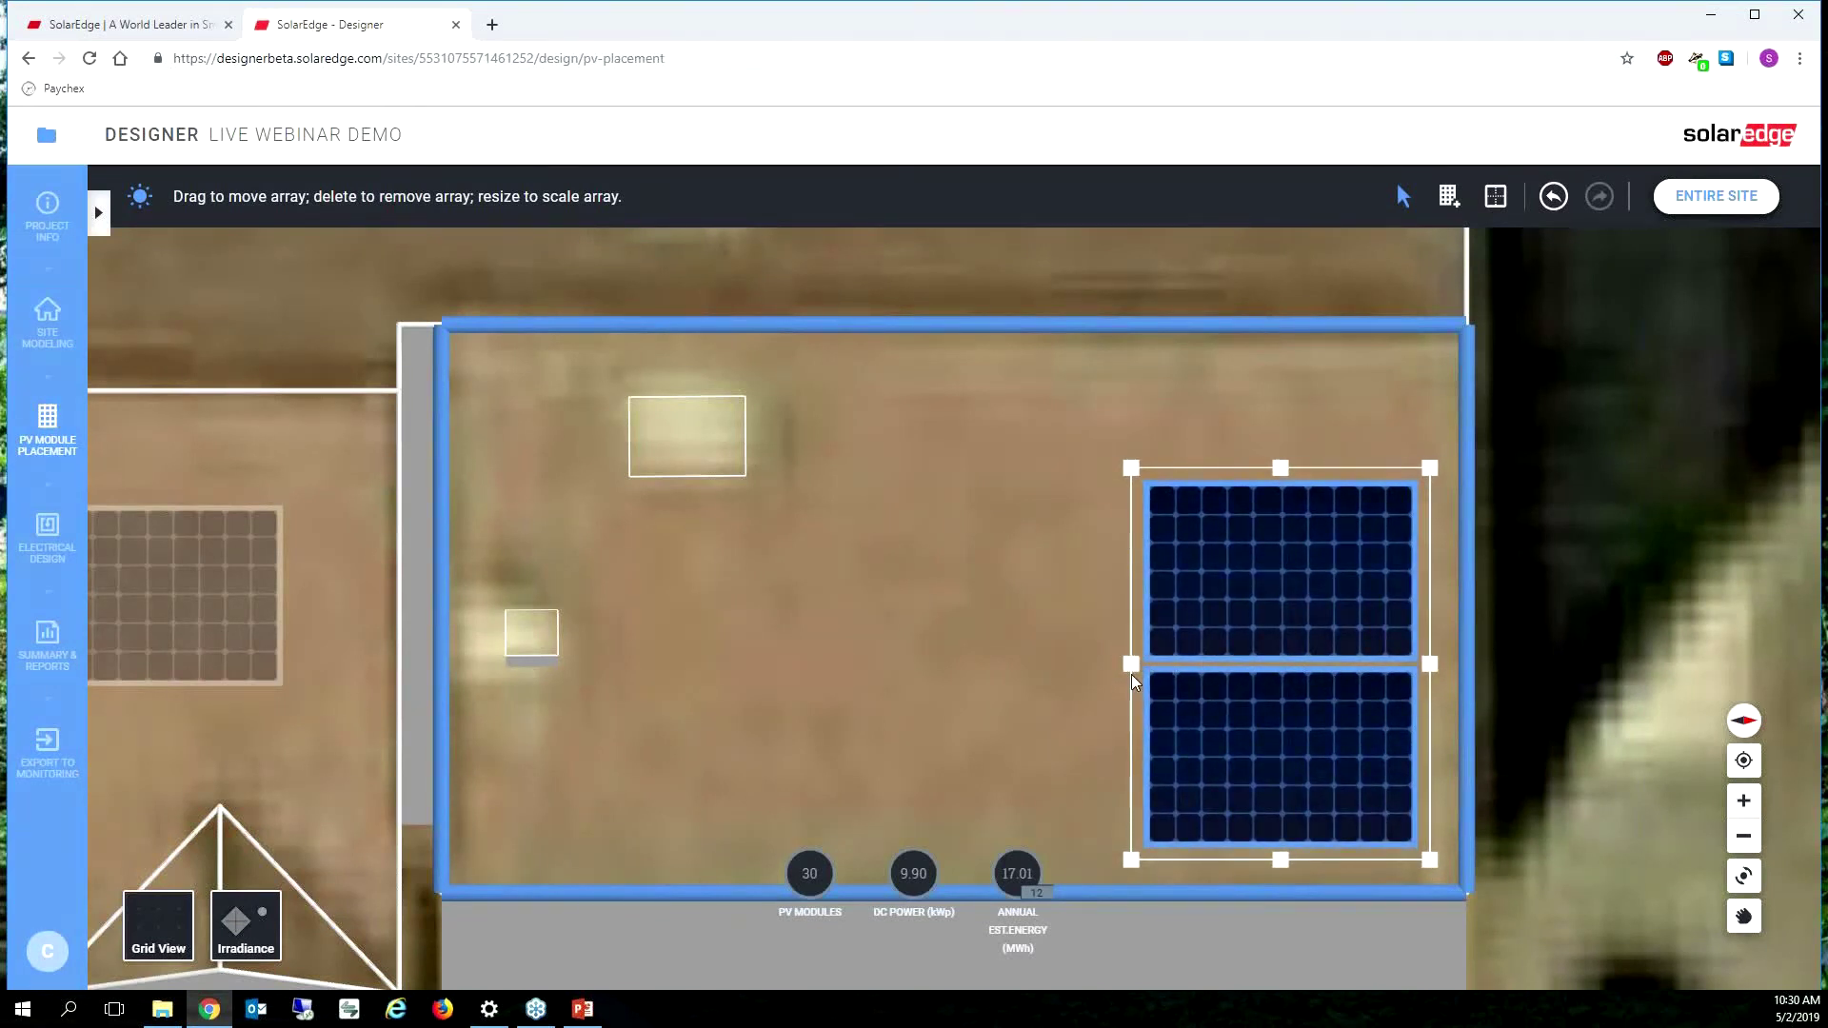
pyautogui.moveTo(1132, 669); pyautogui.dragTo(852, 664)
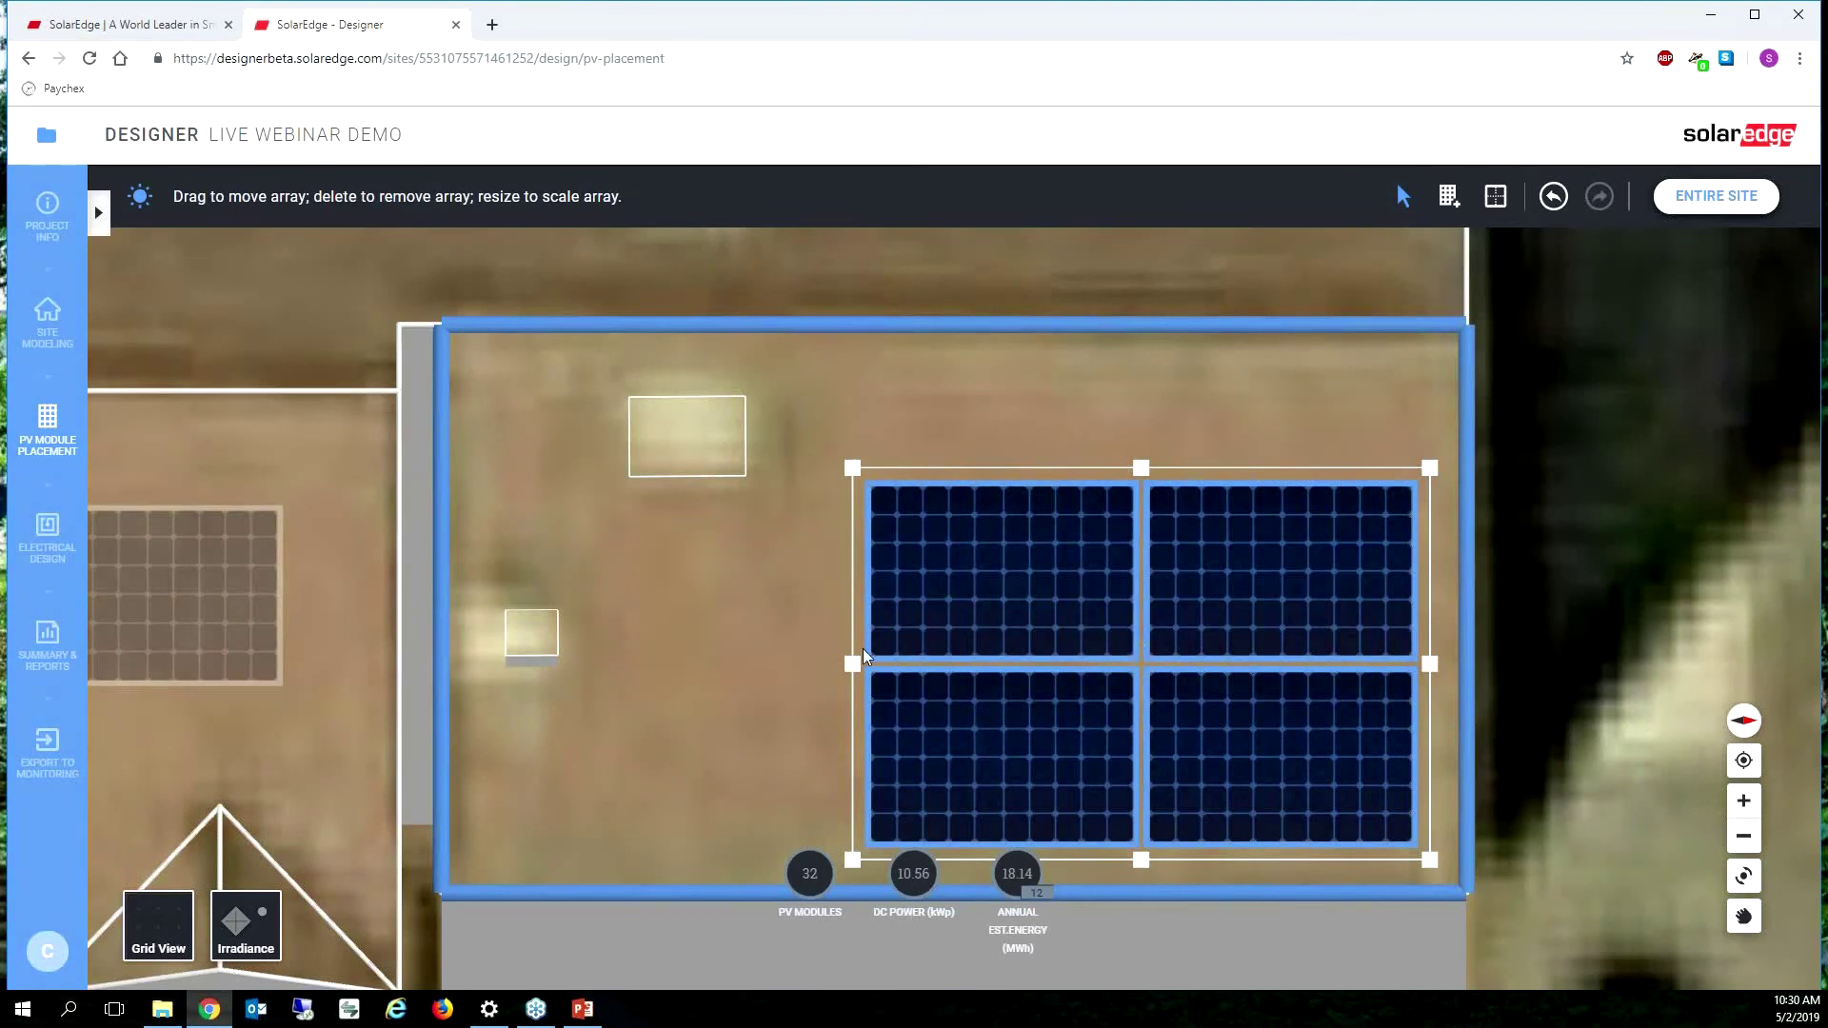
pyautogui.moveTo(853, 667); pyautogui.dragTo(573, 667)
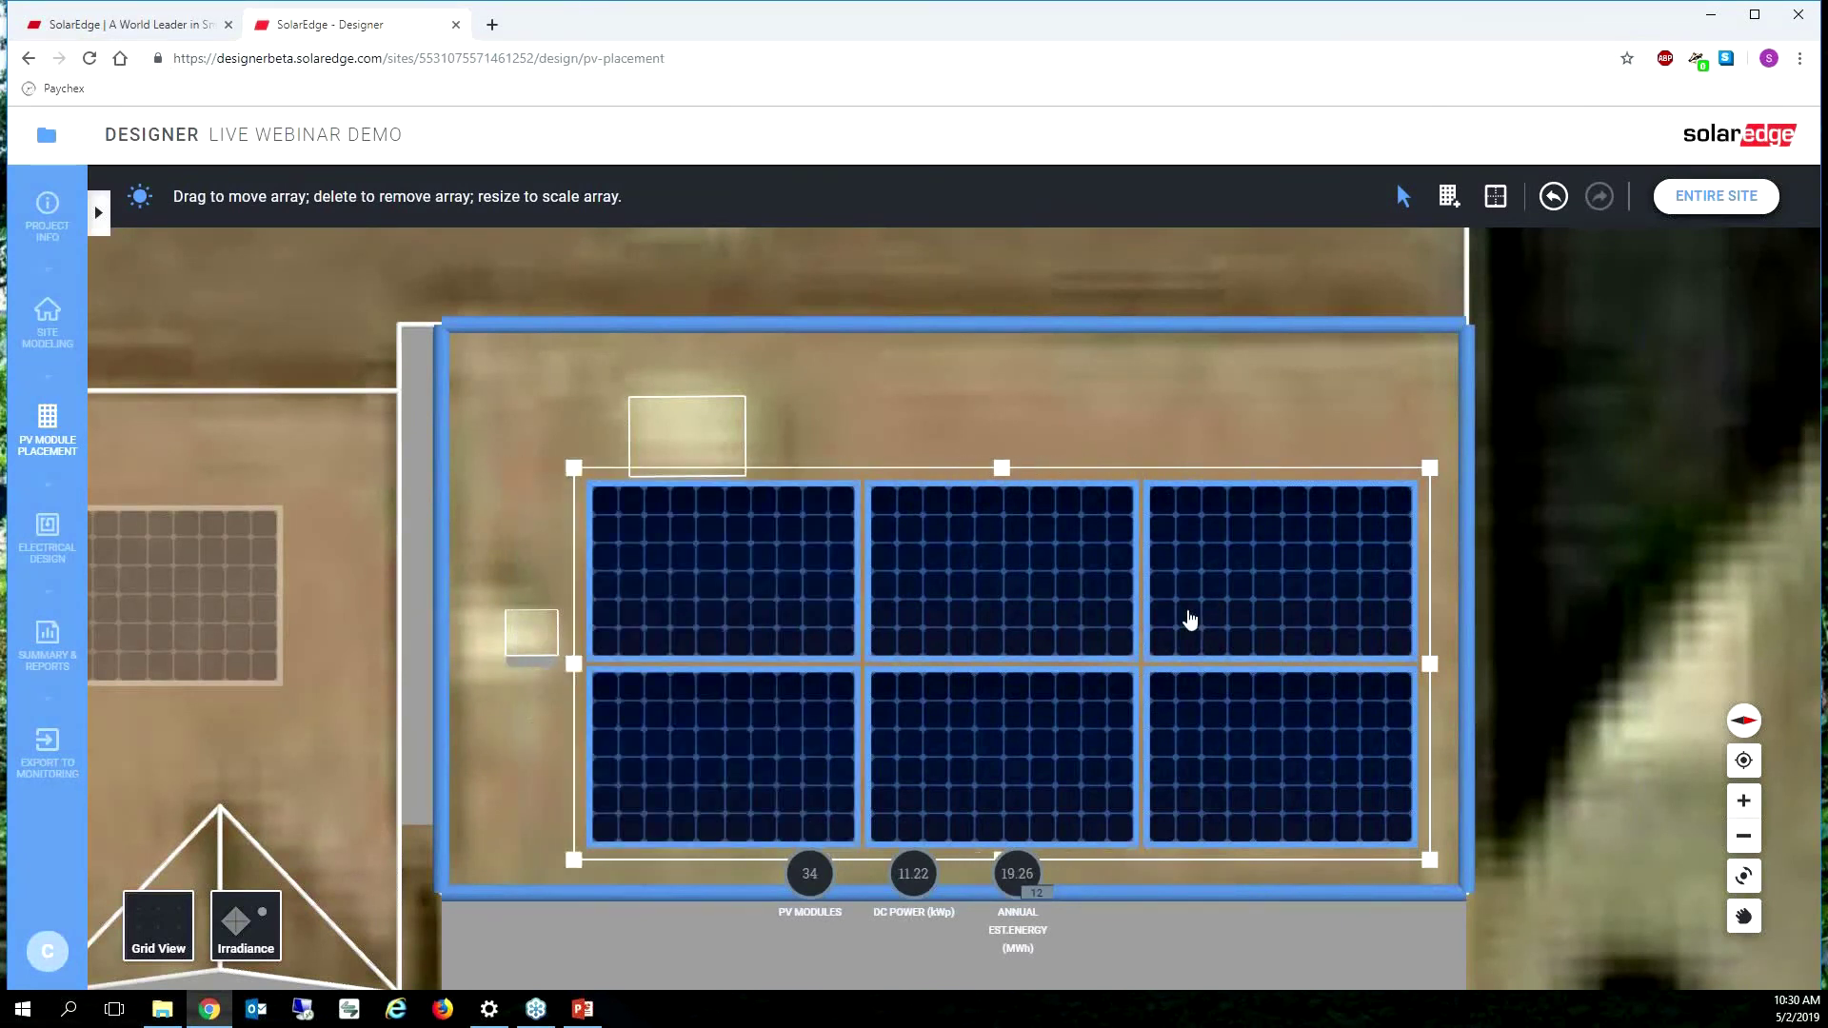
pyautogui.moveTo(1206, 614); pyautogui.dragTo(1223, 633)
pyautogui.click(1211, 440)
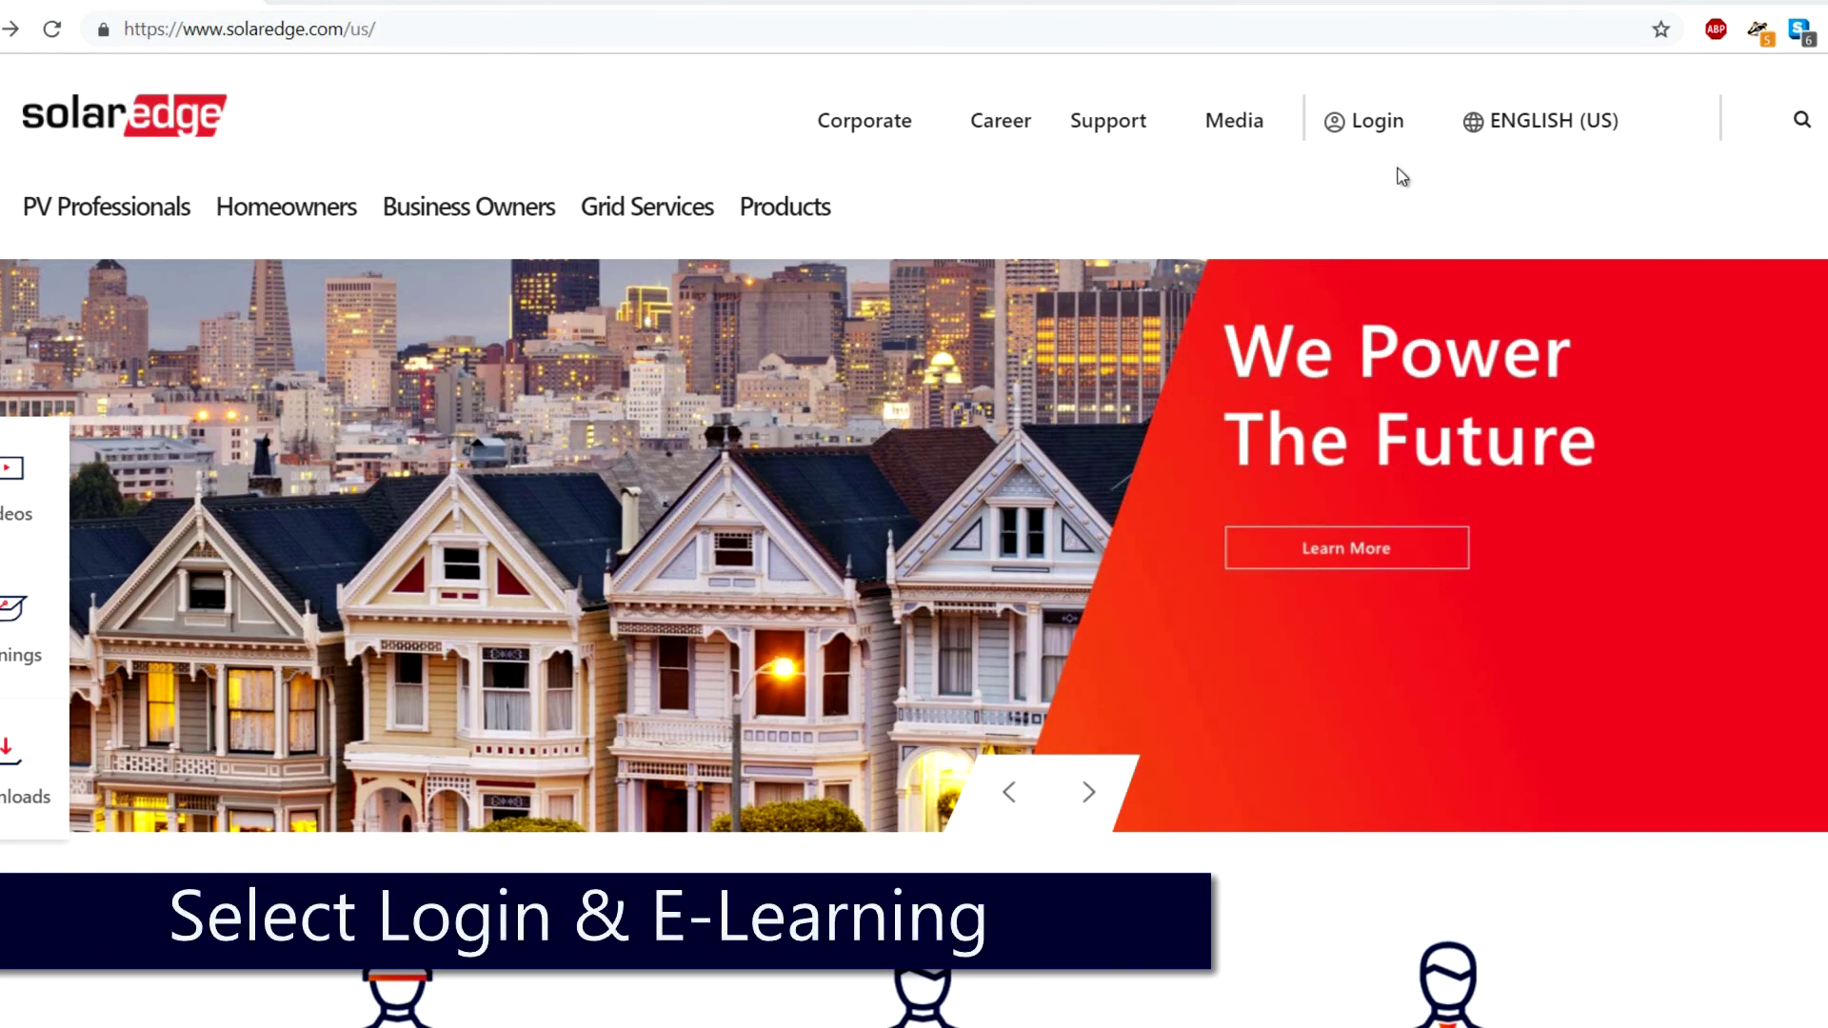
# Choose E-learning from the solaredge.com Login menu to load the absorb.solaredge.com portal.
pyautogui.click(1376, 122)
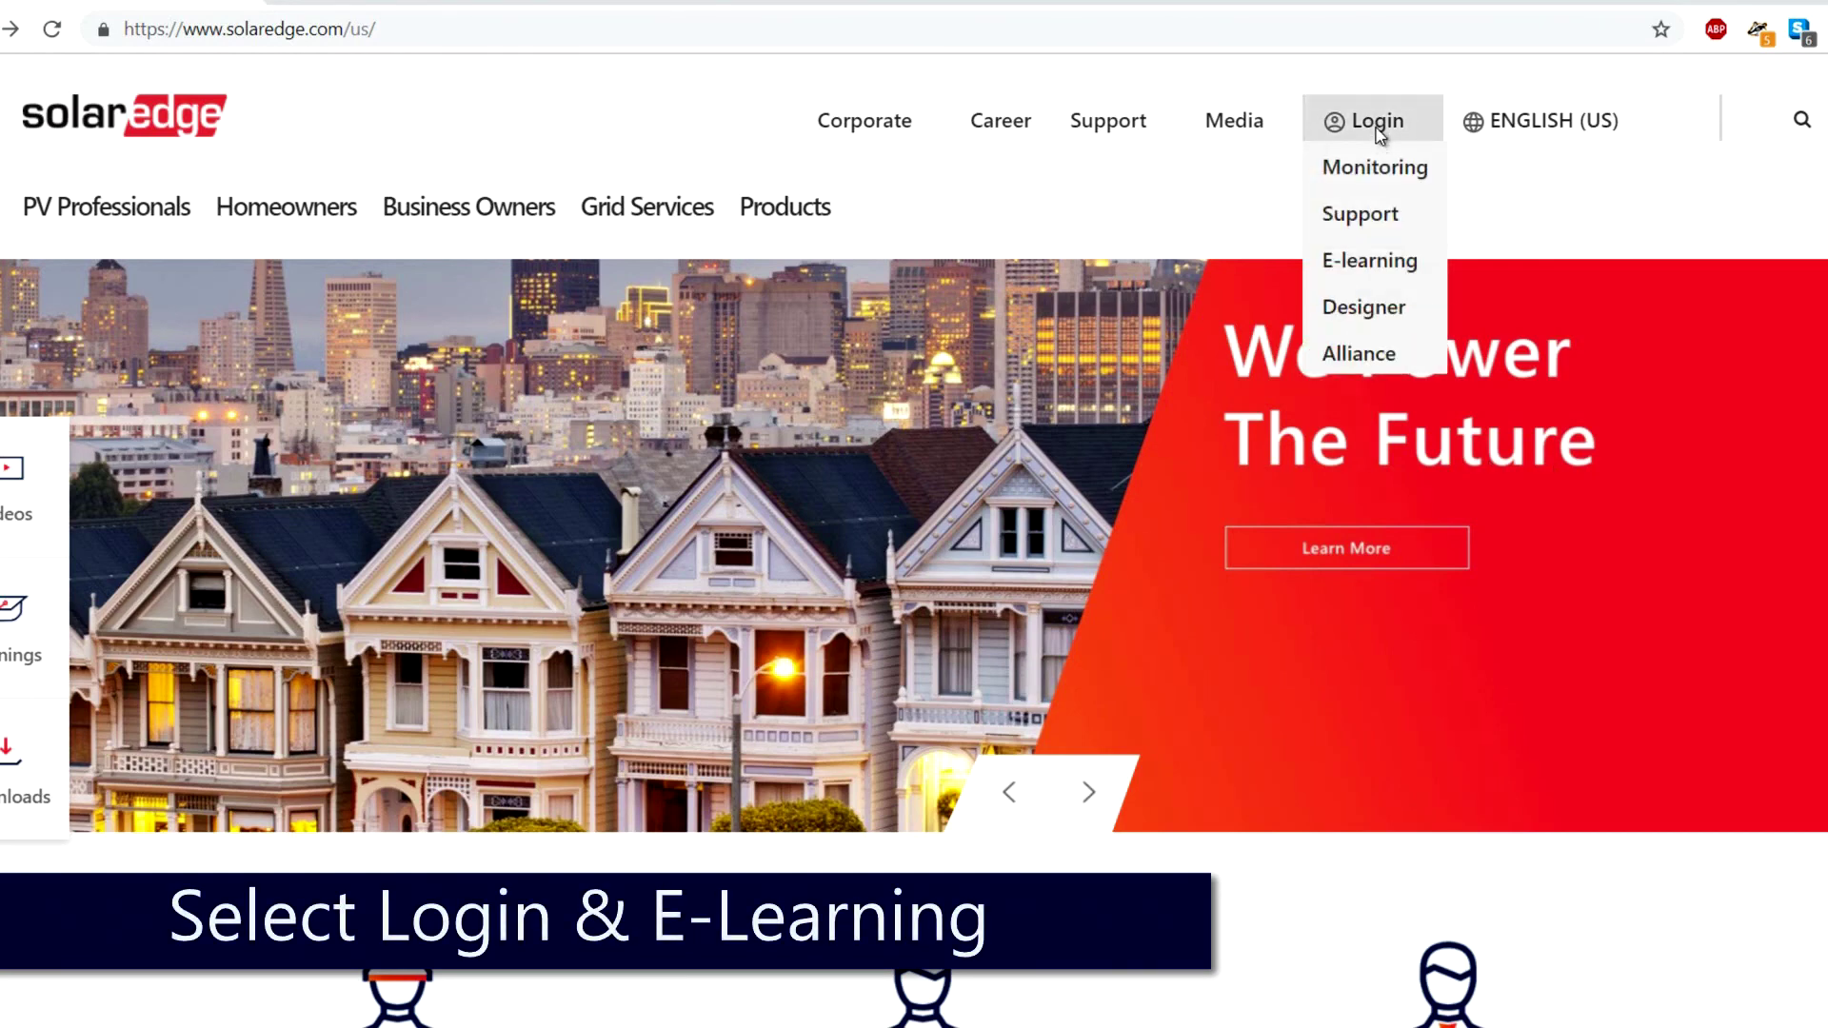
pyautogui.click(1390, 267)
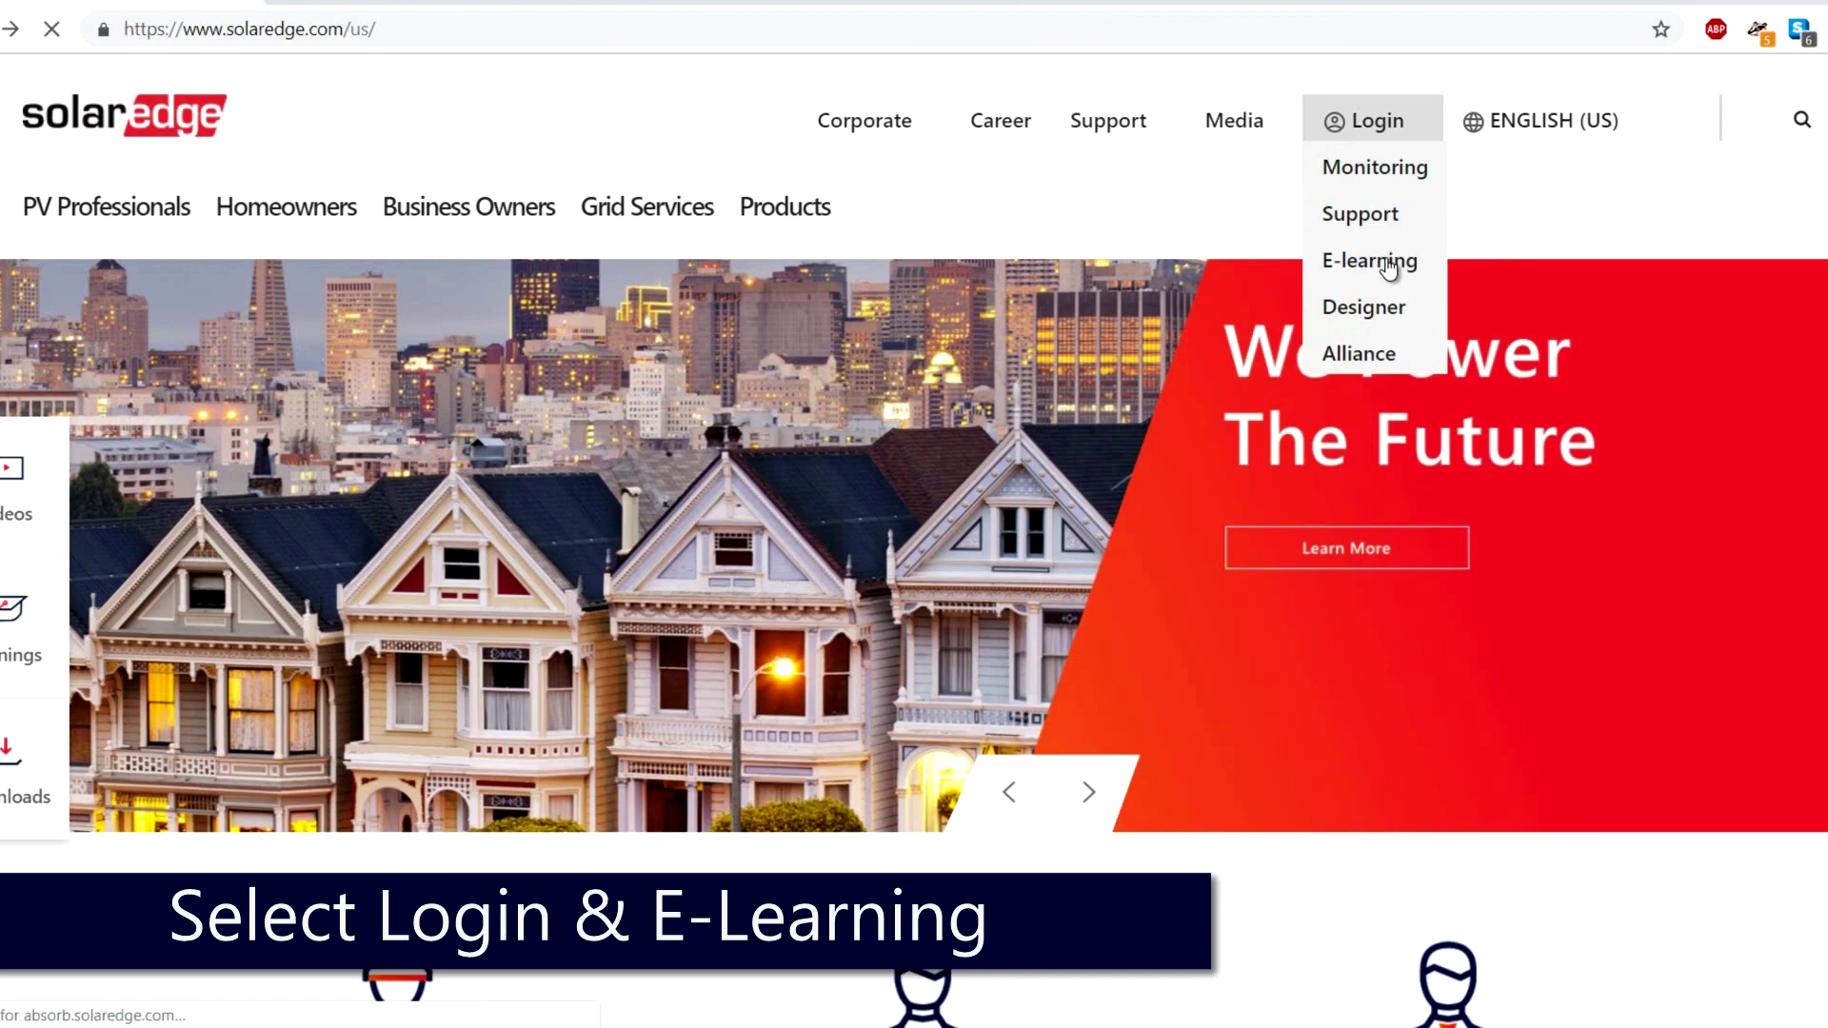